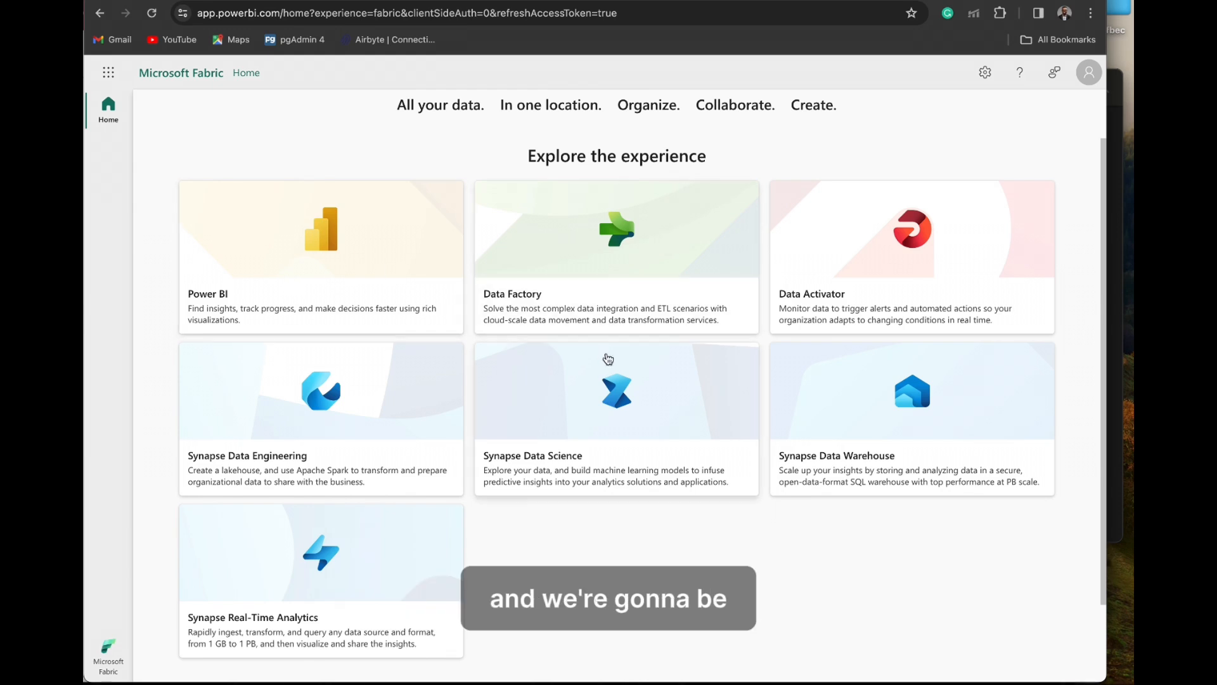
- Open the Data Factory experience, request a data pipeline, and upgrade My workspace to the free Microsoft Fabric trial
click(595, 276)
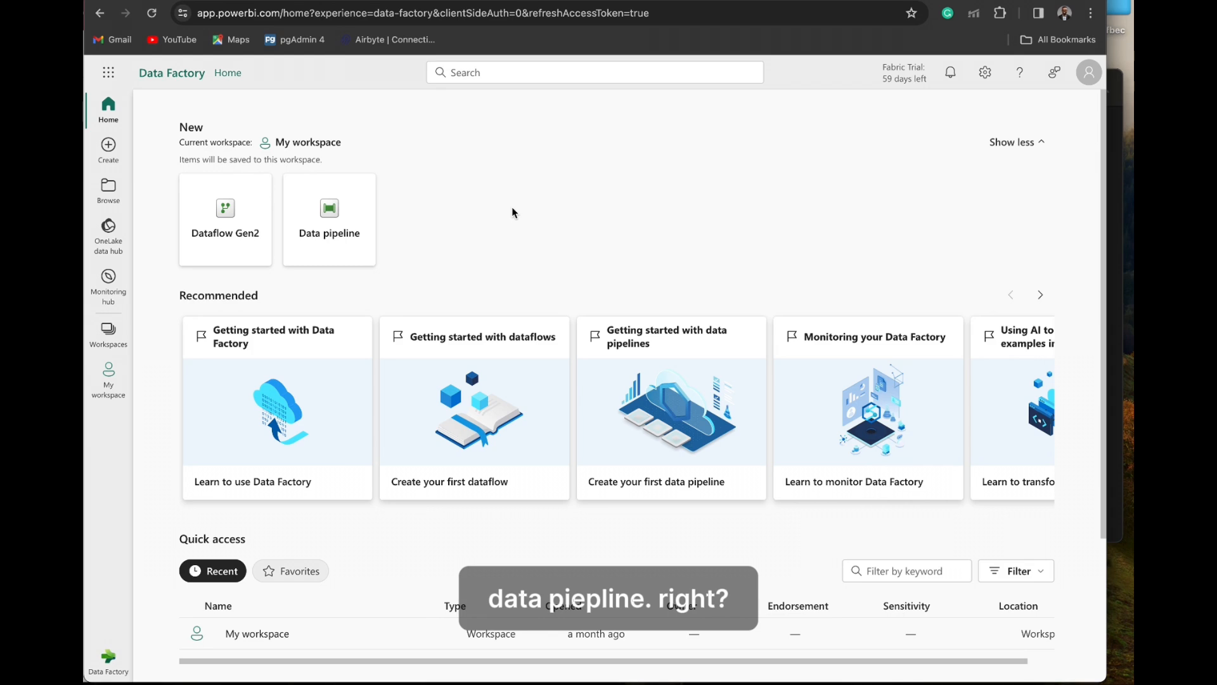
click(329, 219)
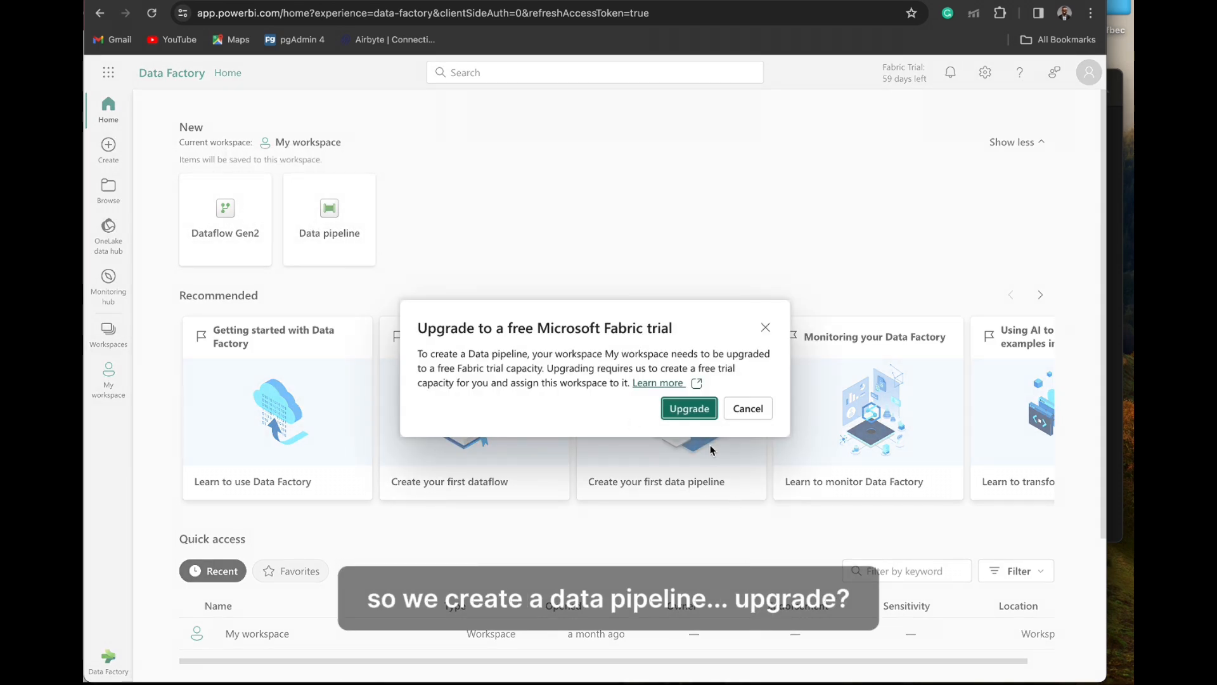
click(689, 408)
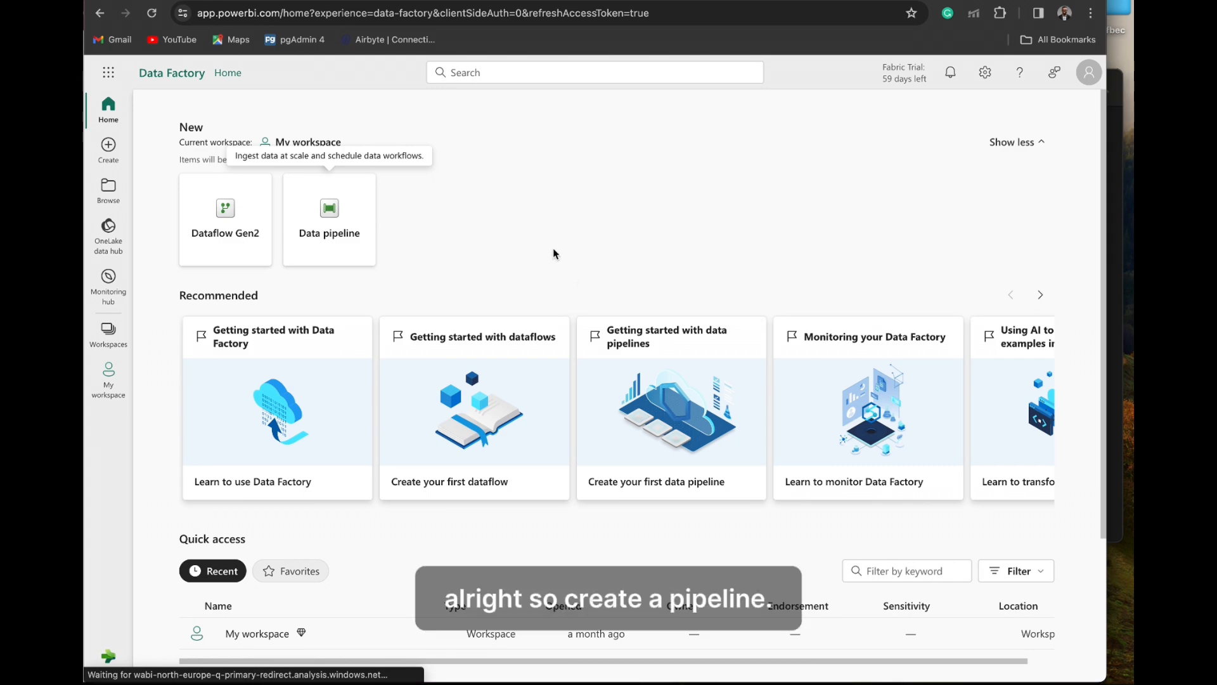
- Create a new data pipeline named First_pipeline
click(323, 220)
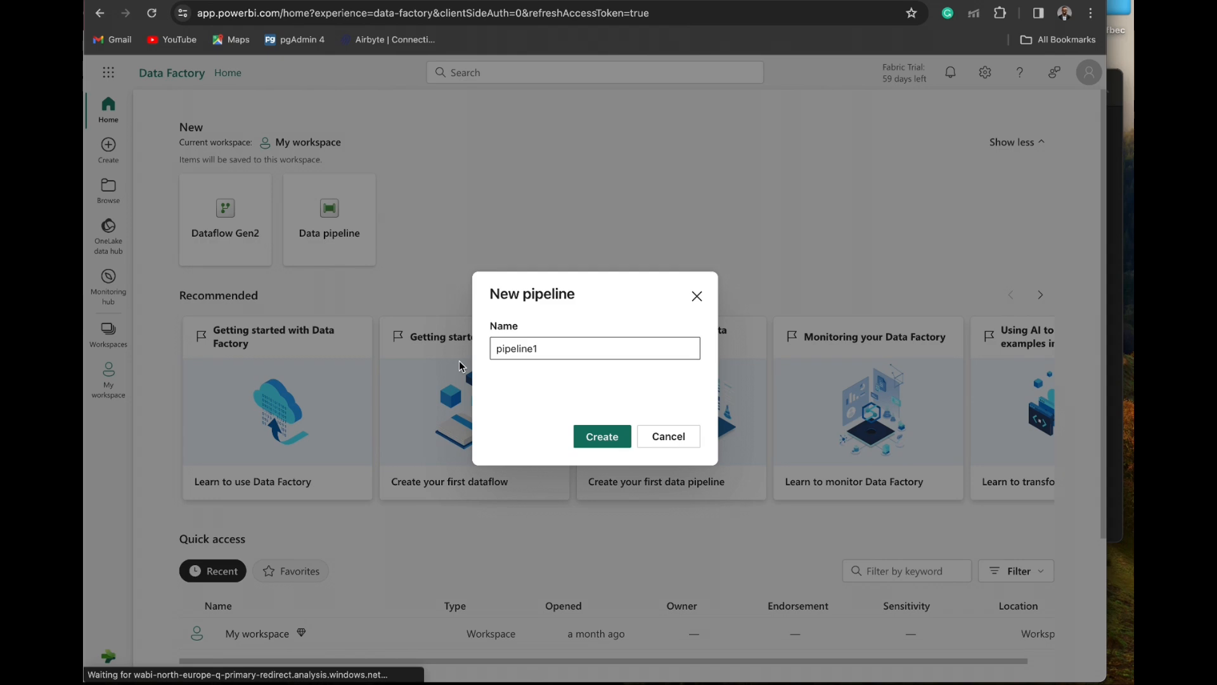
click(547, 345)
key(Caps_Lock)
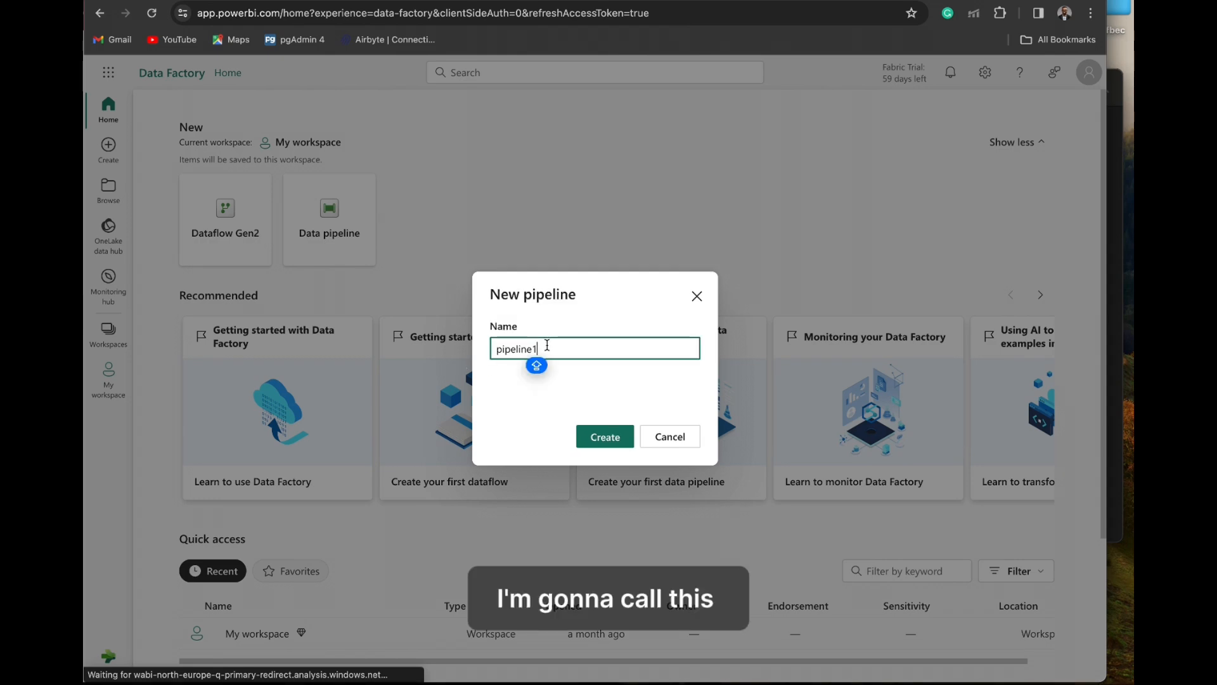
double_click(547, 346)
text(F)
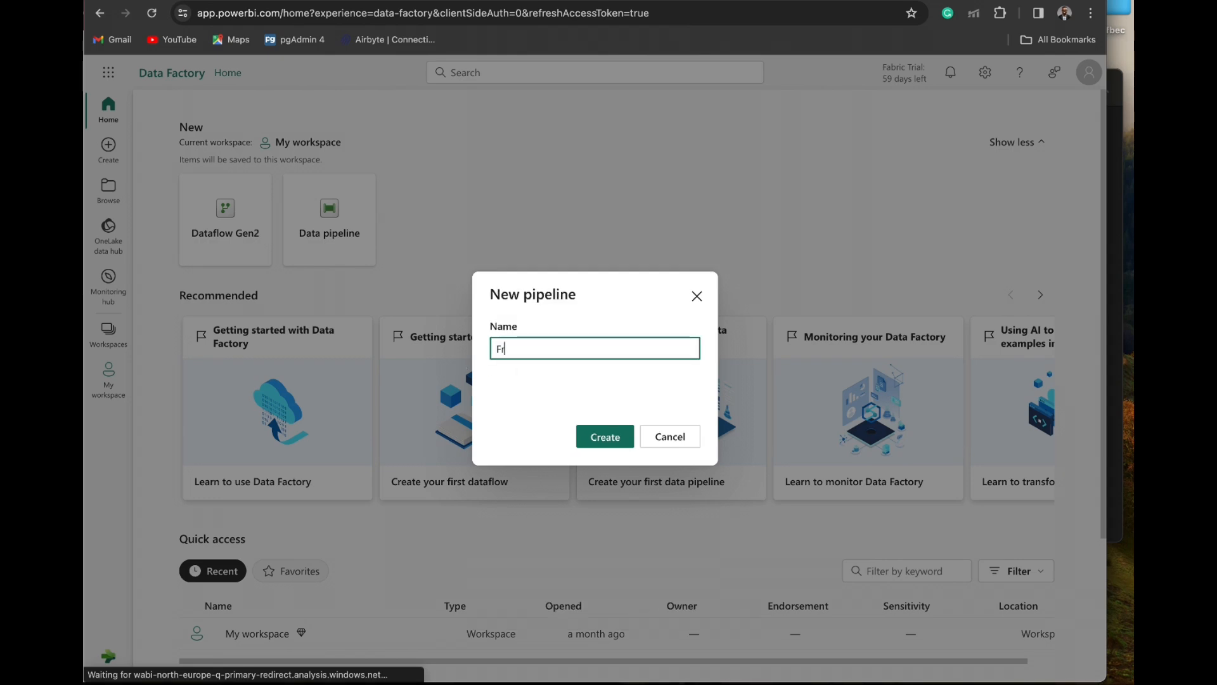
text(irst)
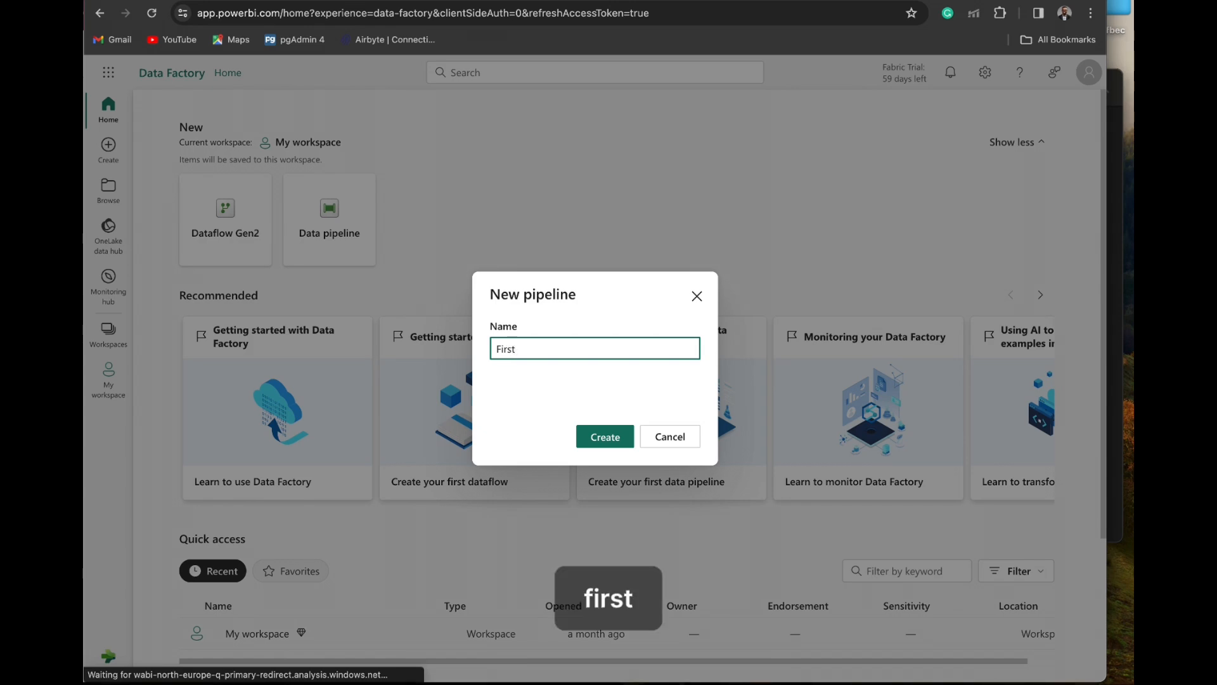
text( pipeline)
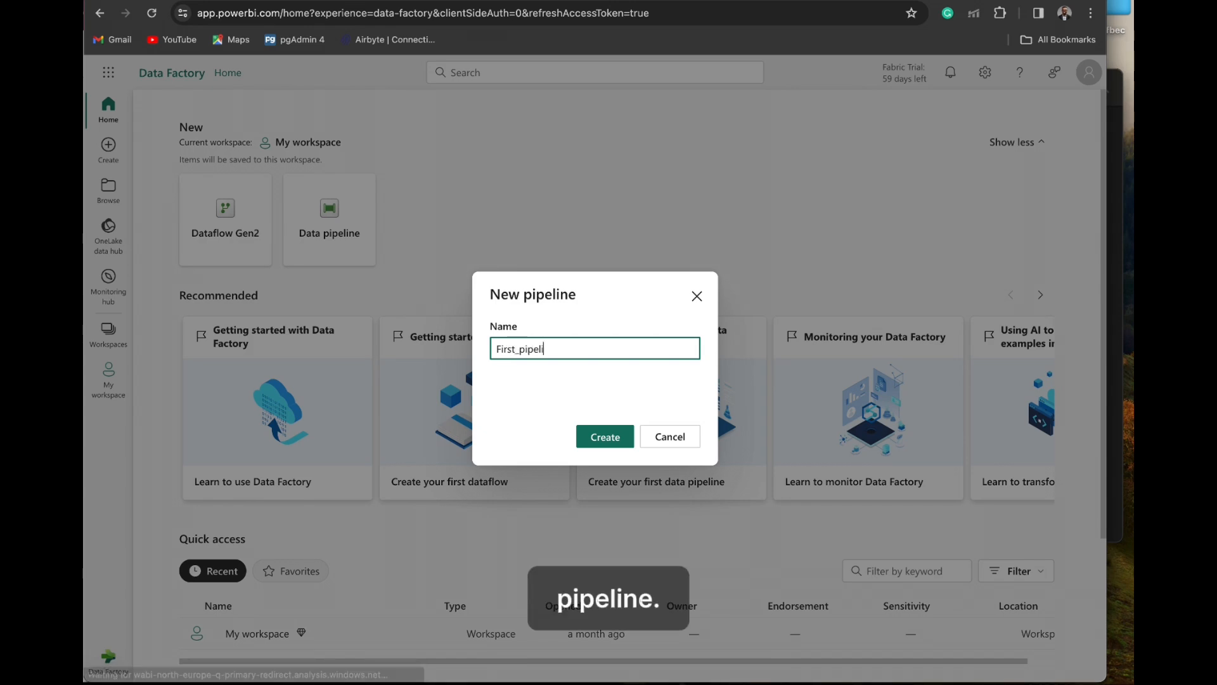
click(596, 436)
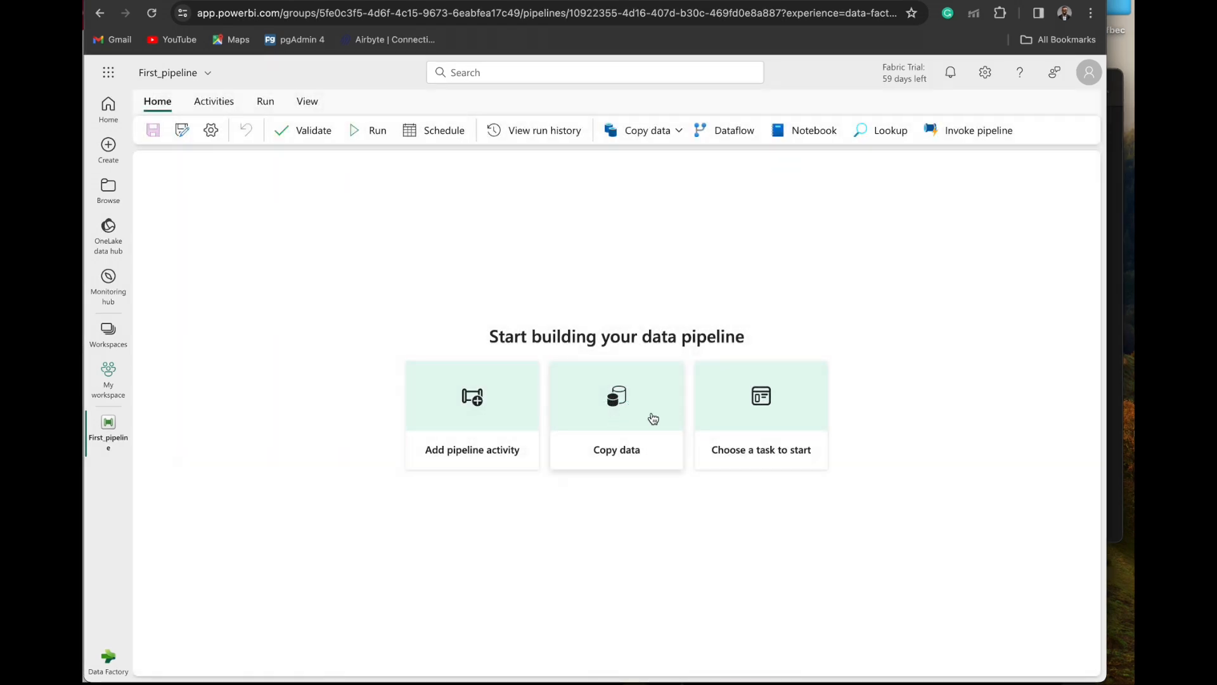
- Start a Copy data task and preview the NYC Taxi - Green sample dataset, then return to the data source choice
click(653, 418)
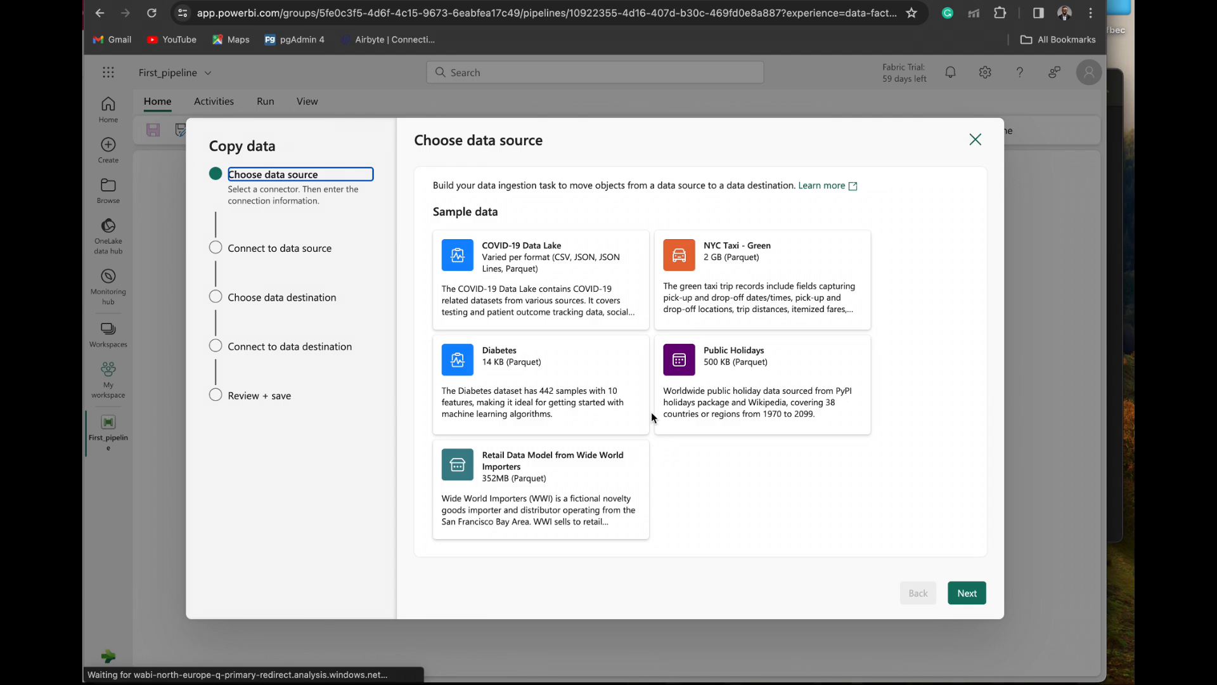
click(734, 283)
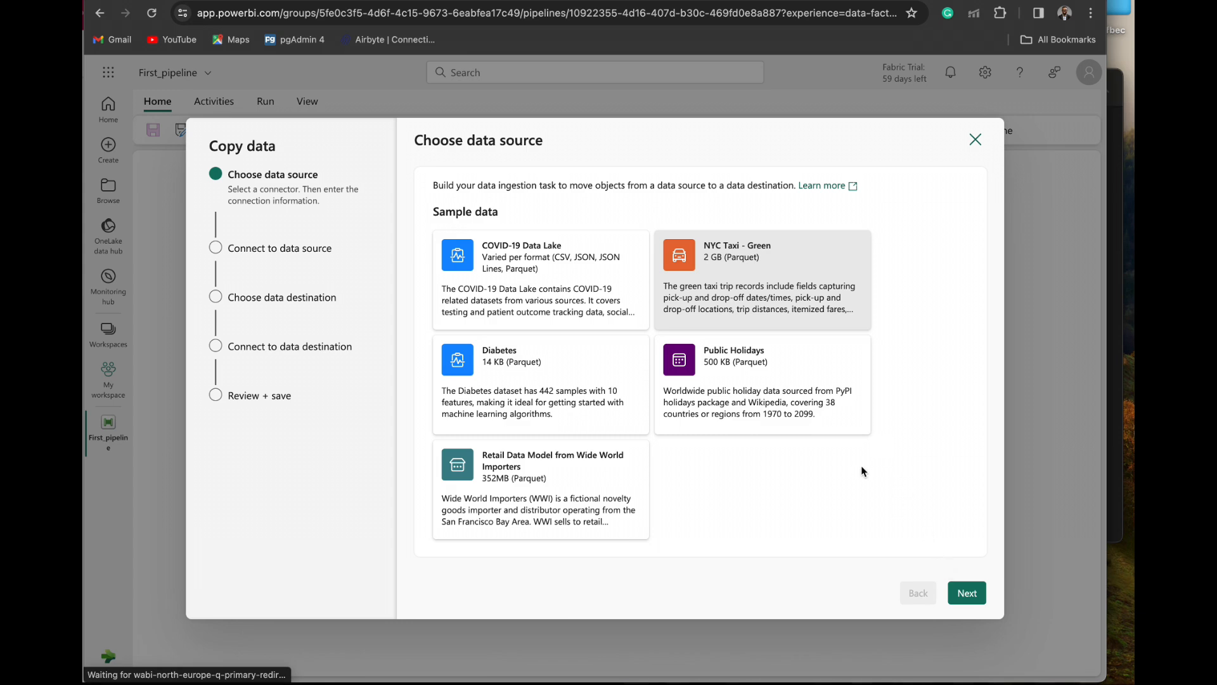
click(963, 591)
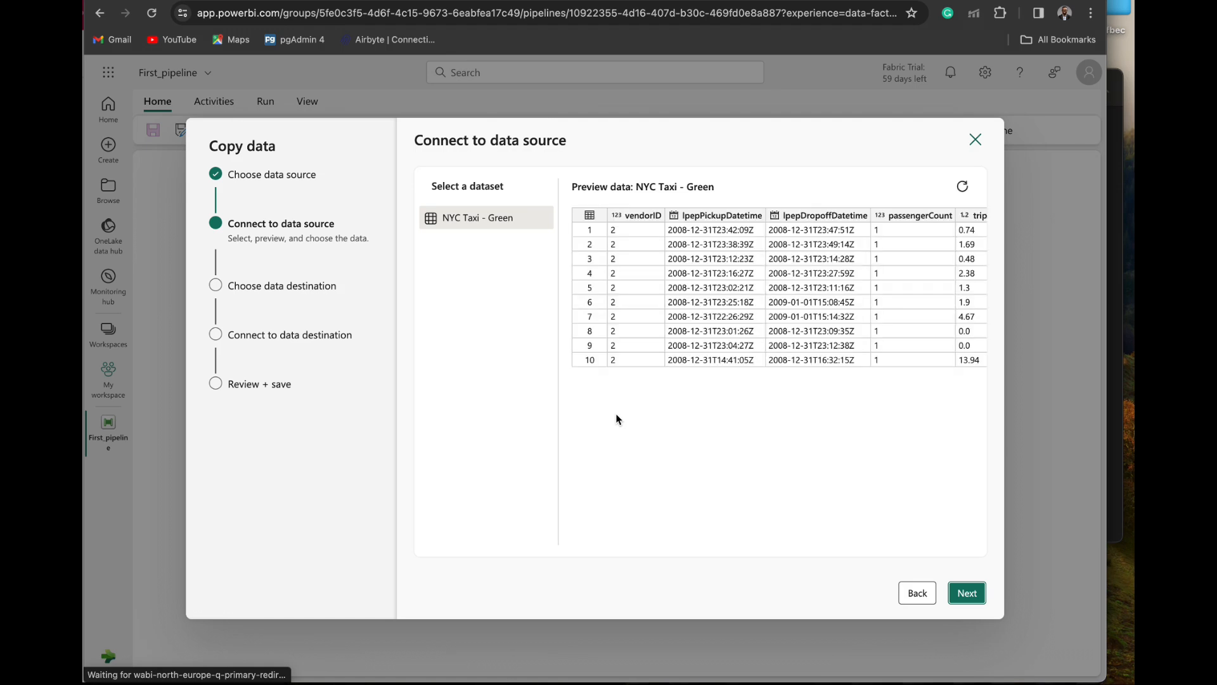
click(914, 593)
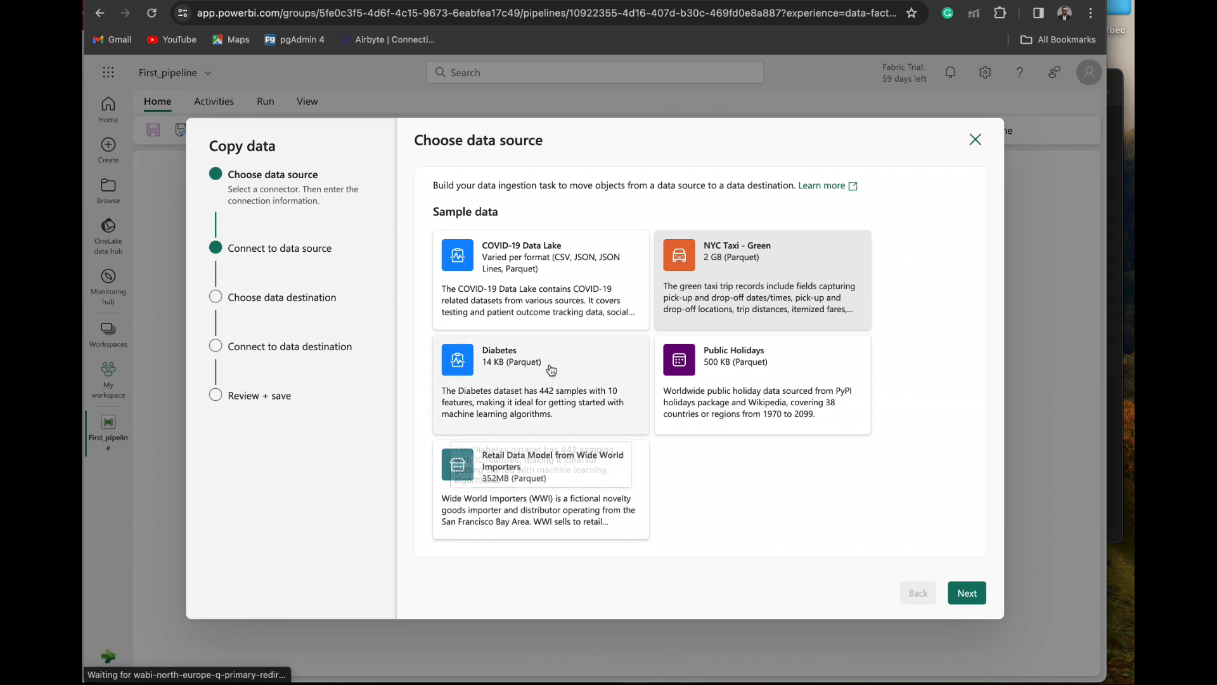
- Choose Azure Blob Storage as the data source and proceed with creating a new connection
scroll(566, 399, down, 5)
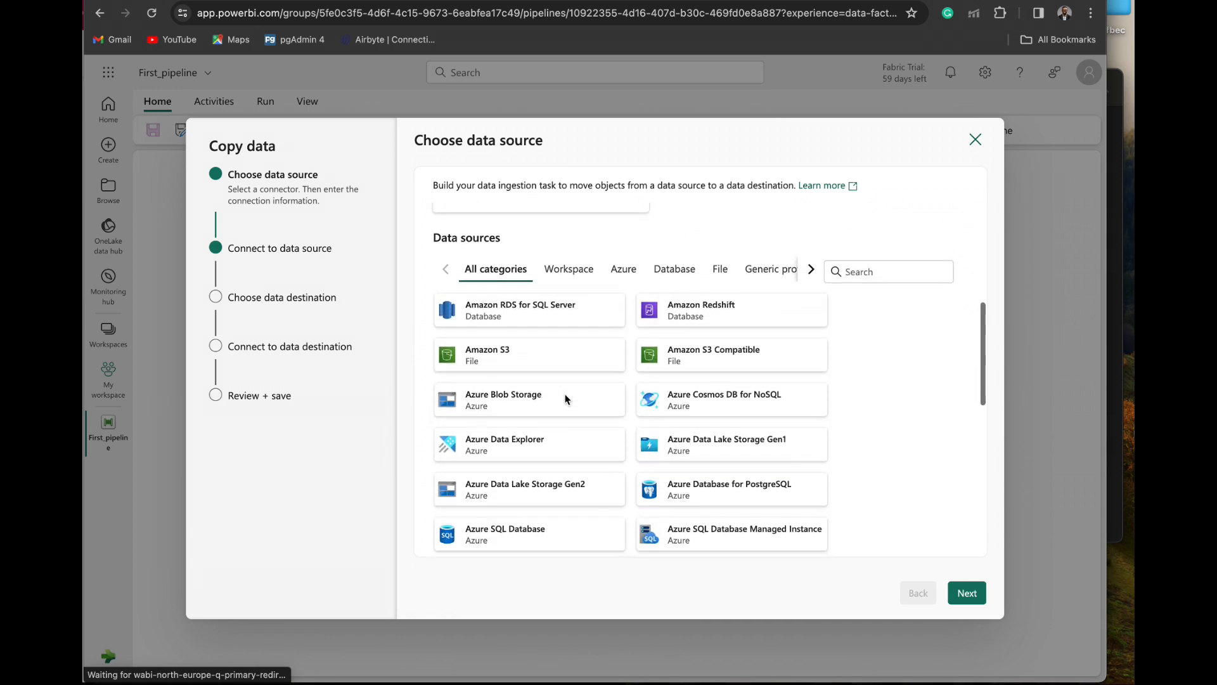
scroll(691, 430, down, 1)
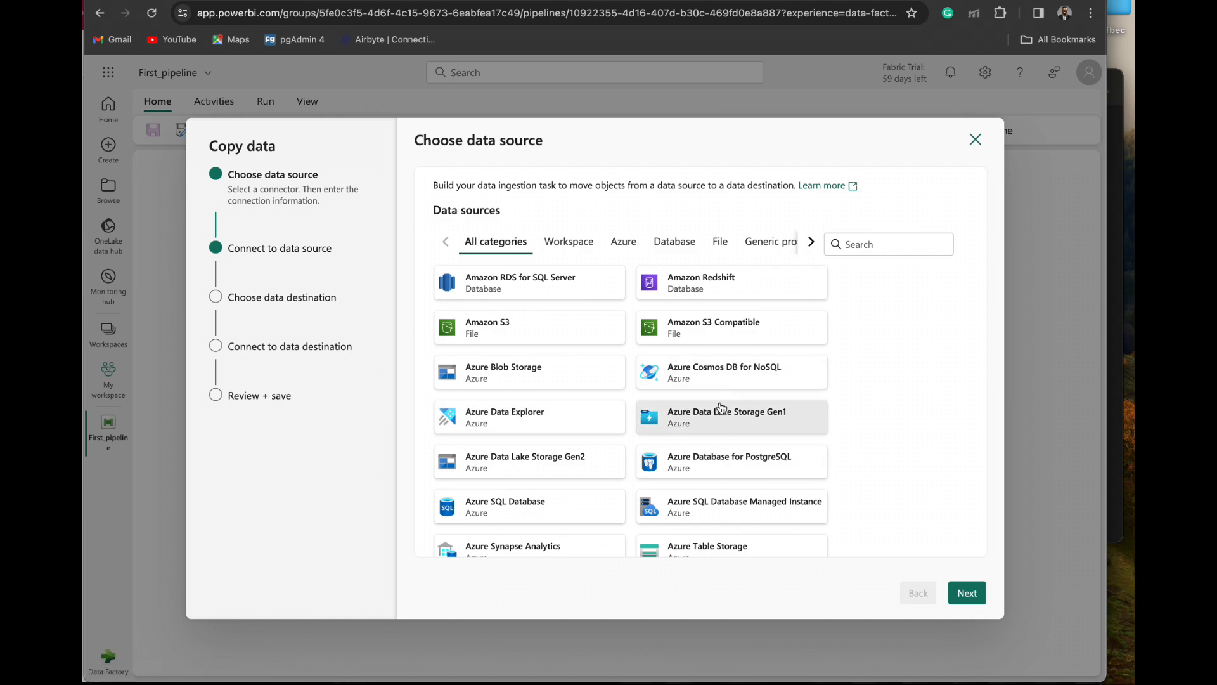
scroll(716, 442, down, 2)
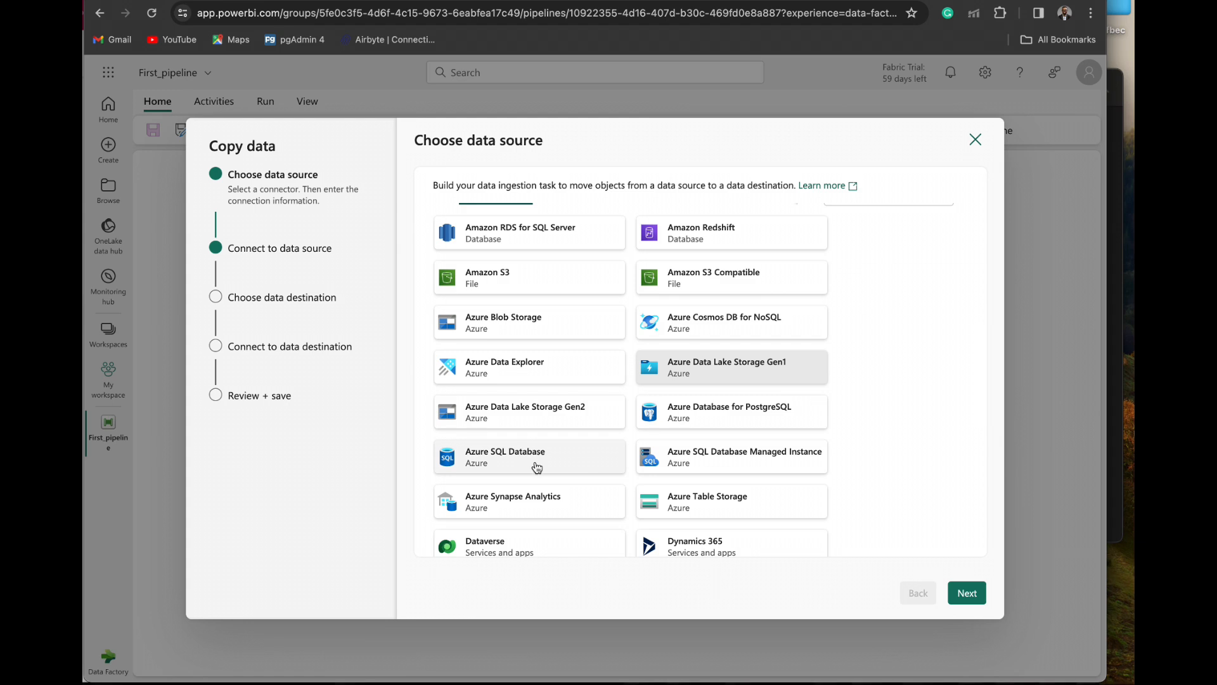
scroll(556, 476, down, 1)
scroll(555, 476, down, 2)
scroll(555, 475, up, 4)
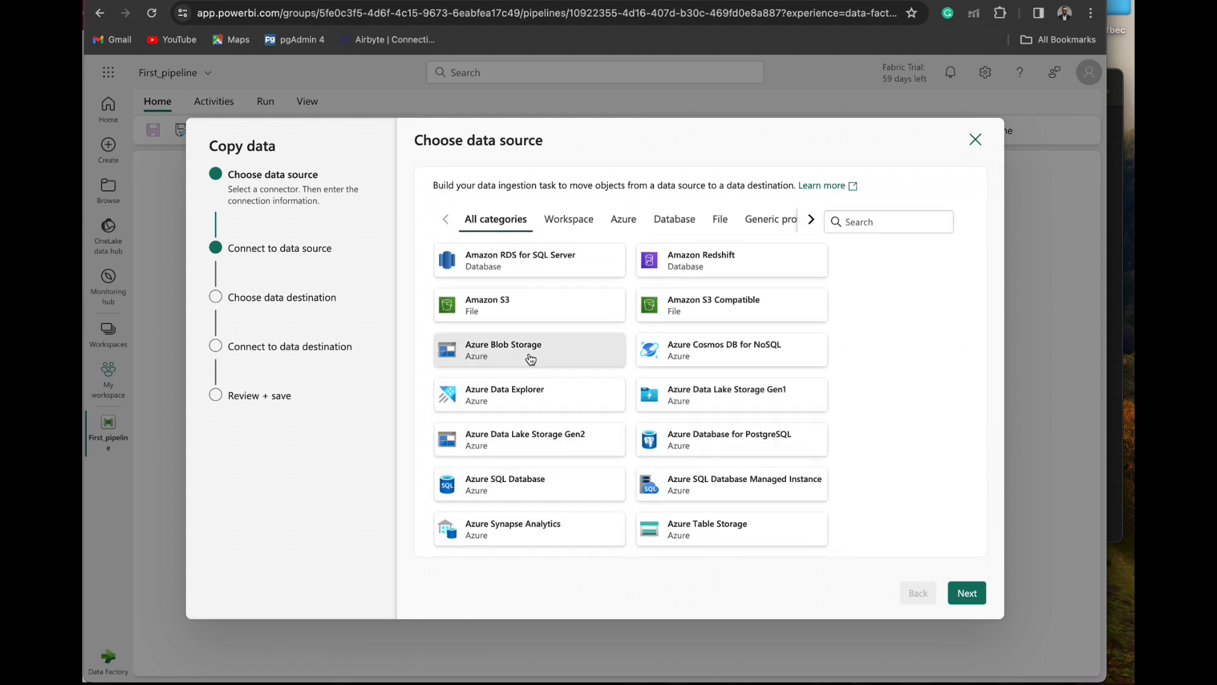
click(531, 359)
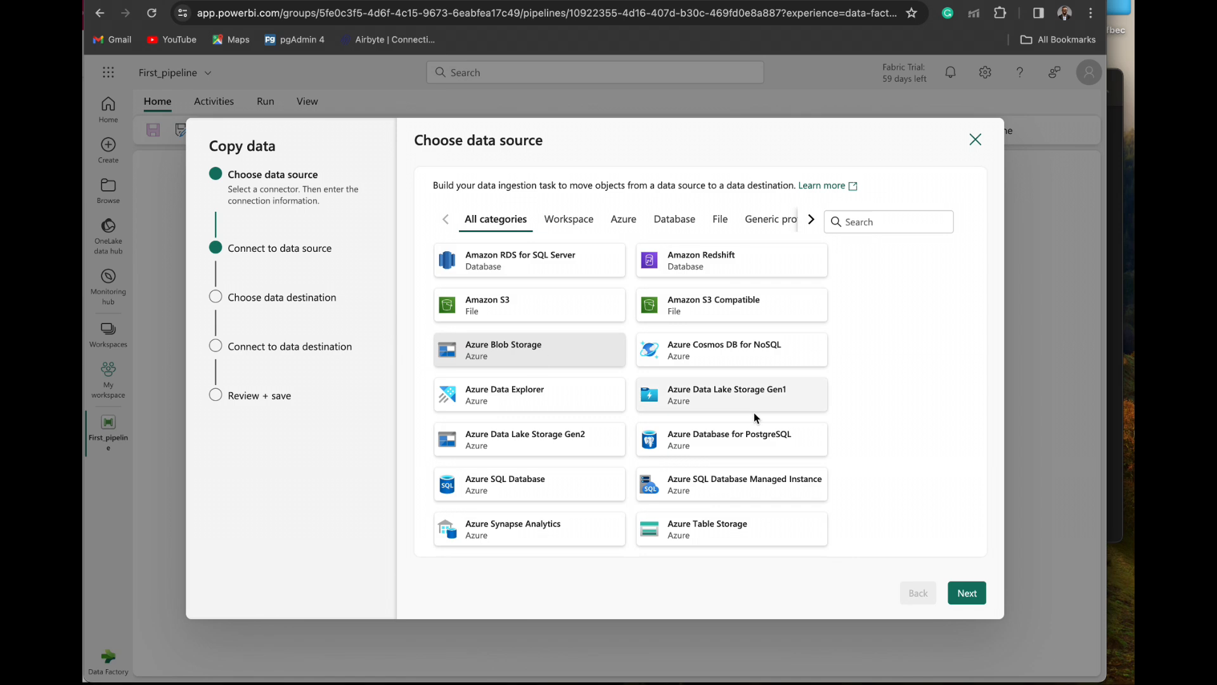
click(969, 592)
click(719, 188)
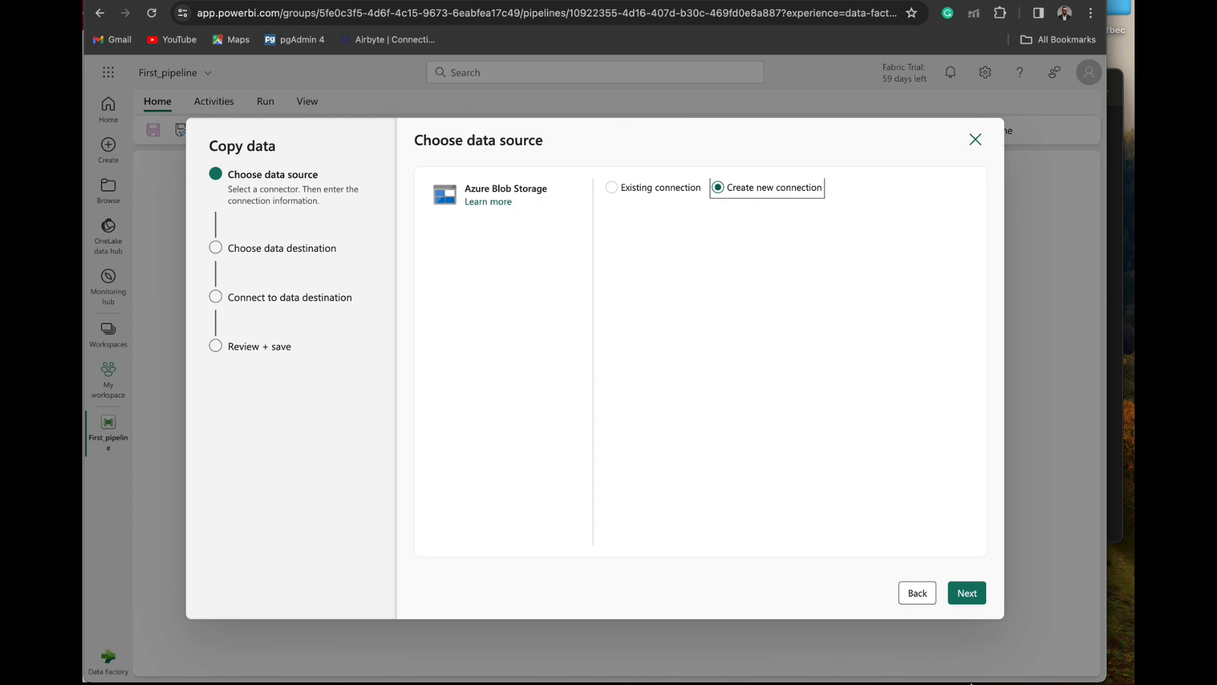
click(968, 601)
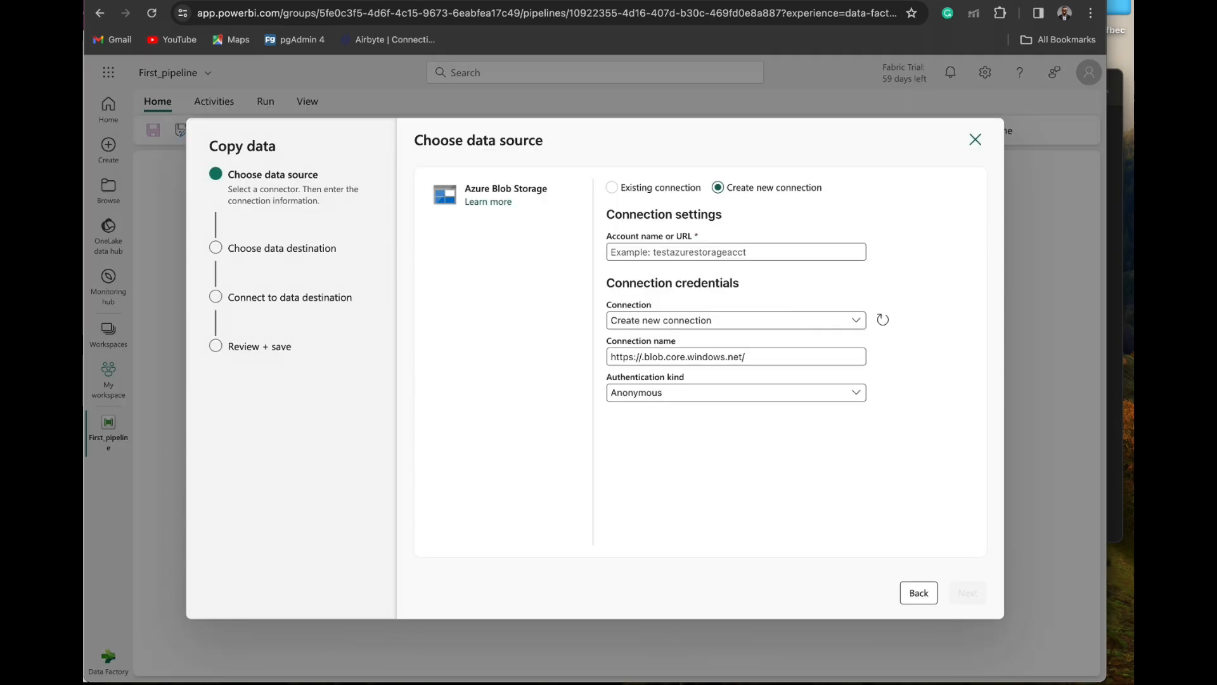
- Switch to Notes, close the separate Code note, copy the blob URL from Useful links, and return to the browser
key(super+Tab)
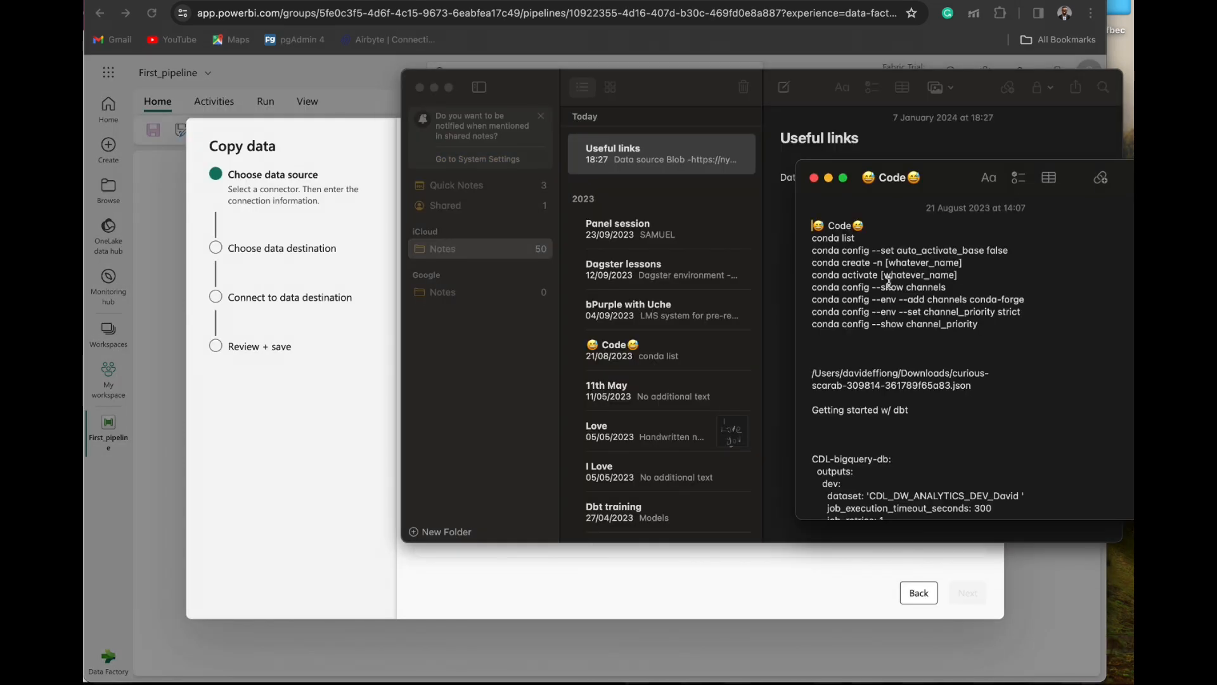
click(814, 178)
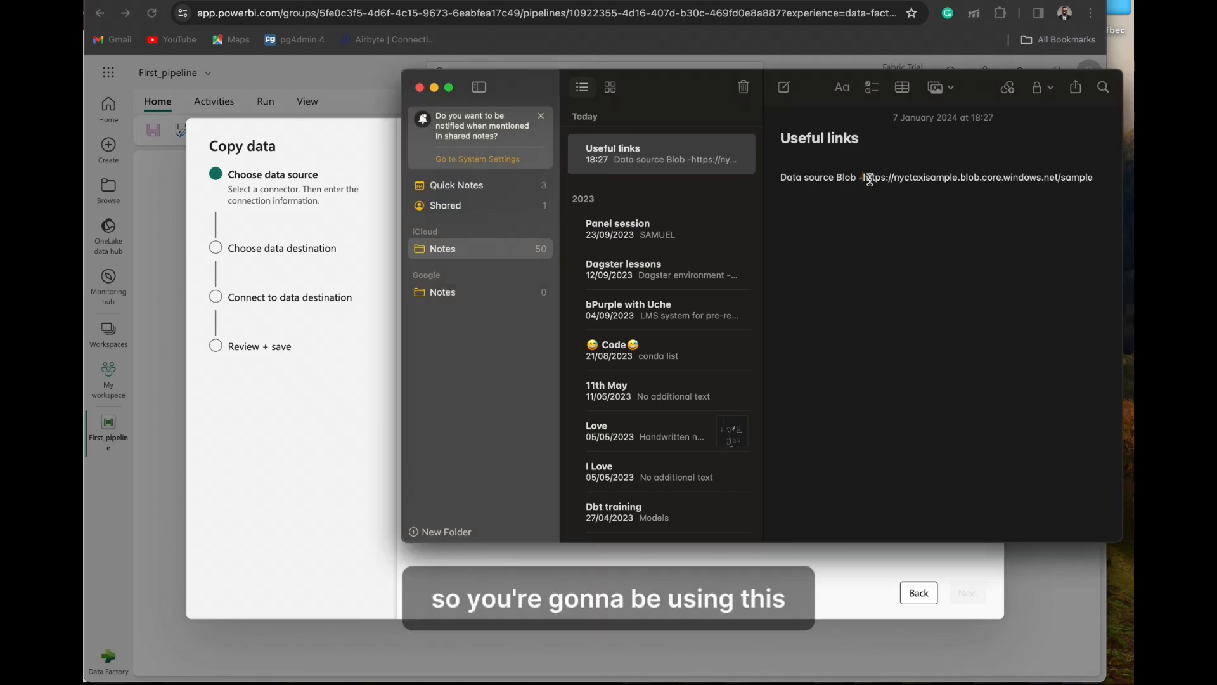
key(shift+super+Right)
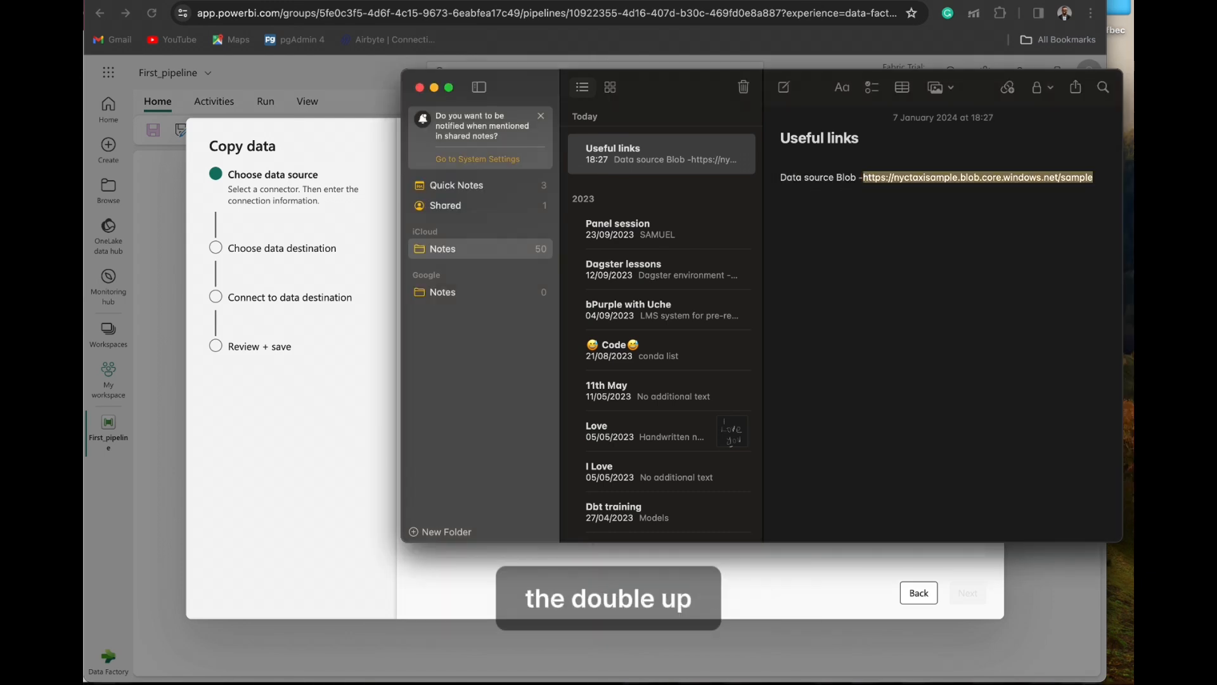
click(257, 496)
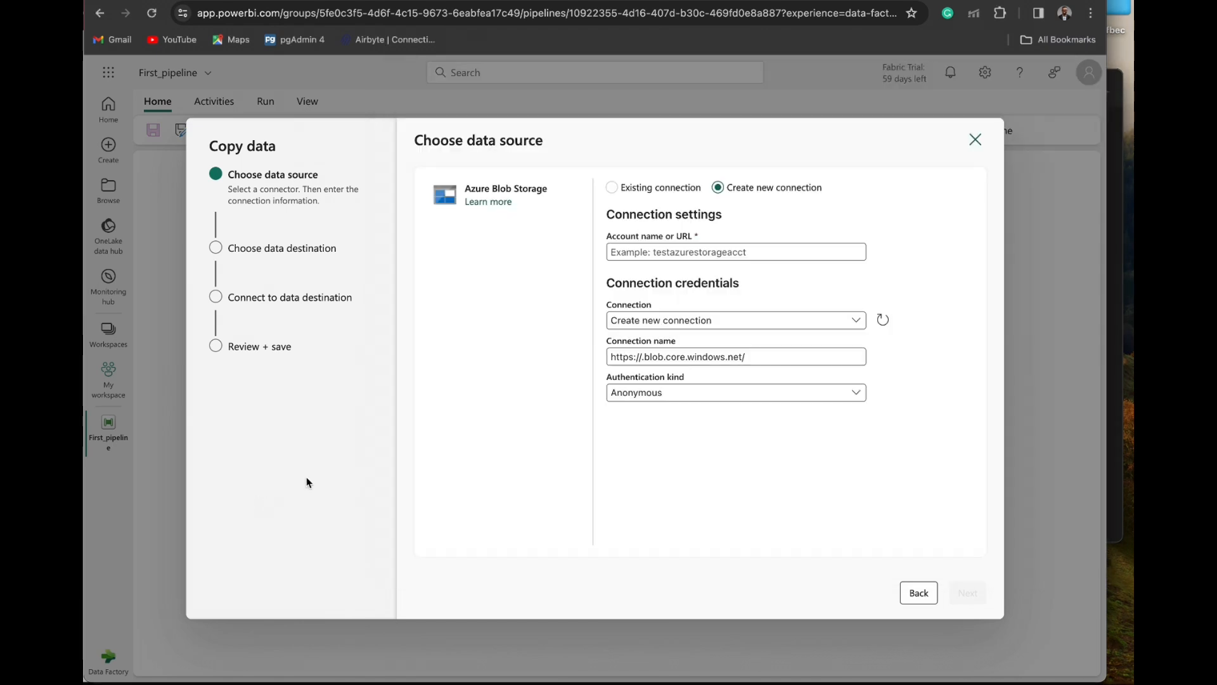
click(705, 251)
key(super+v)
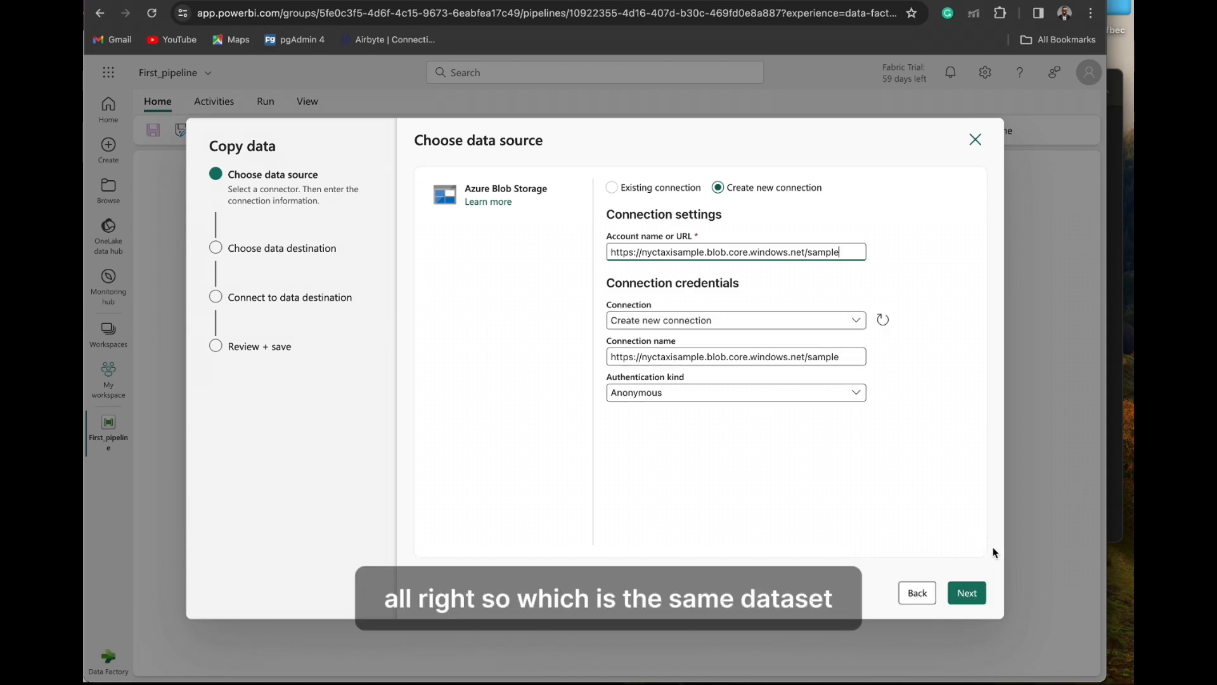
click(967, 596)
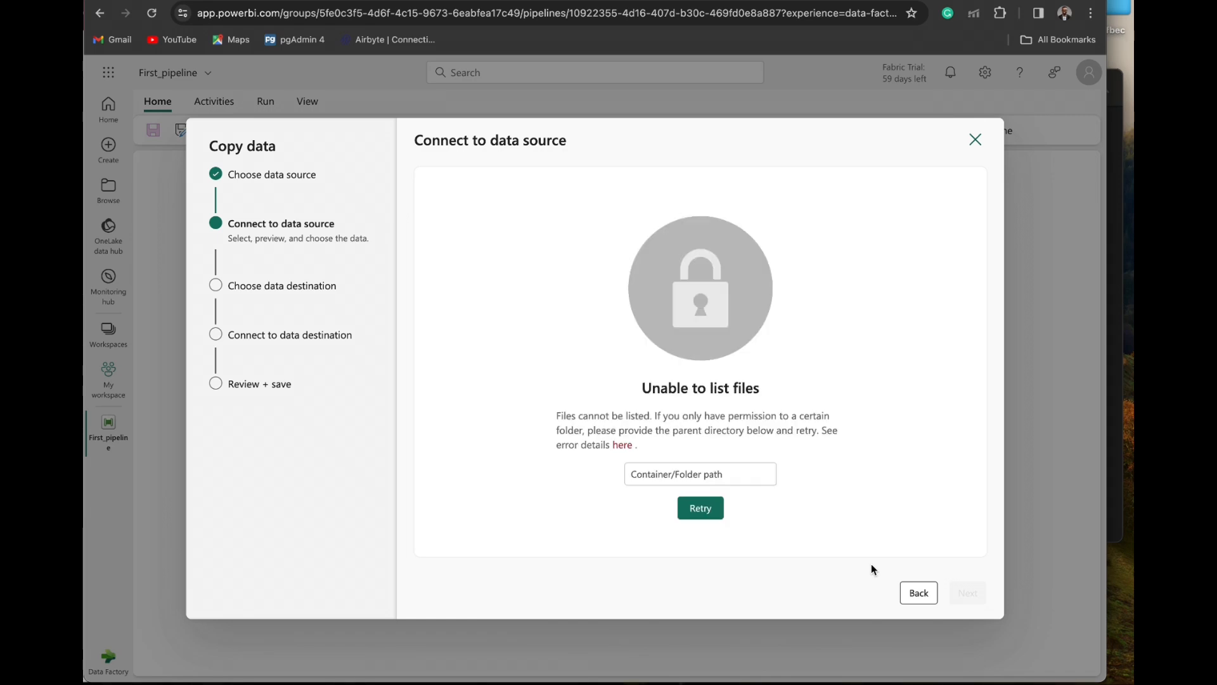
- Provide sample as the container/folder path and retry listing the files
click(691, 467)
text(sample)
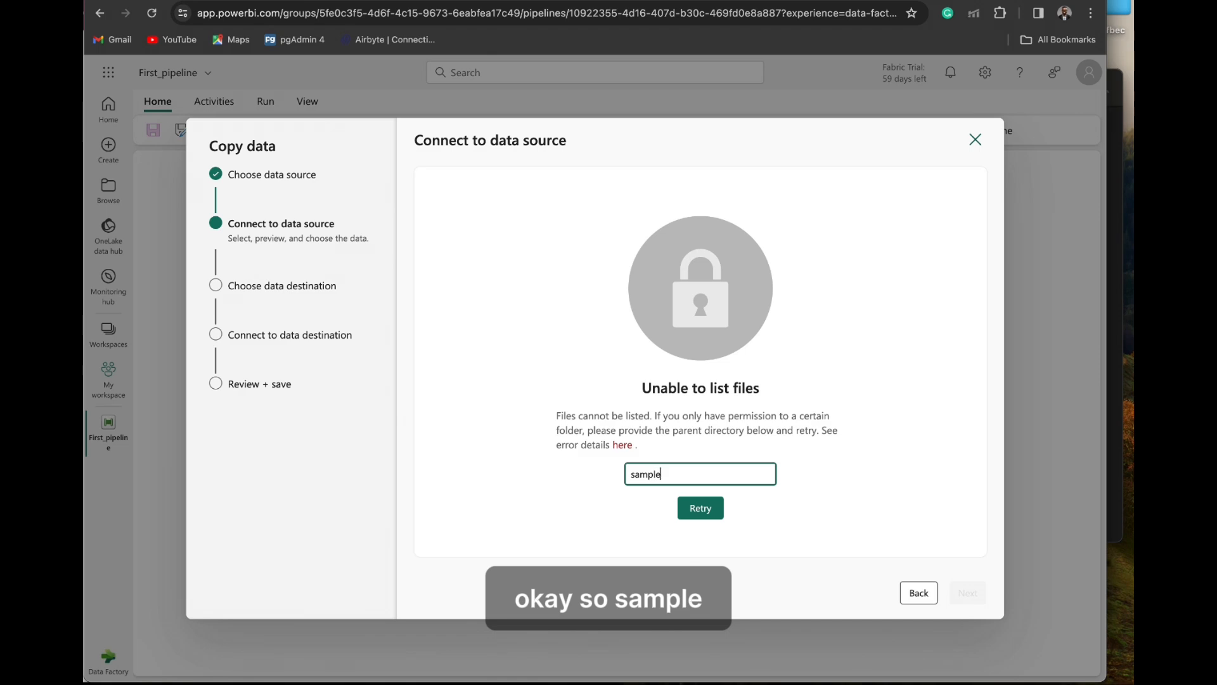
click(700, 508)
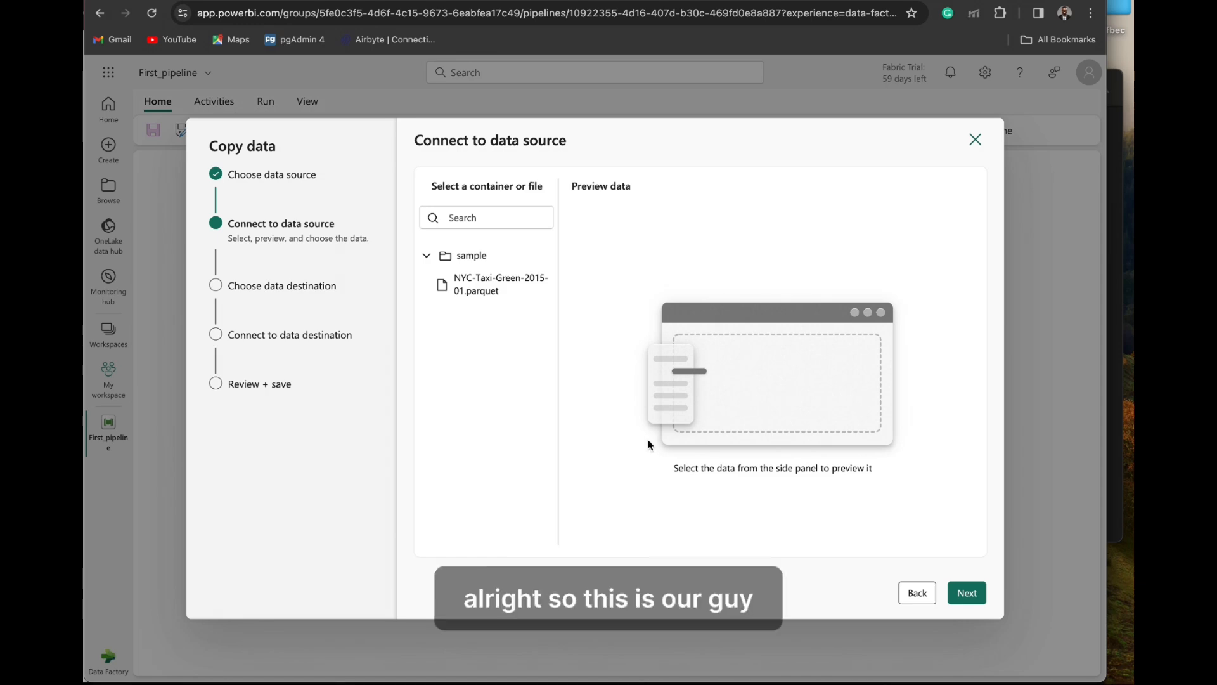
- Select NYC-Taxi-Green-2015-01.parquet as the source file, review its format options and data preview, and proceed to the data destination
click(488, 283)
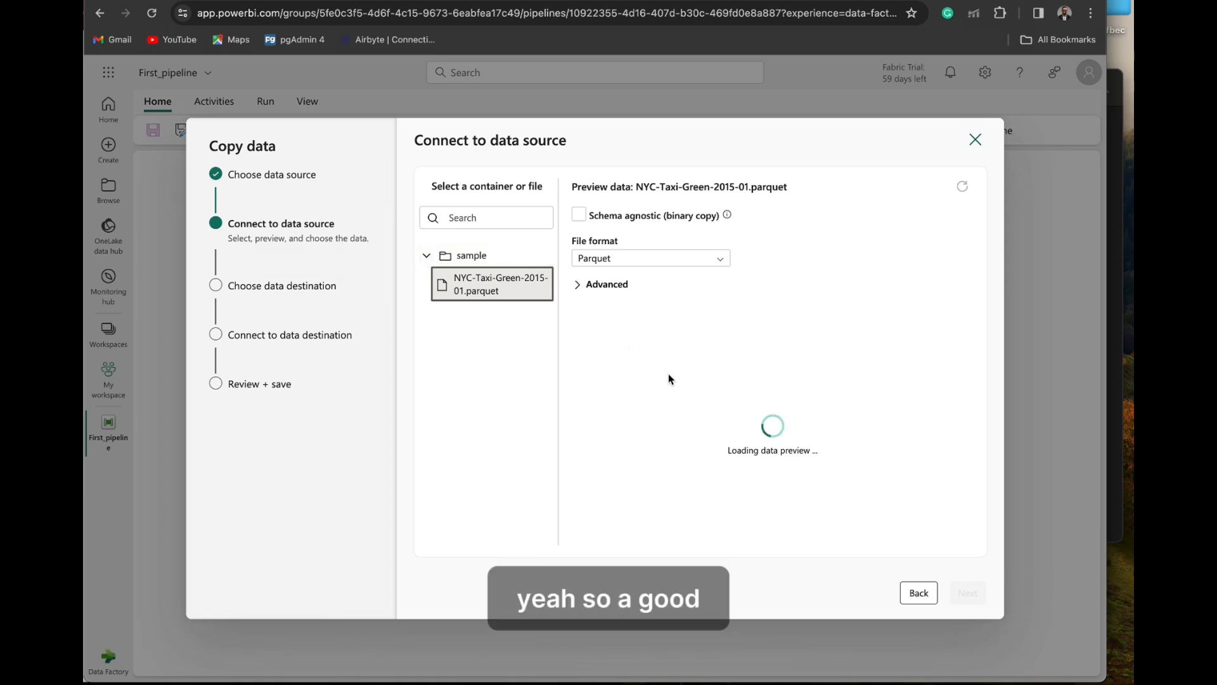
click(577, 290)
click(578, 290)
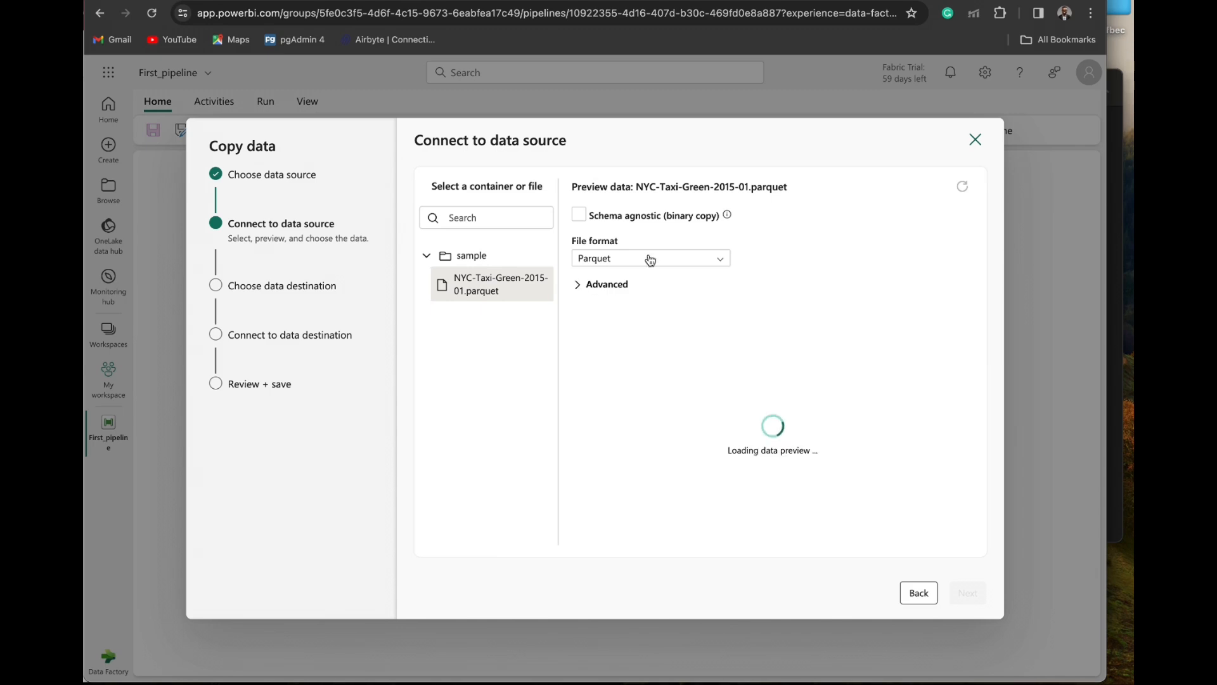
click(720, 260)
click(792, 251)
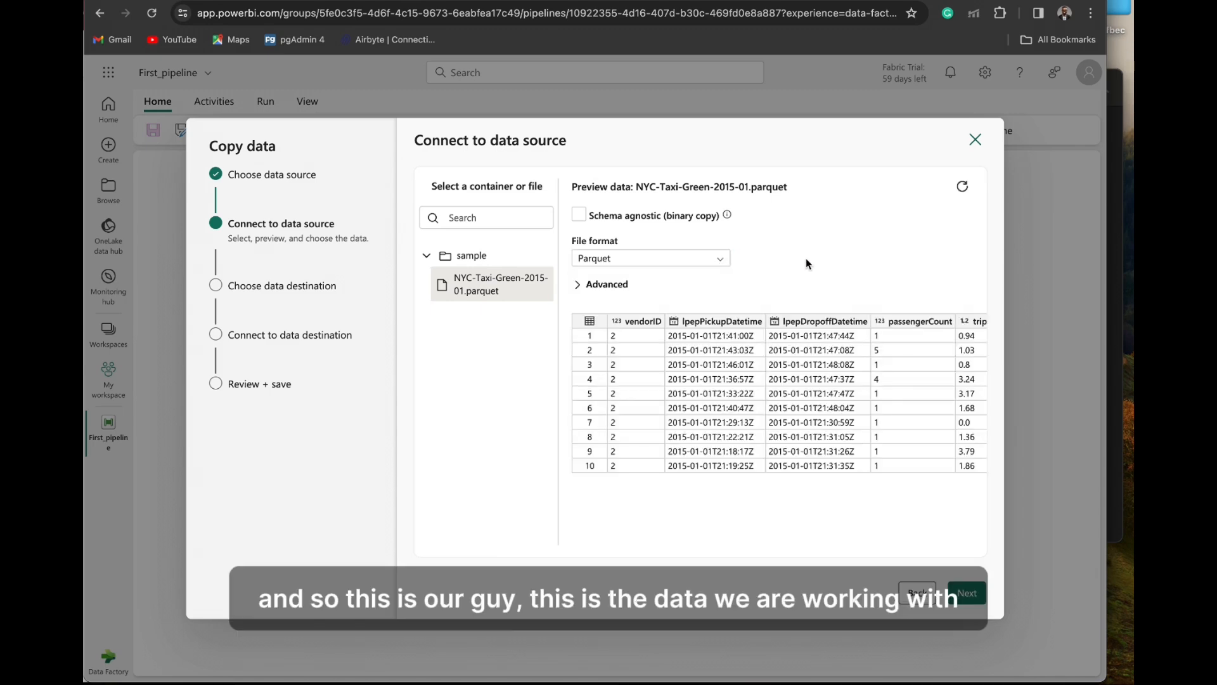
scroll(801, 375, right, 5)
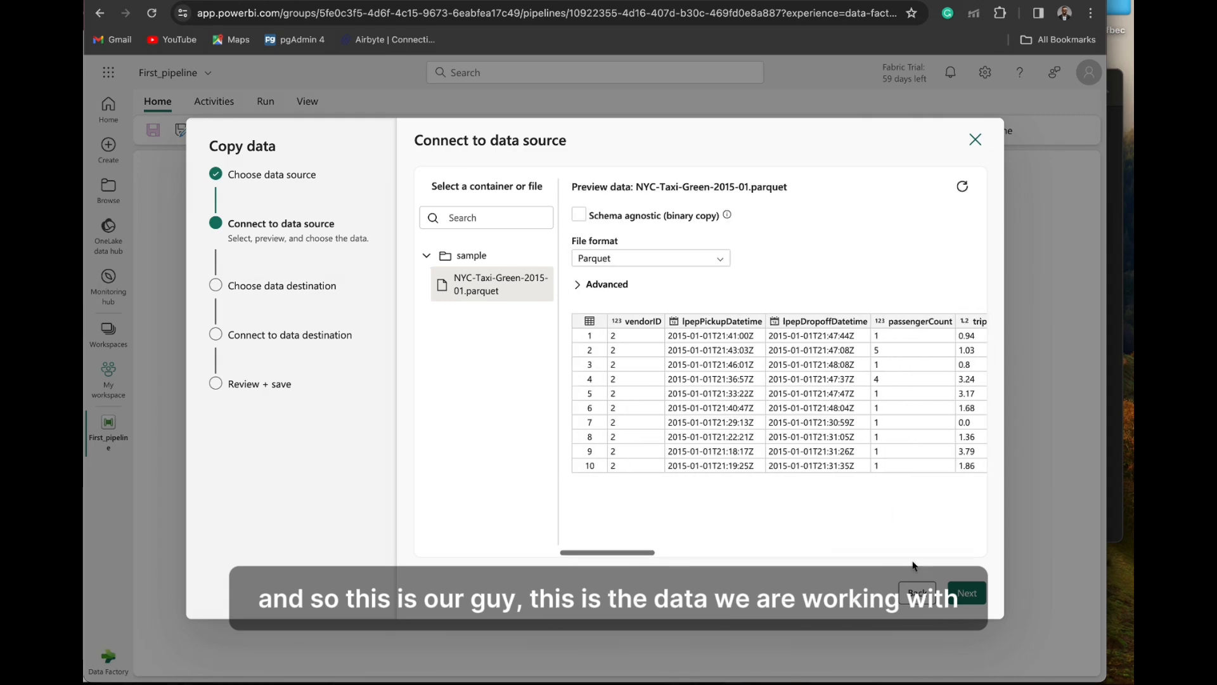
click(960, 593)
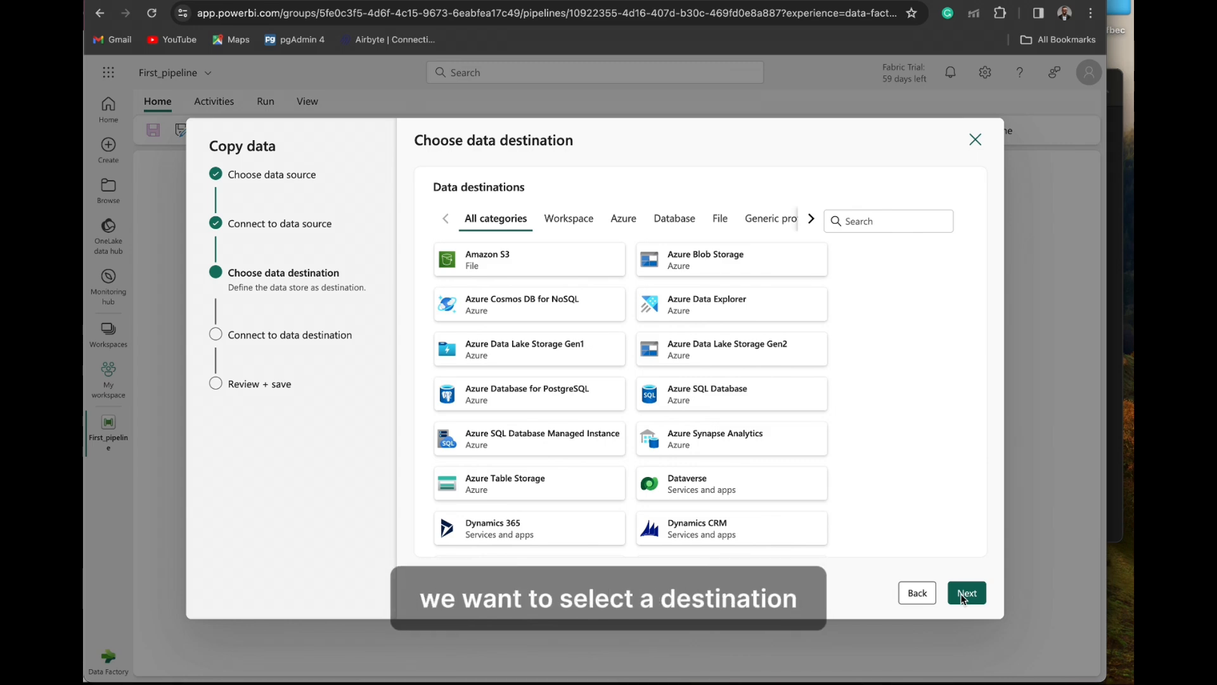
- Choose Lakehouse as the data destination and create a new lakehouse named Bronze
click(867, 220)
text(lake)
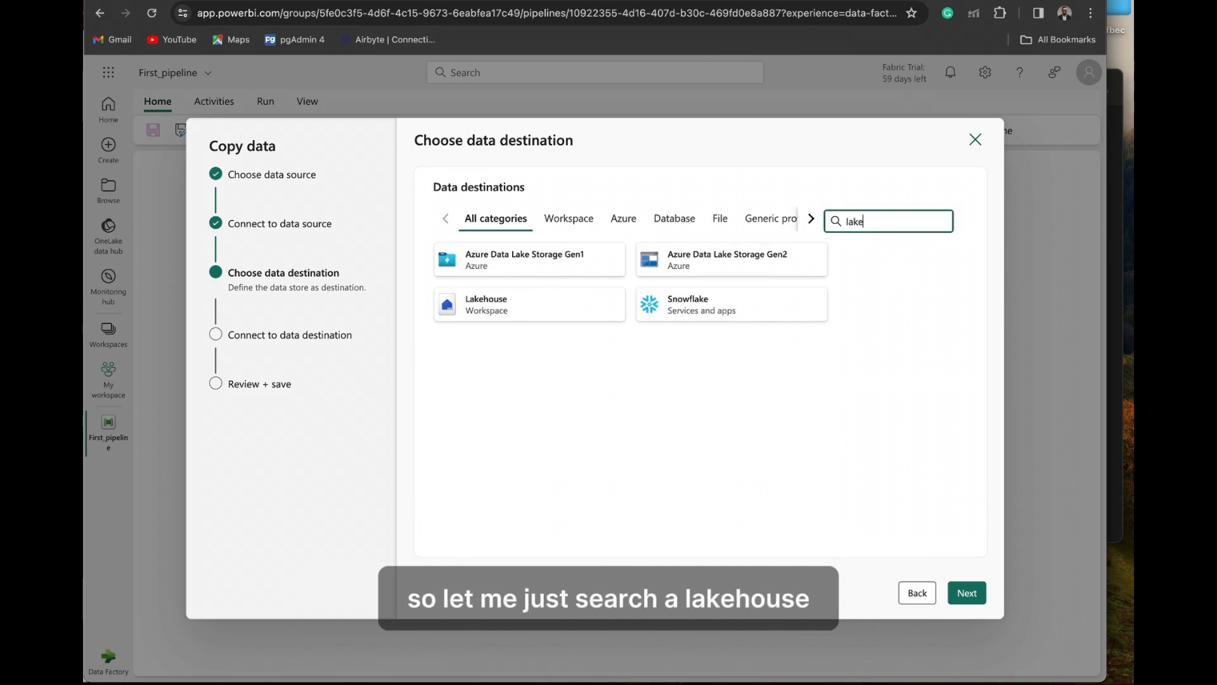
click(535, 310)
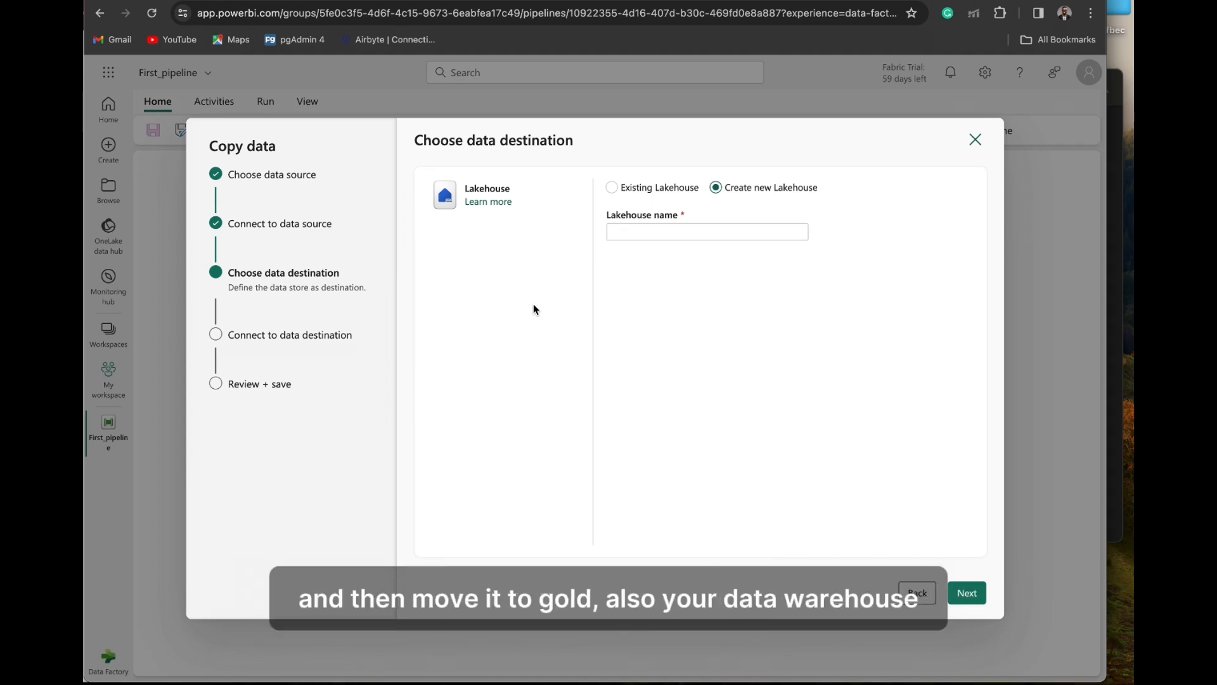
click(678, 232)
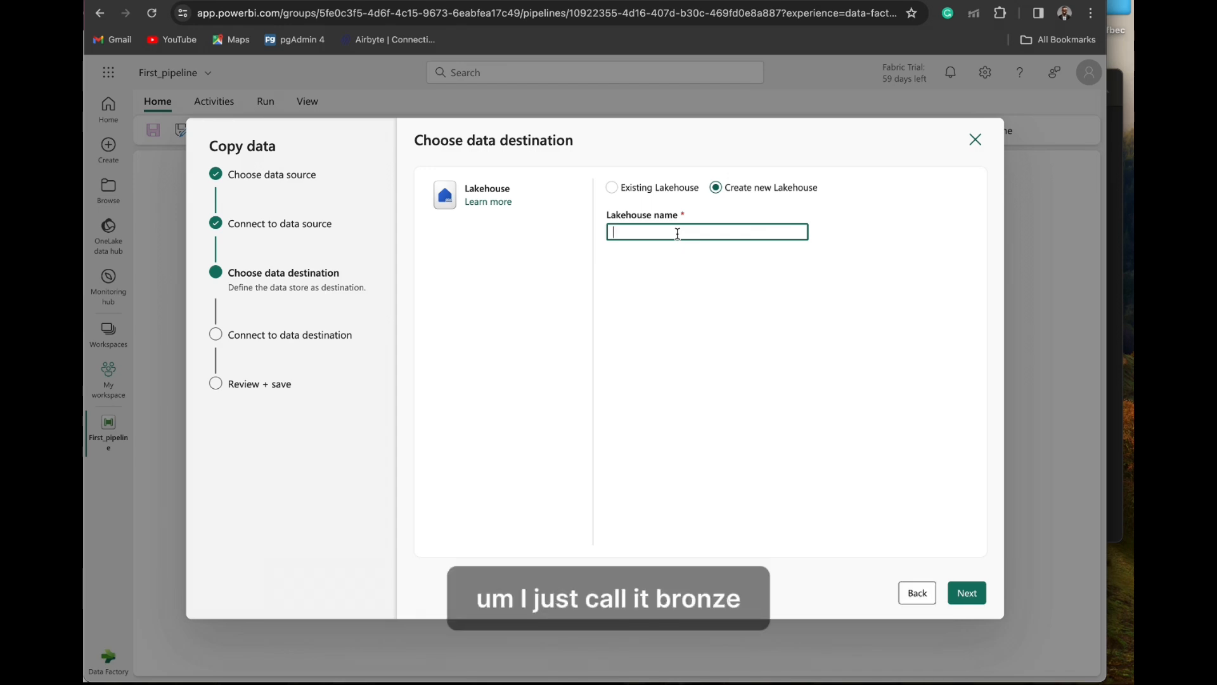
text(Bro)
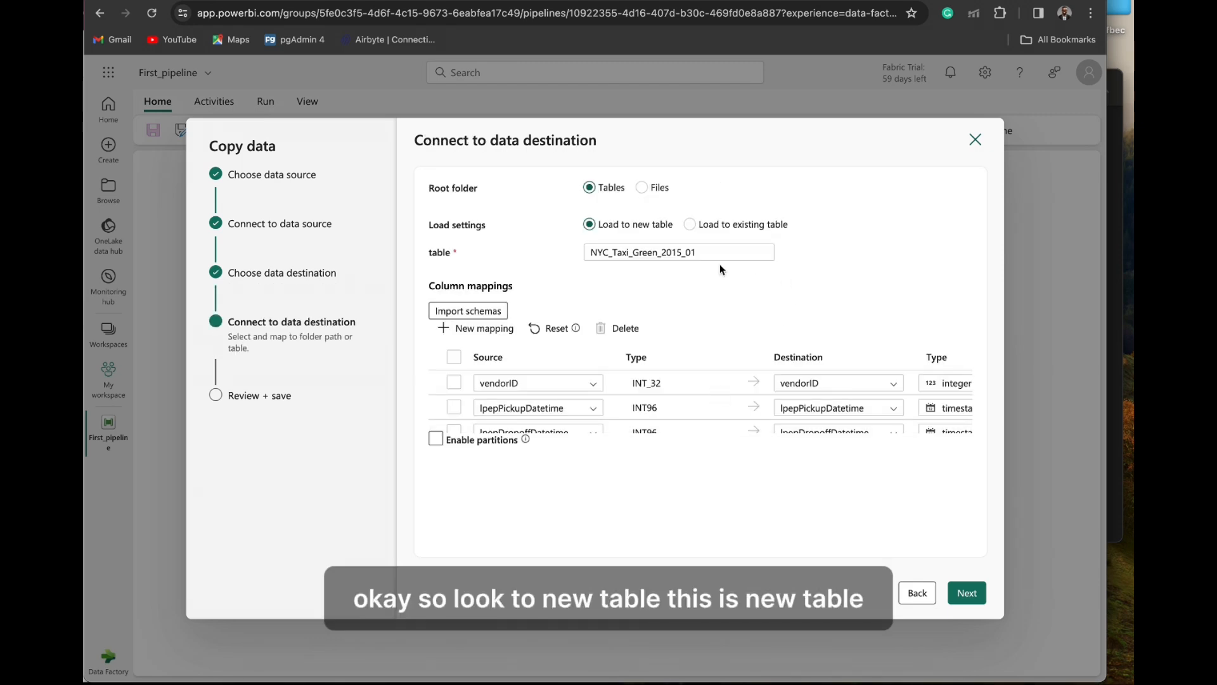
- Name the new destination table Bronze_taxi
click(653, 253)
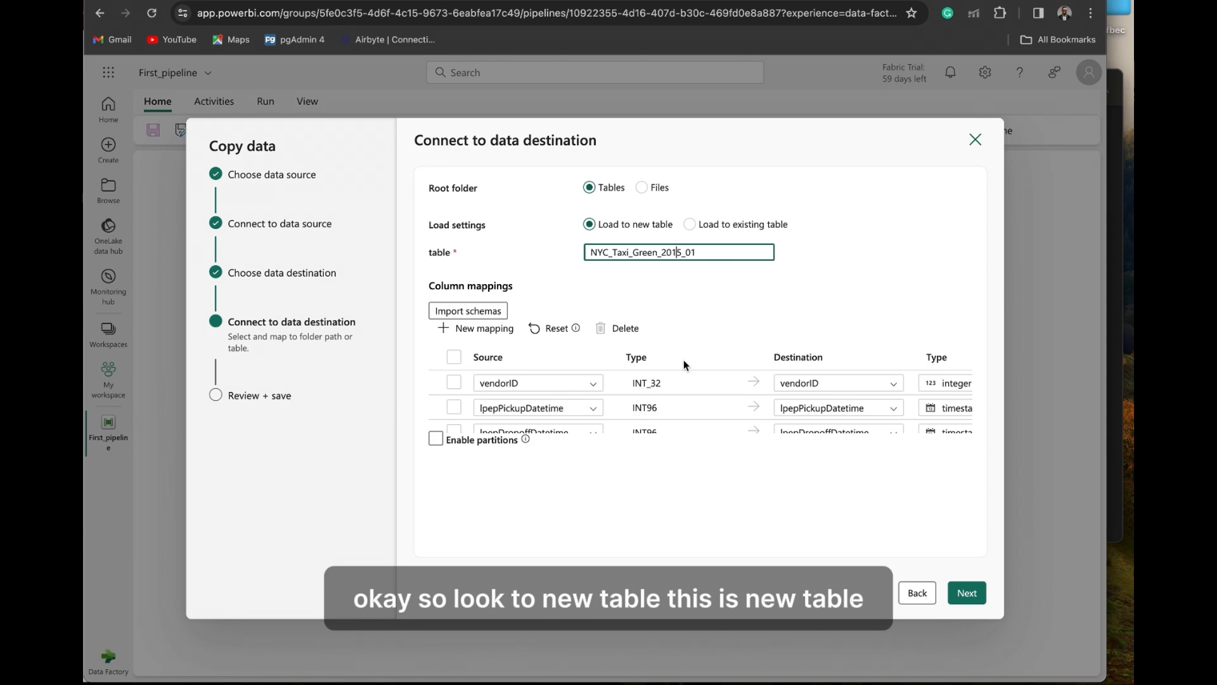
key(super+a)
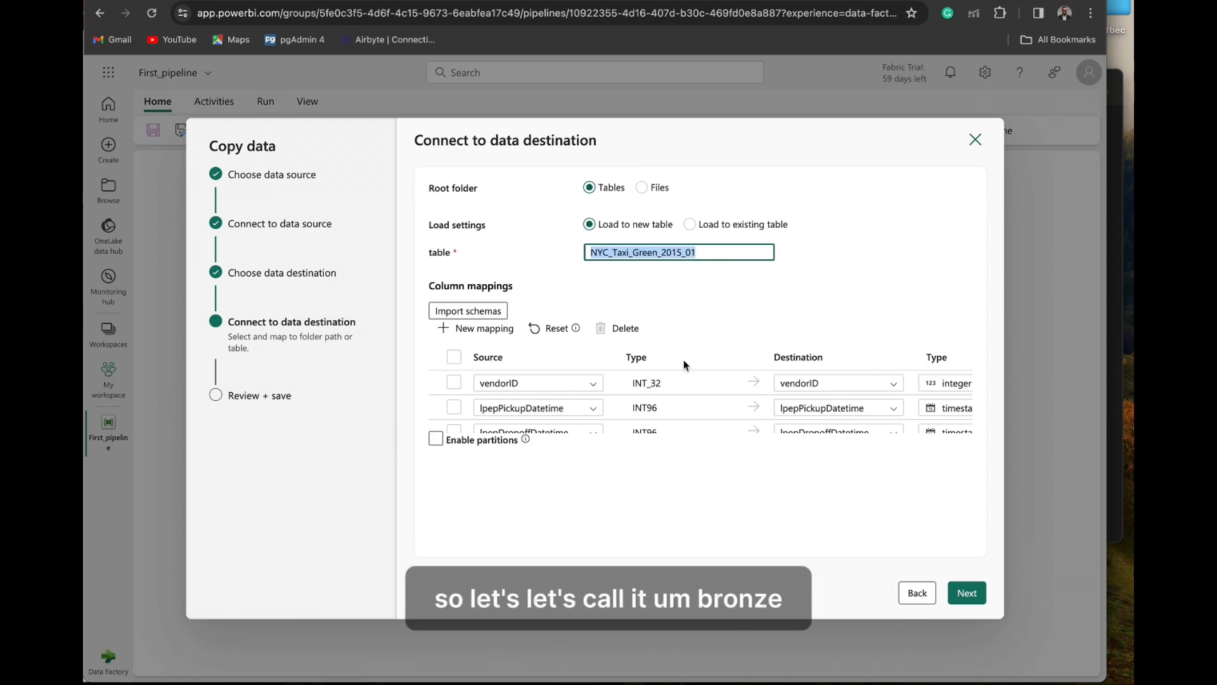
text(Broa)
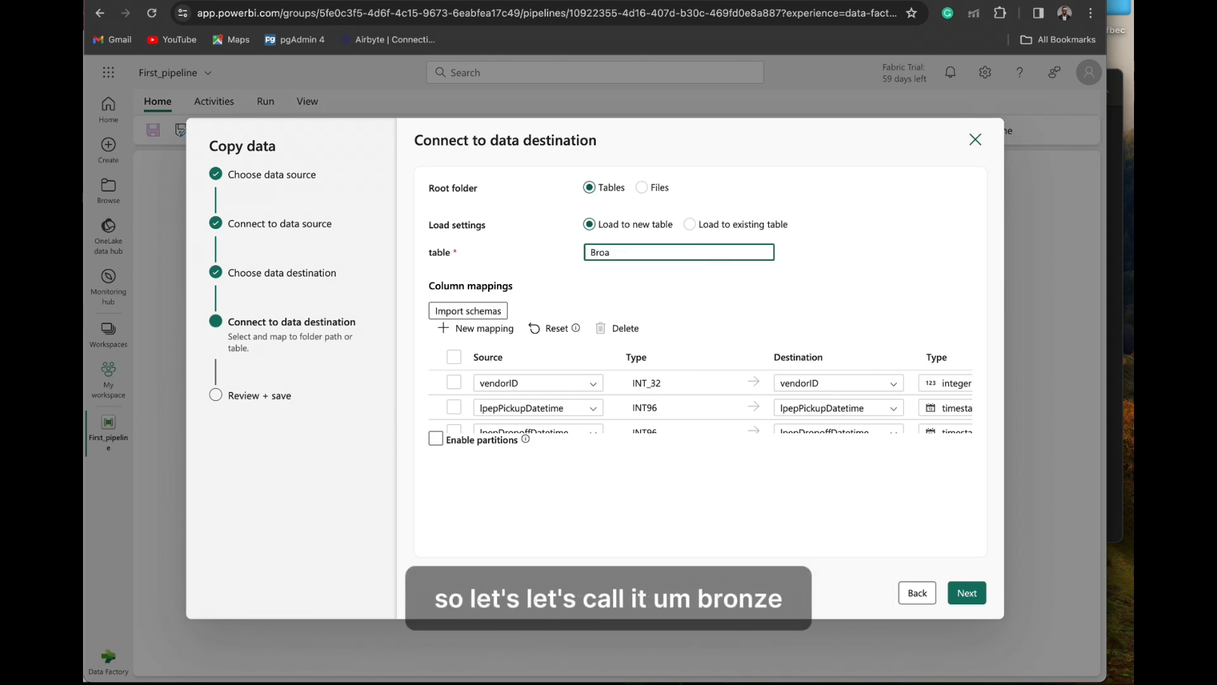
key(BackSpace)
text(nze_taxi)
- Examine the source-to-destination column mappings and data types for the new table
scroll(534, 389, down, 3)
scroll(534, 389, down, 10)
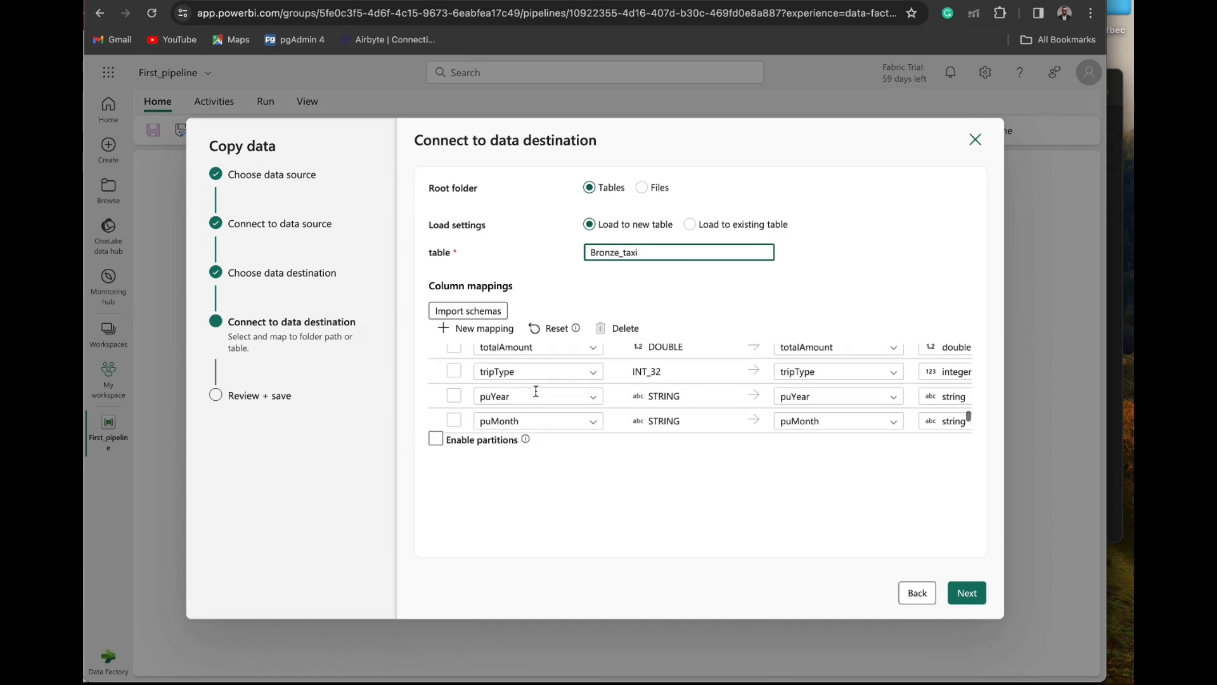
scroll(566, 394, up, 15)
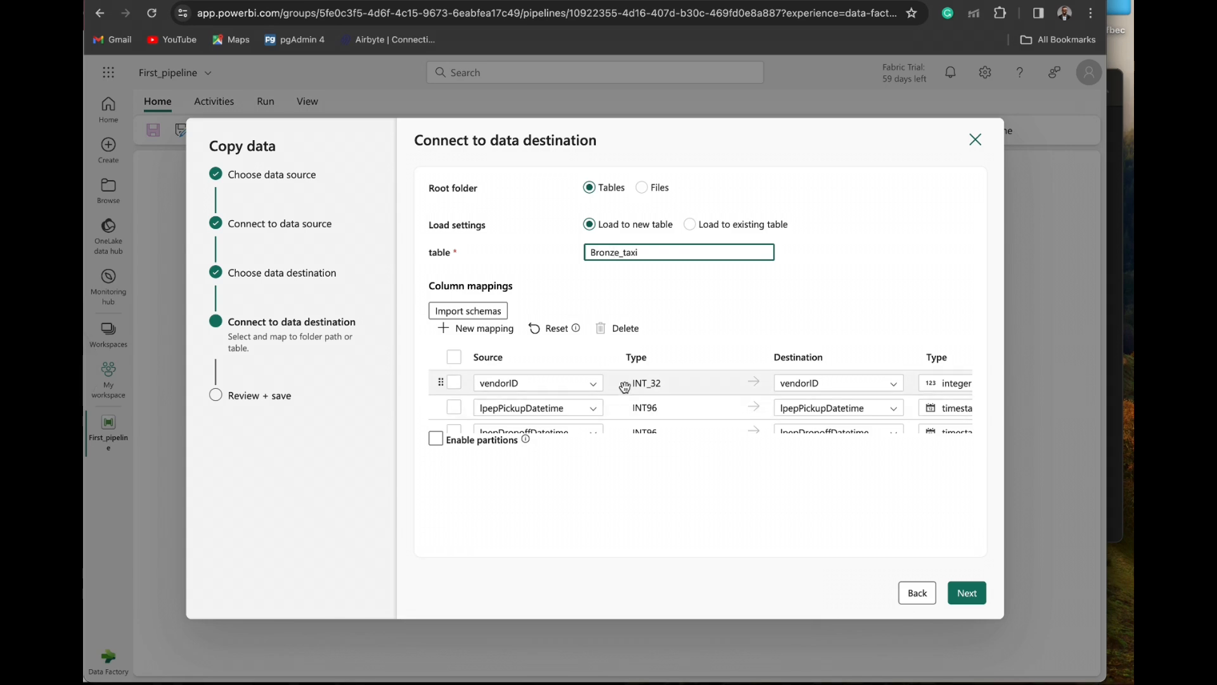
scroll(565, 393, down, 3)
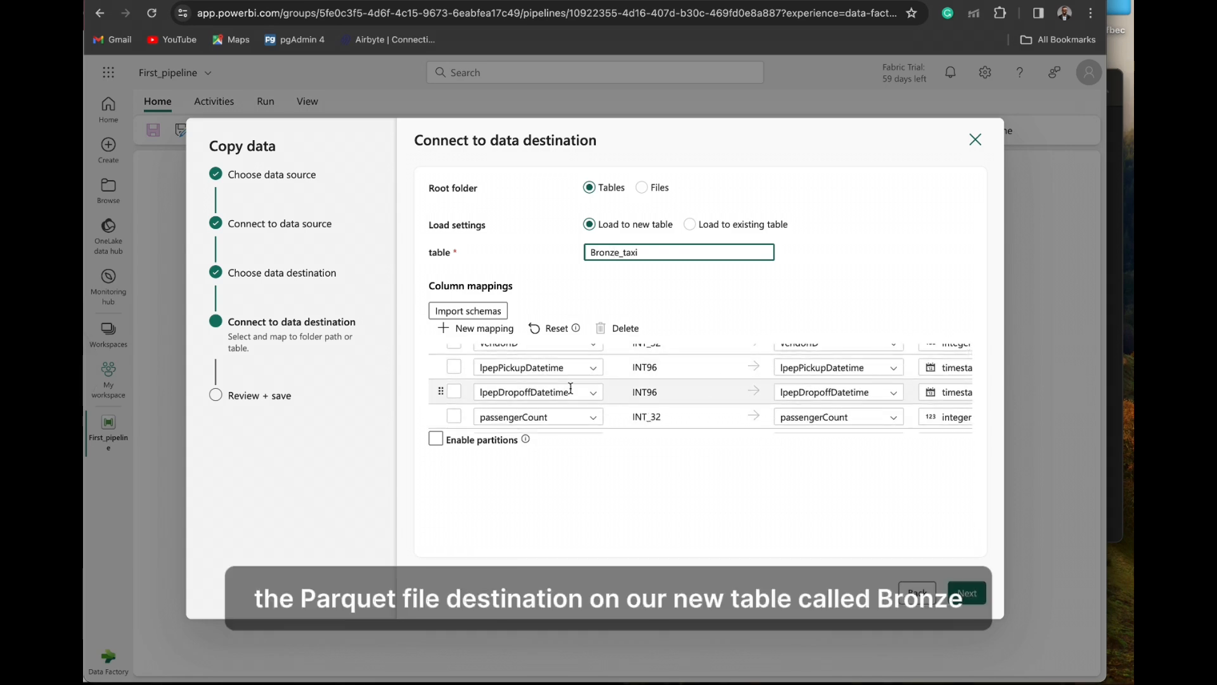
scroll(571, 388, up, 2)
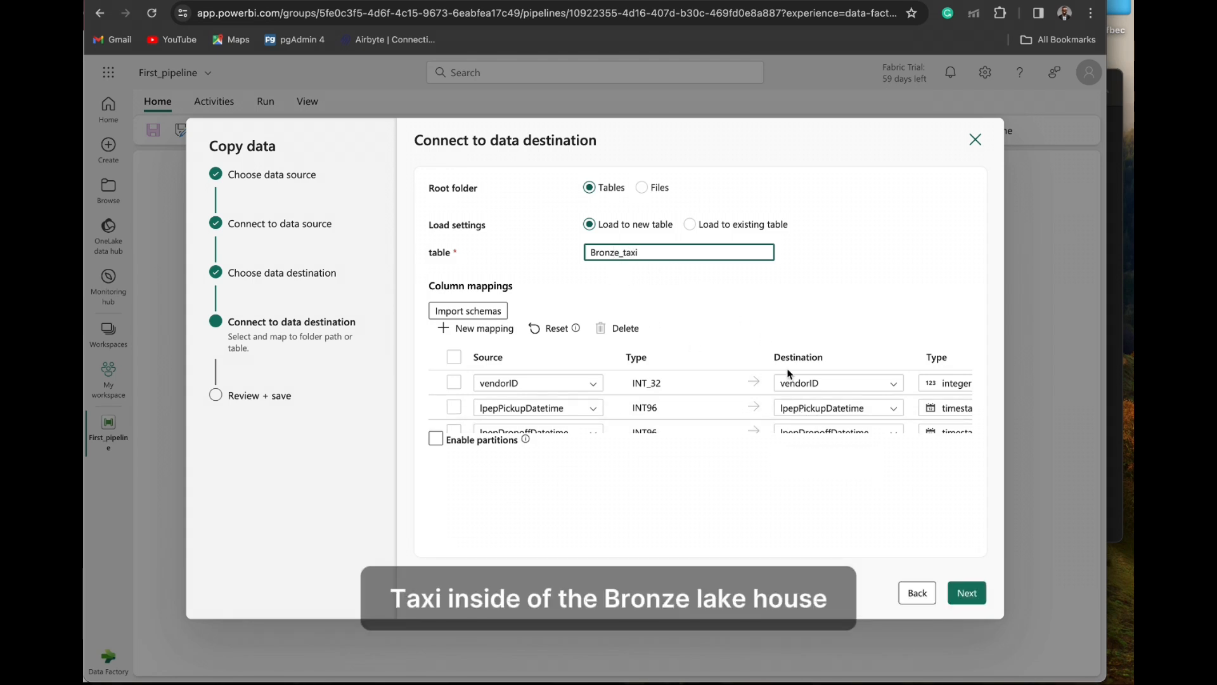
scroll(788, 373, down, 3)
scroll(787, 373, up, 5)
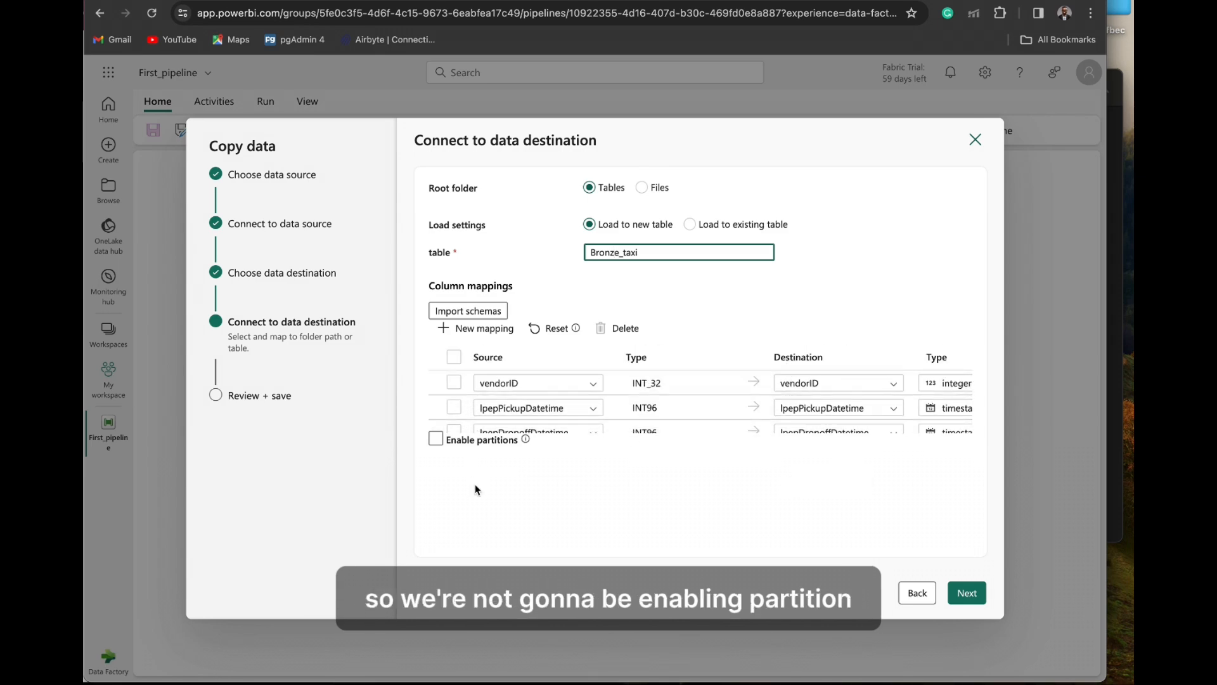
- Proceed to the copy summary, turn off Start data transfer immediately, and finish the Copy data setup
click(966, 593)
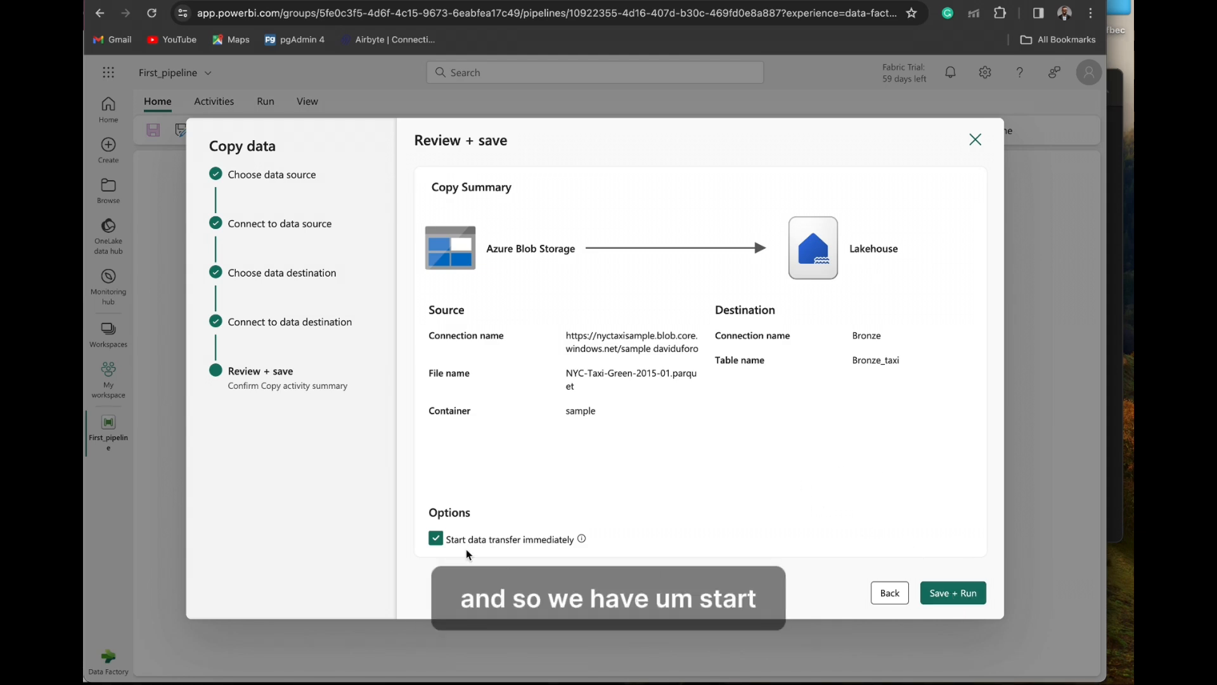
click(436, 540)
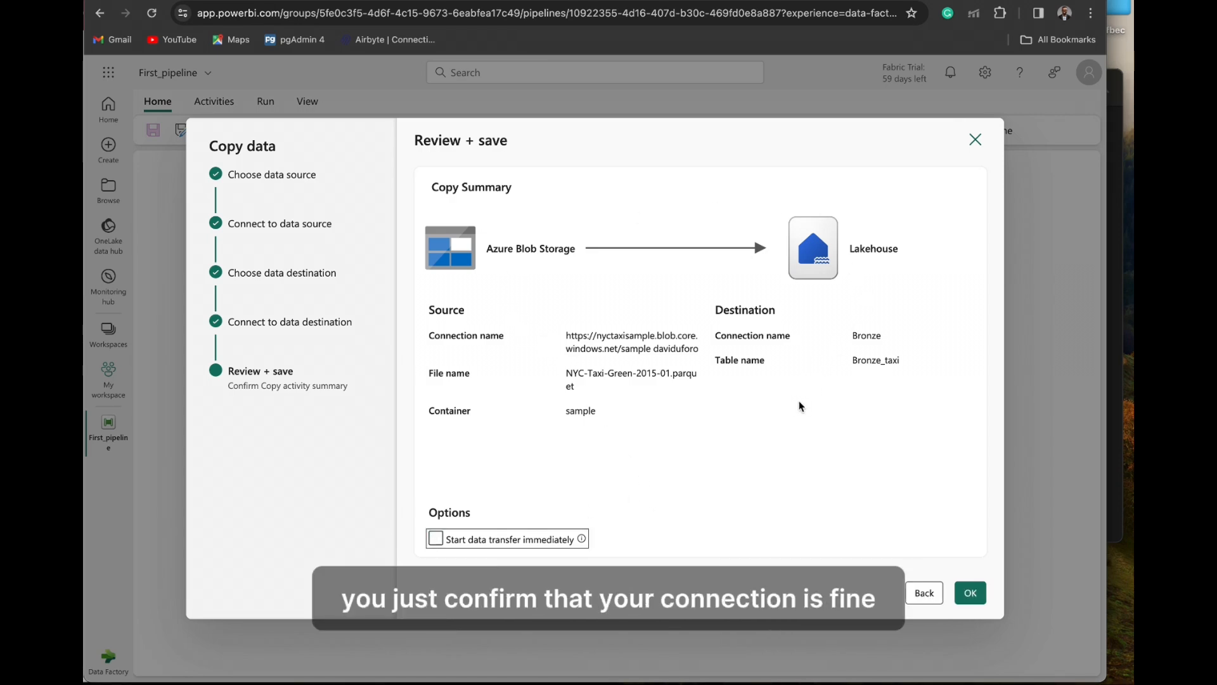
click(973, 593)
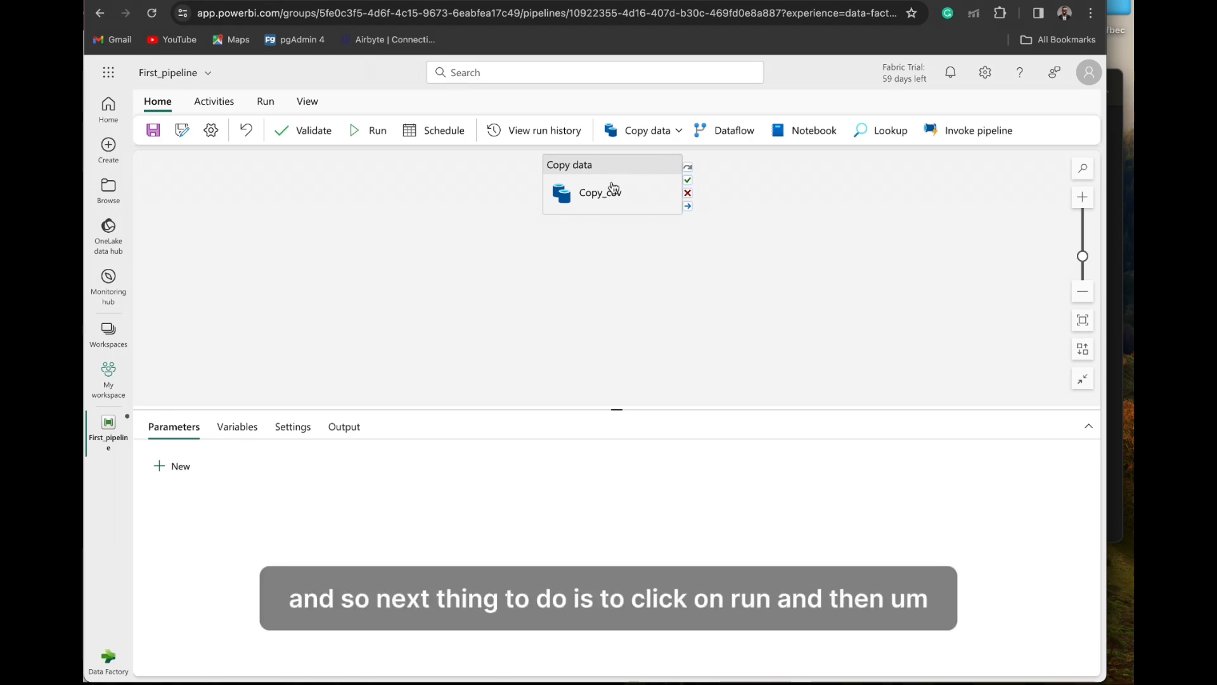
- Validate the pipeline and move the Copy data activity slightly down and left on the canvas
click(267, 104)
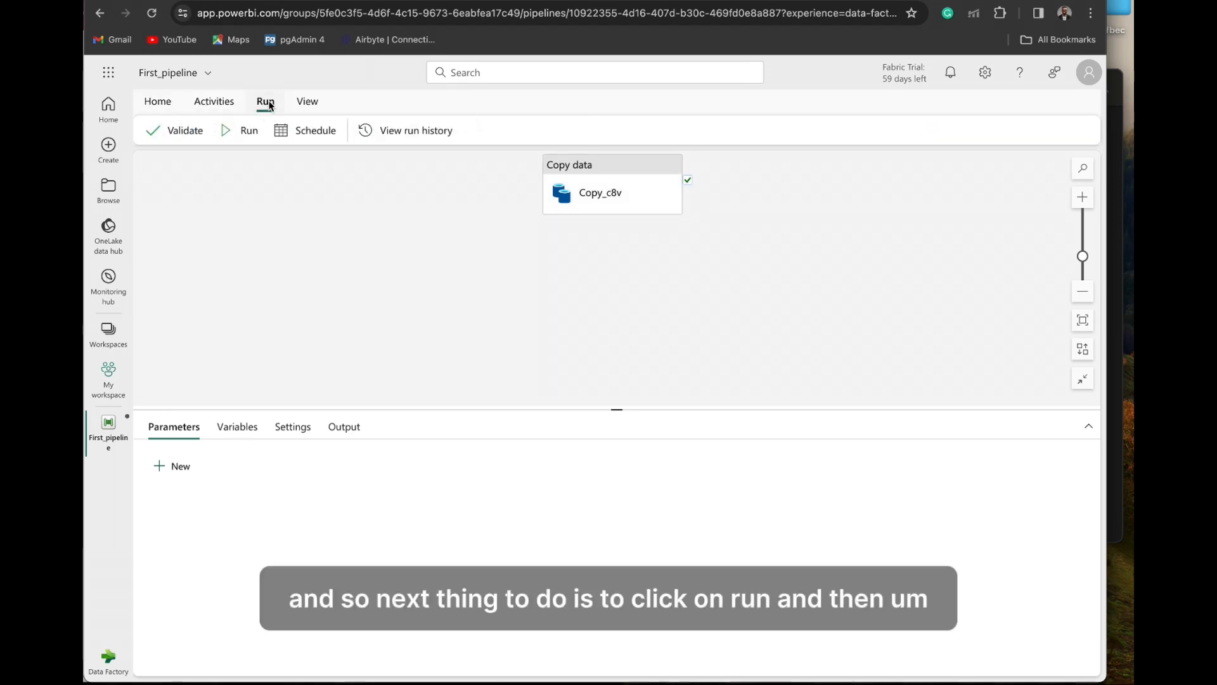
click(180, 136)
click(901, 656)
drag(587, 184, 538, 224)
click(368, 314)
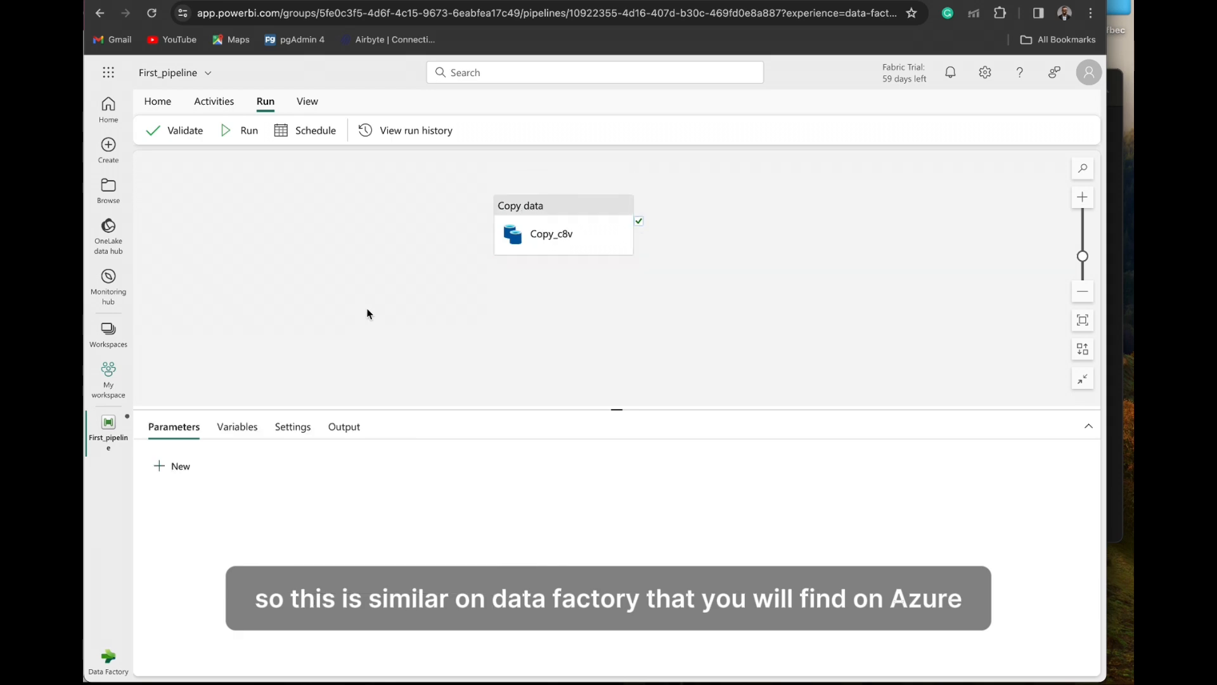
- Check the source and destination settings of the Copy data activity
click(536, 246)
click(227, 434)
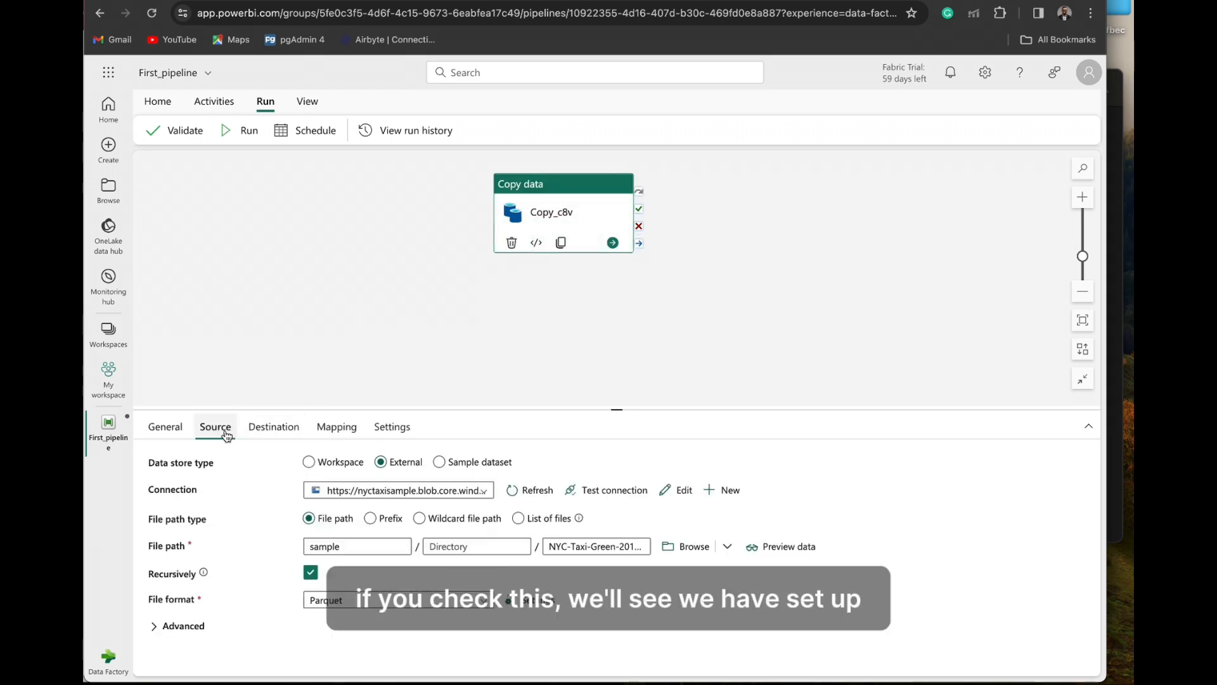
click(273, 426)
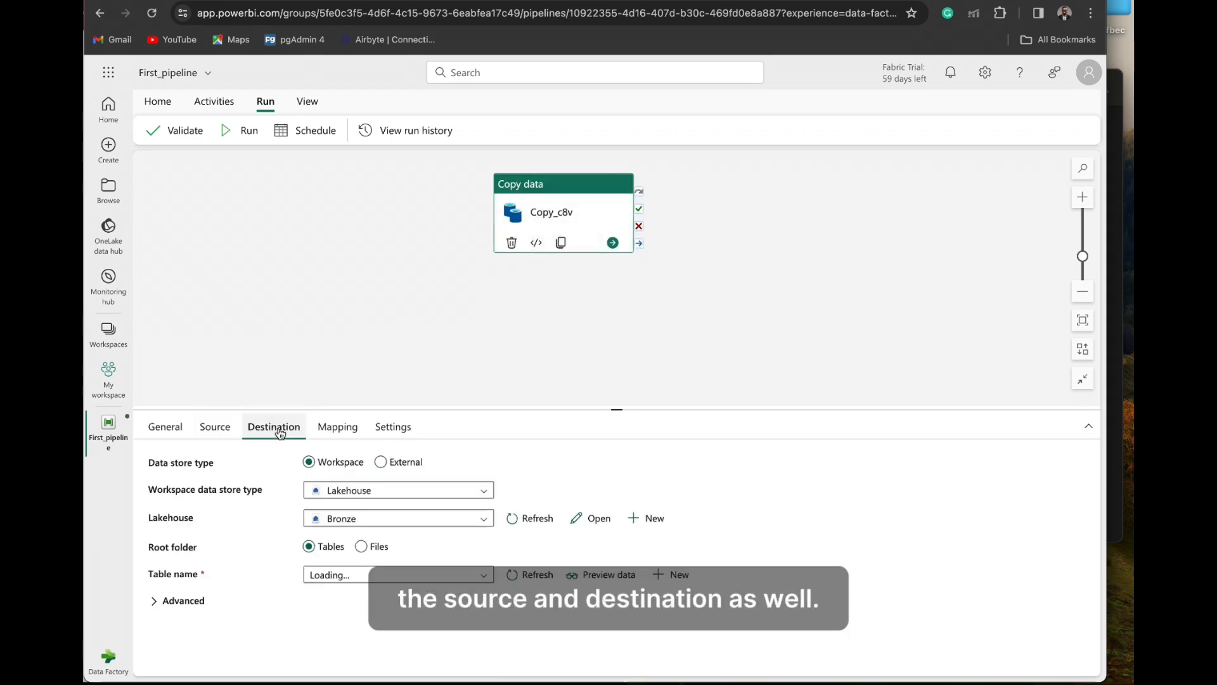
click(442, 343)
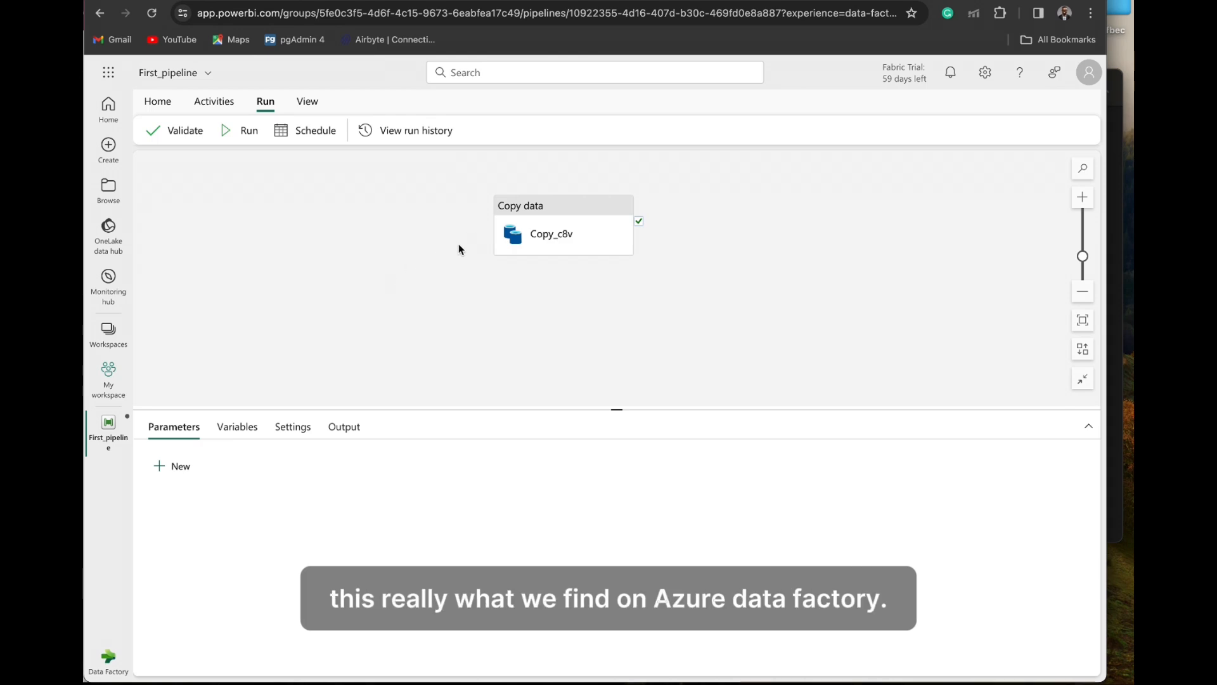
- Save and run the pipeline, and review the rows read and copied in the Copy data activity's output
click(243, 129)
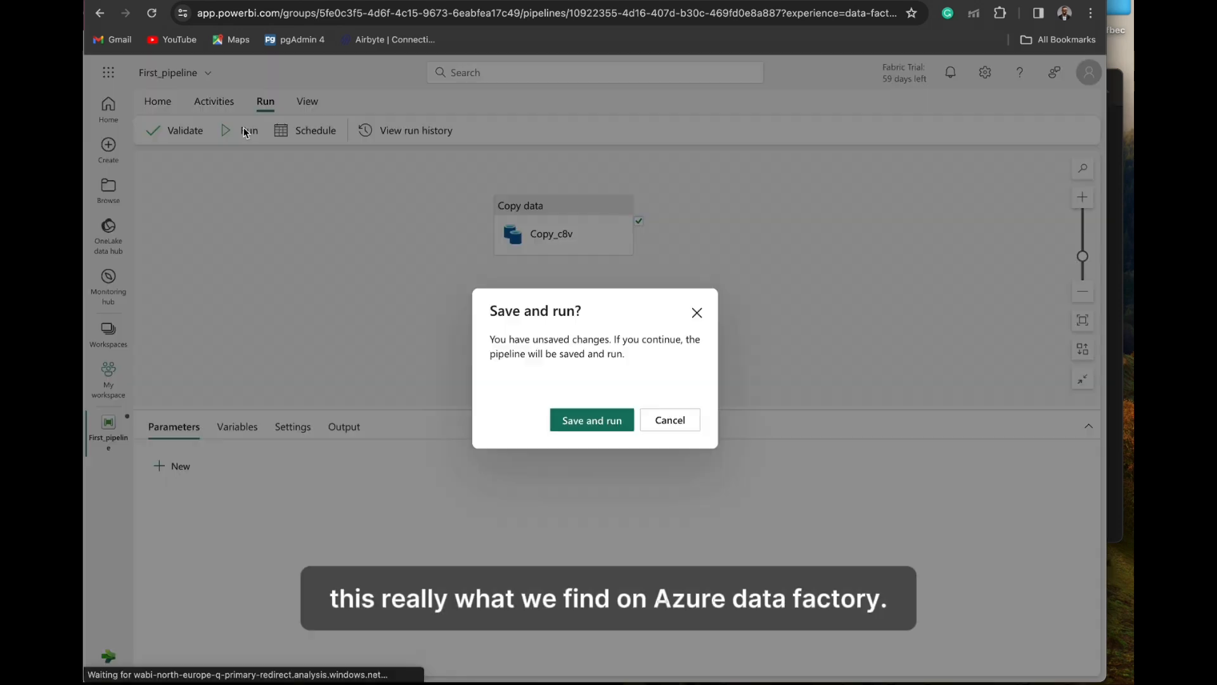
click(577, 423)
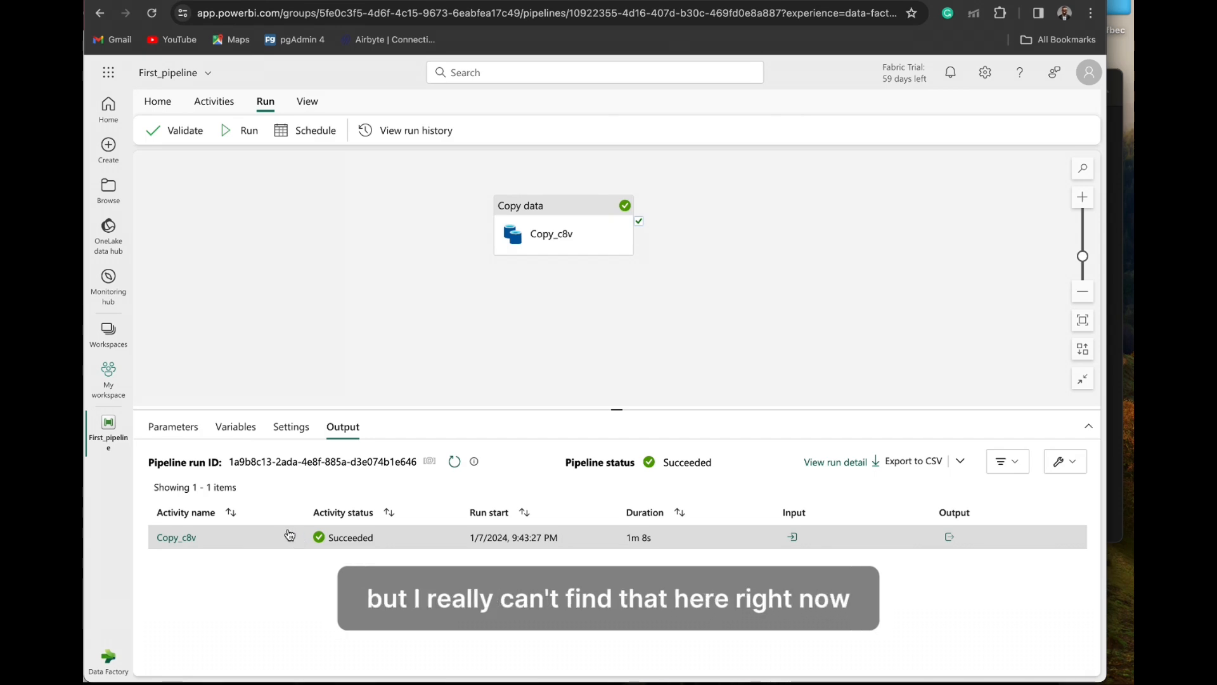
click(949, 537)
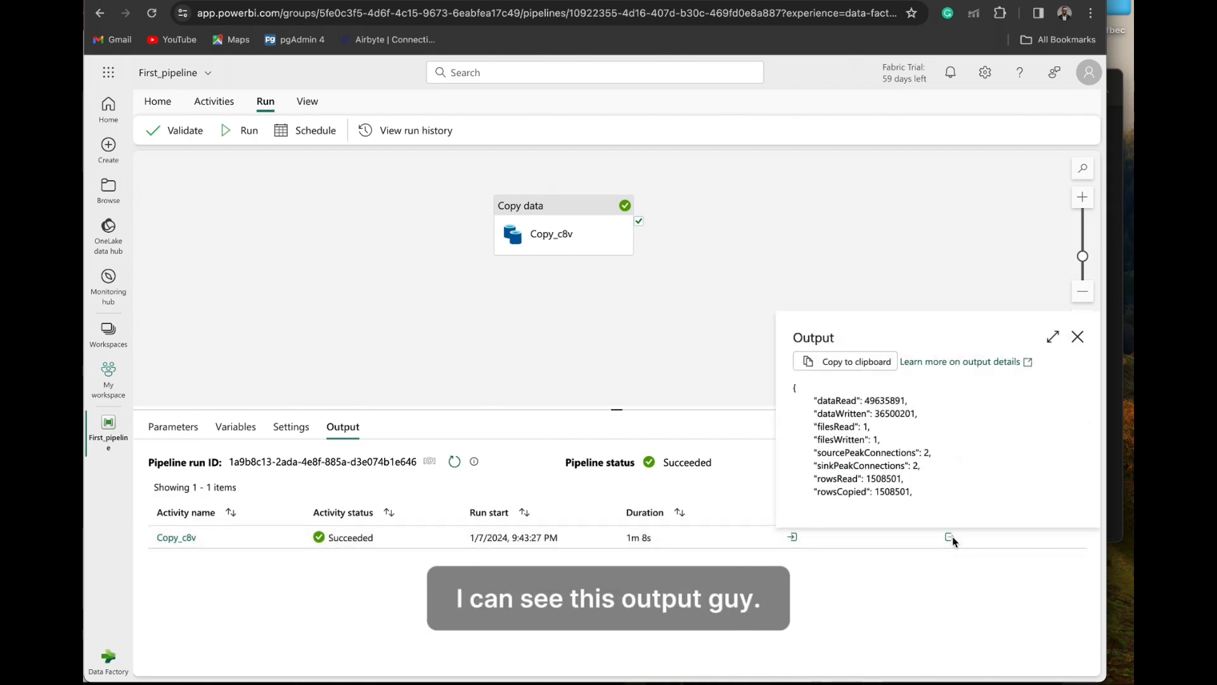
scroll(935, 482, down, 2)
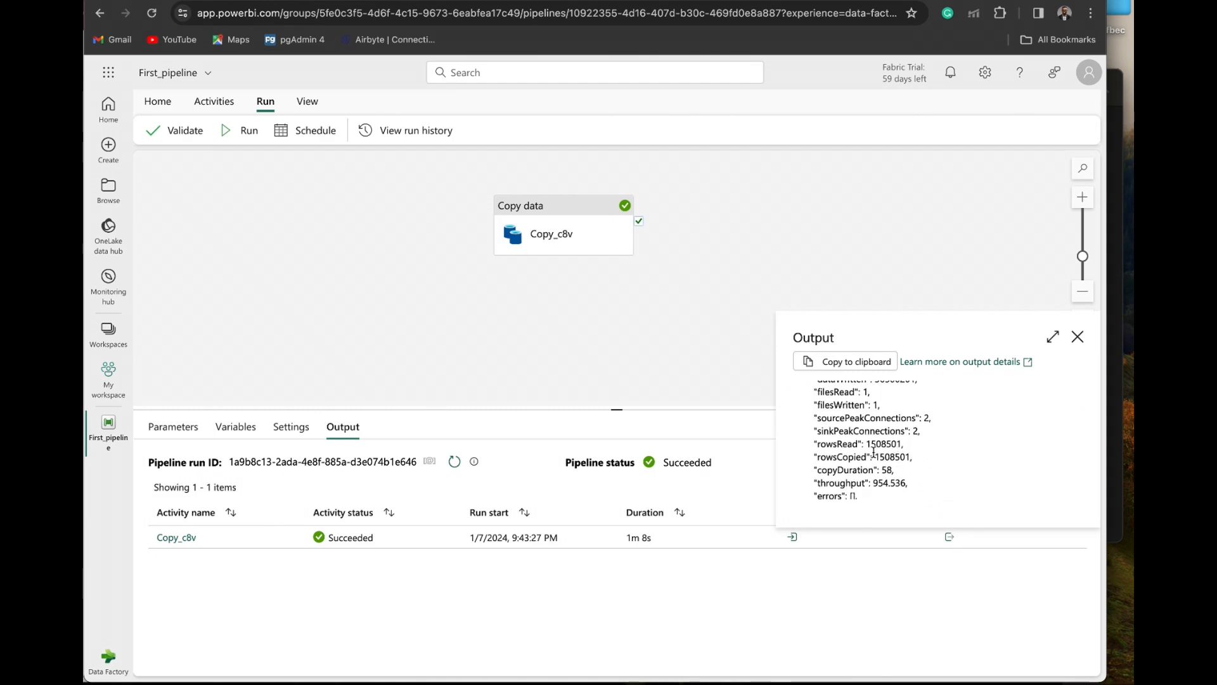
drag(871, 444, 889, 448)
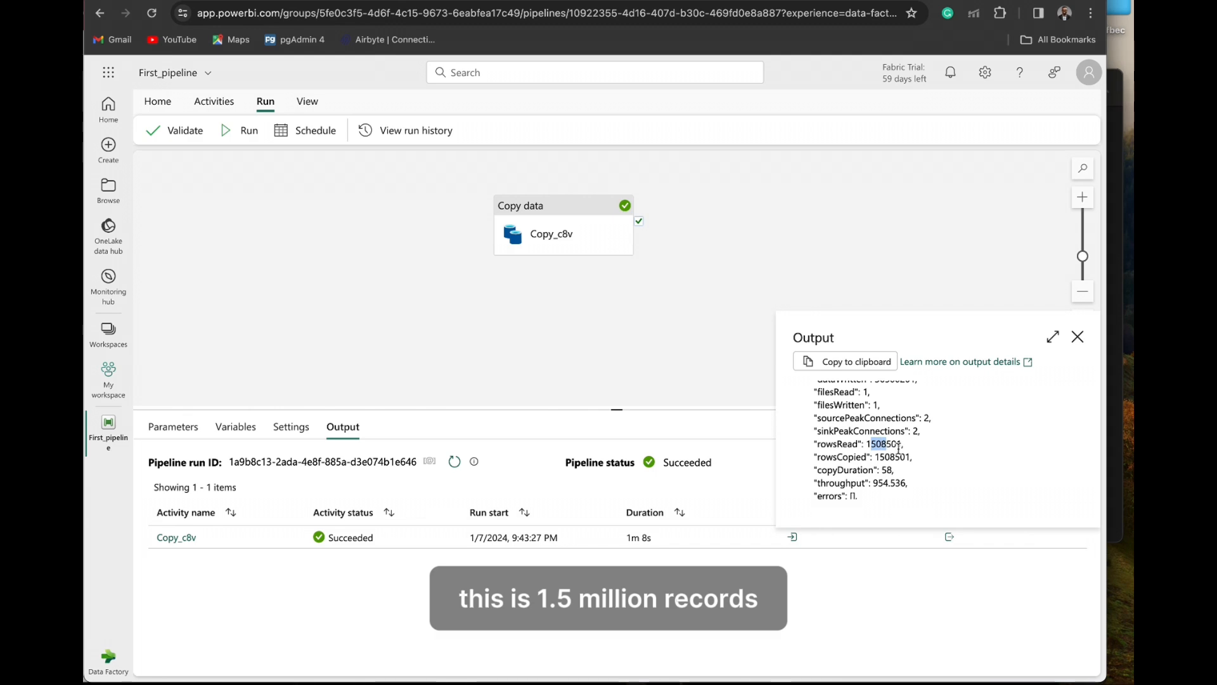
click(890, 463)
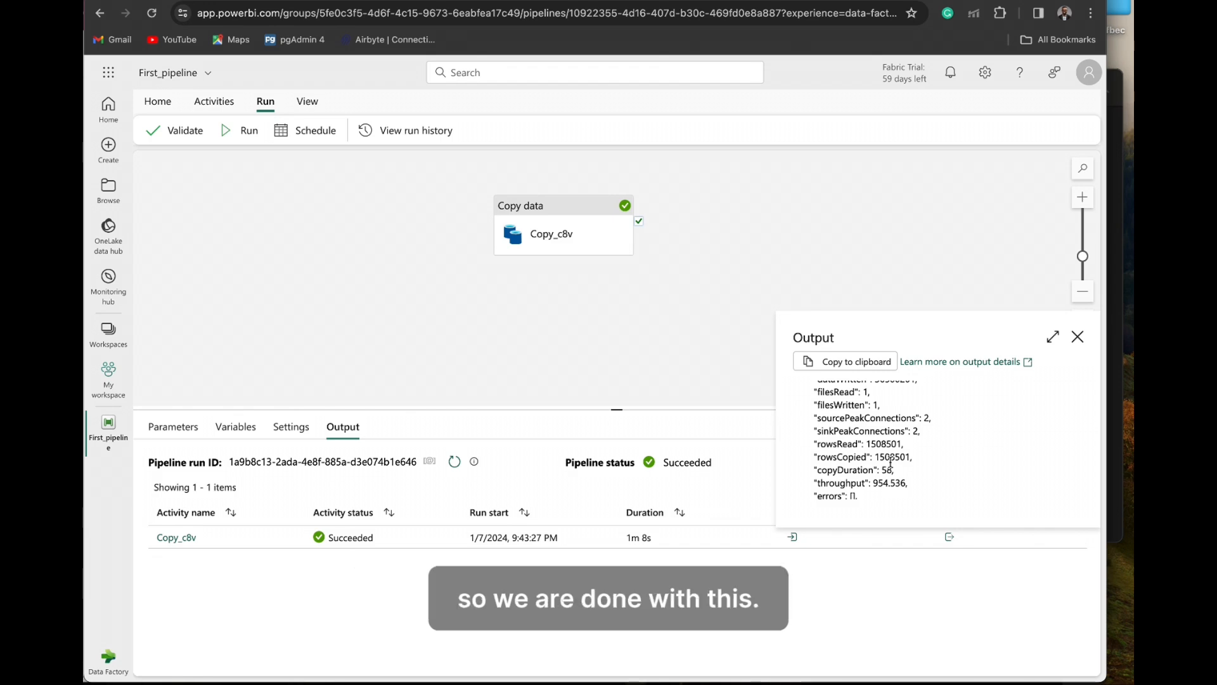
click(1078, 336)
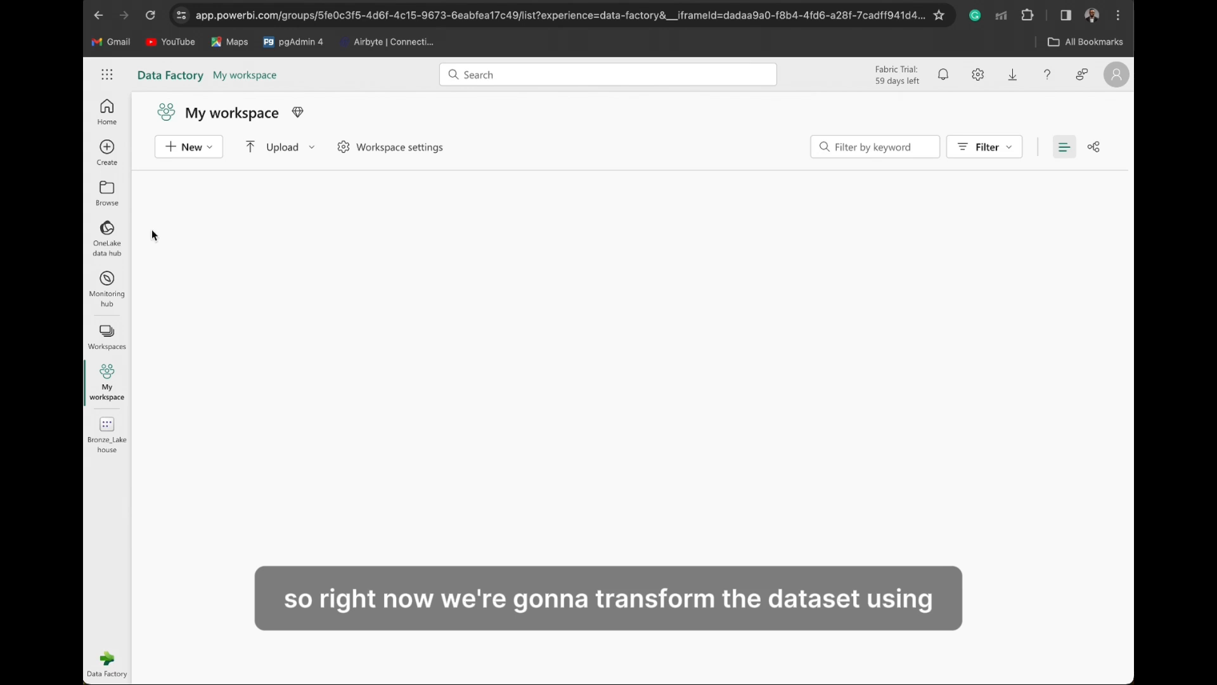
- Create a Dataflow Gen2 in My workspace and rename it Dataflow Transform
click(202, 149)
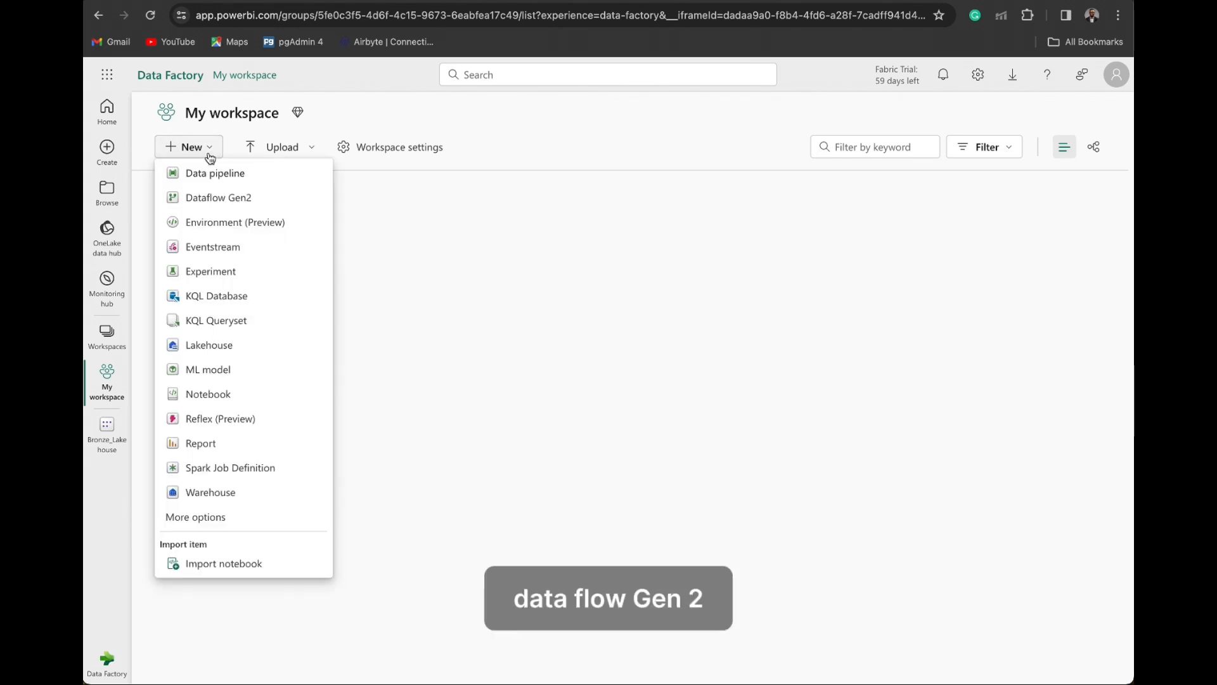
click(221, 200)
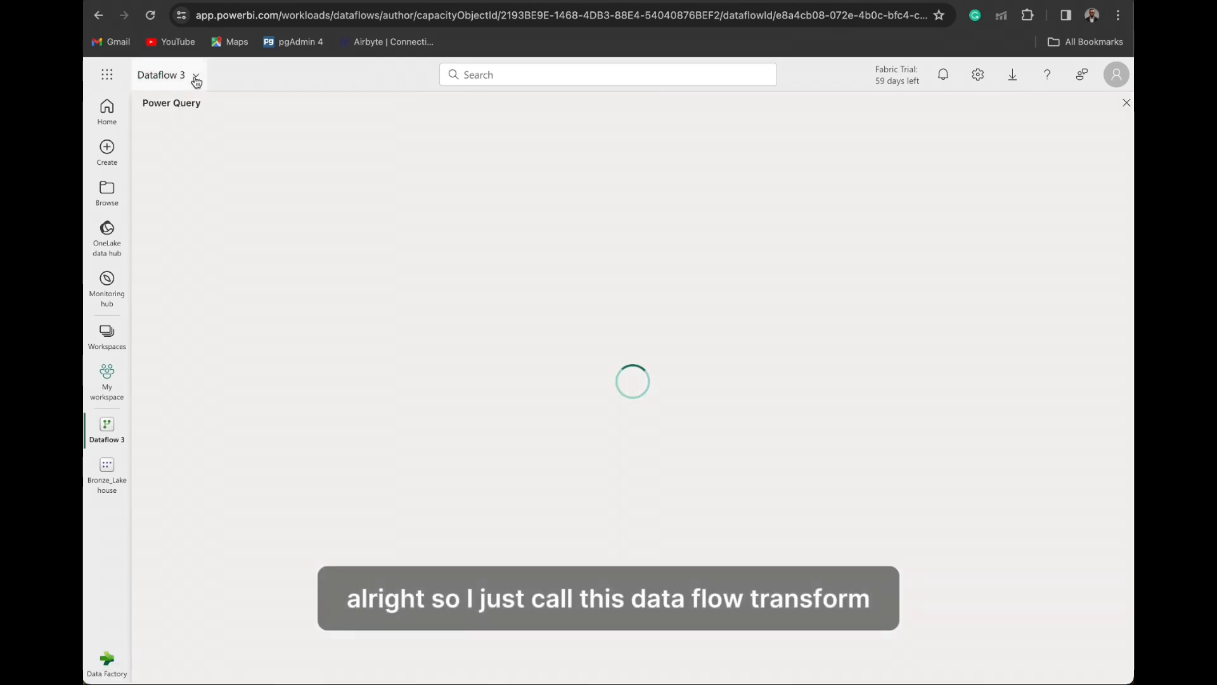
click(193, 76)
click(208, 128)
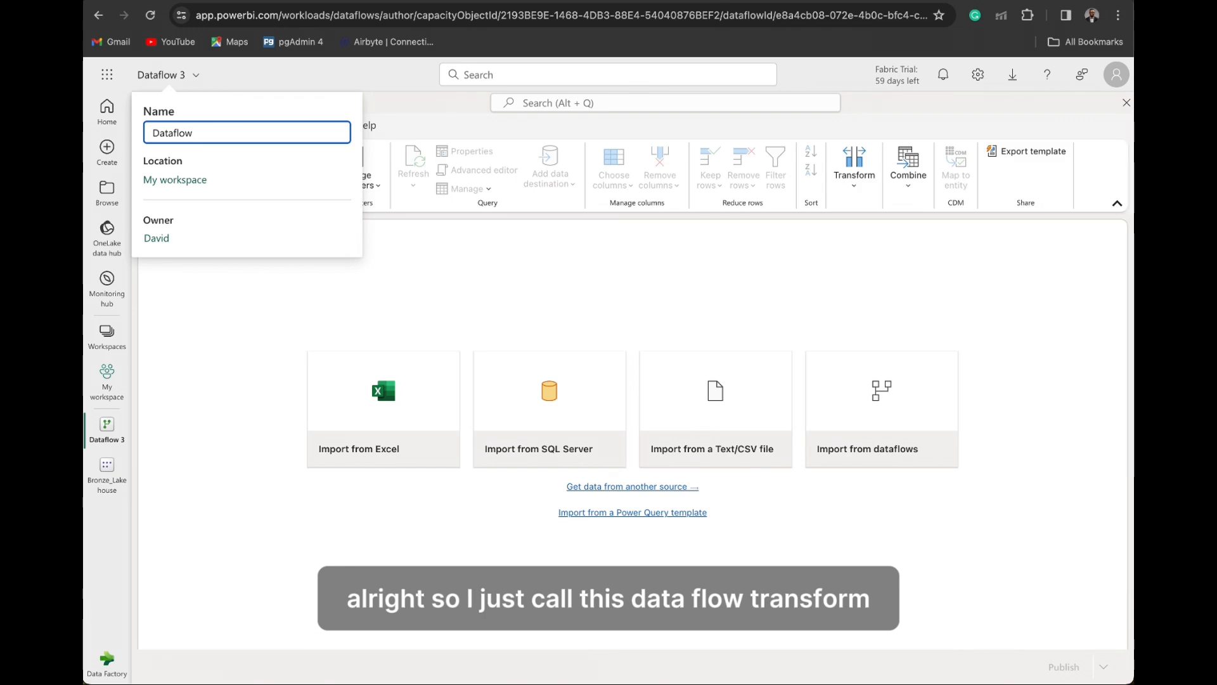
text(Transafo)
text(r)
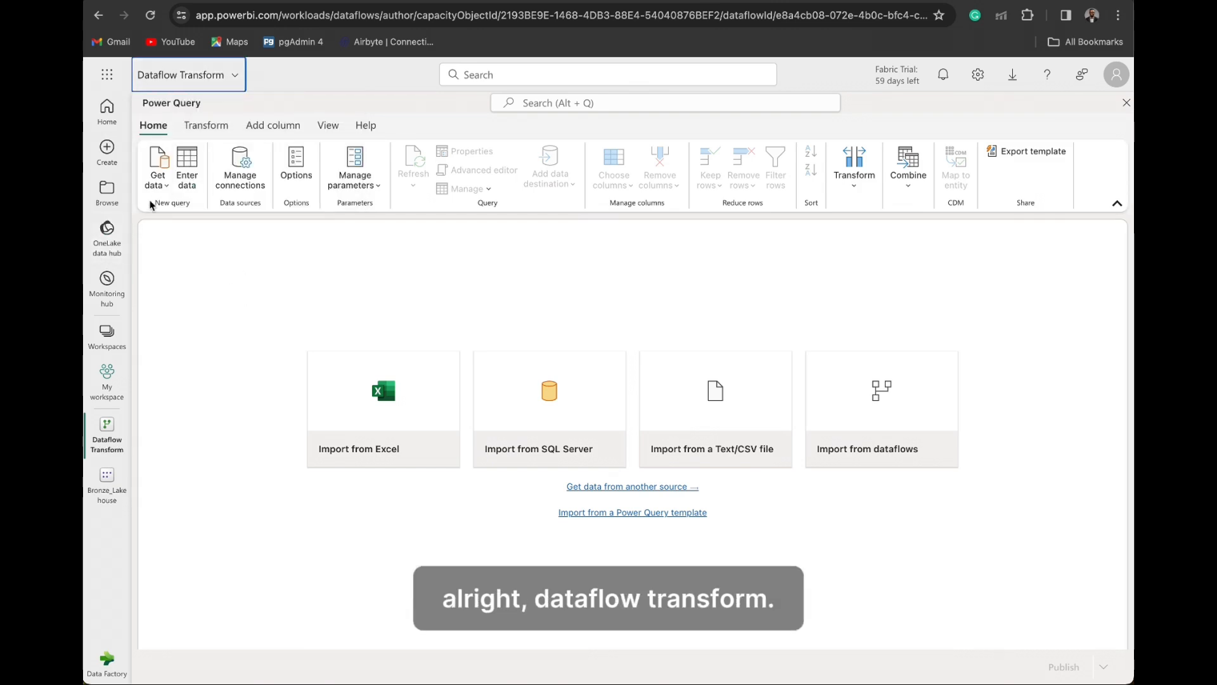
- Load the NYC_Taxi_Green_2015_01 table from Bronze_Lakehouse in My workspace into the dataflow as a lakehouse source
click(164, 184)
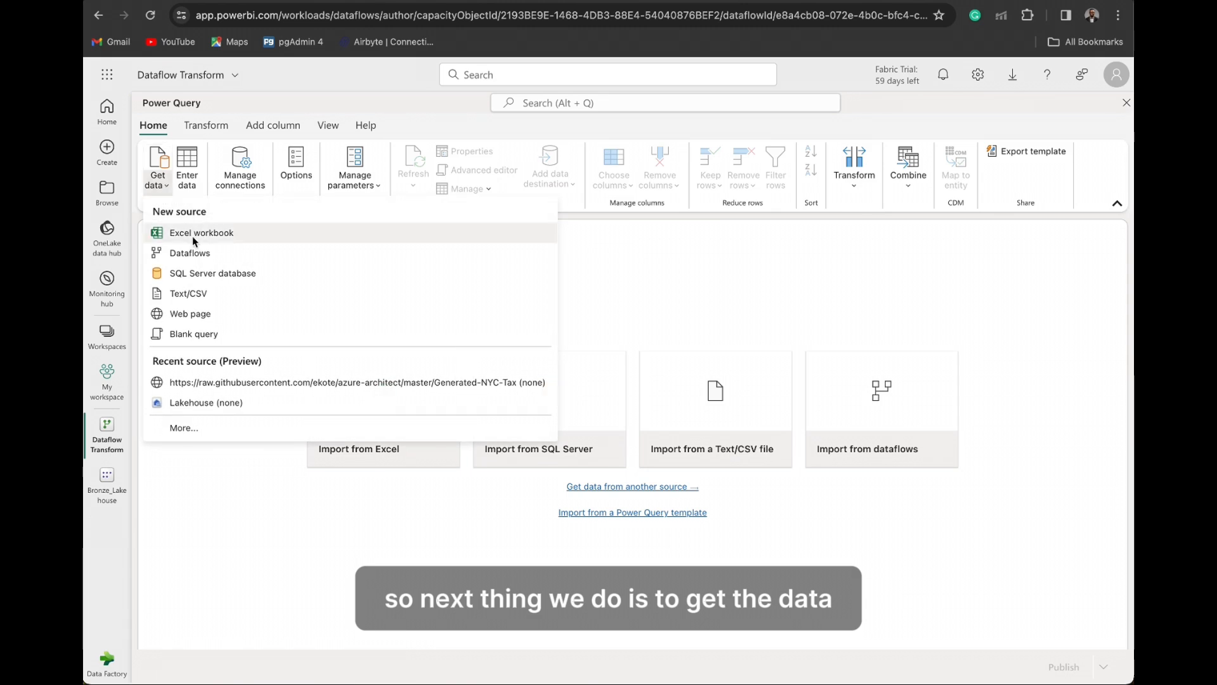
click(203, 403)
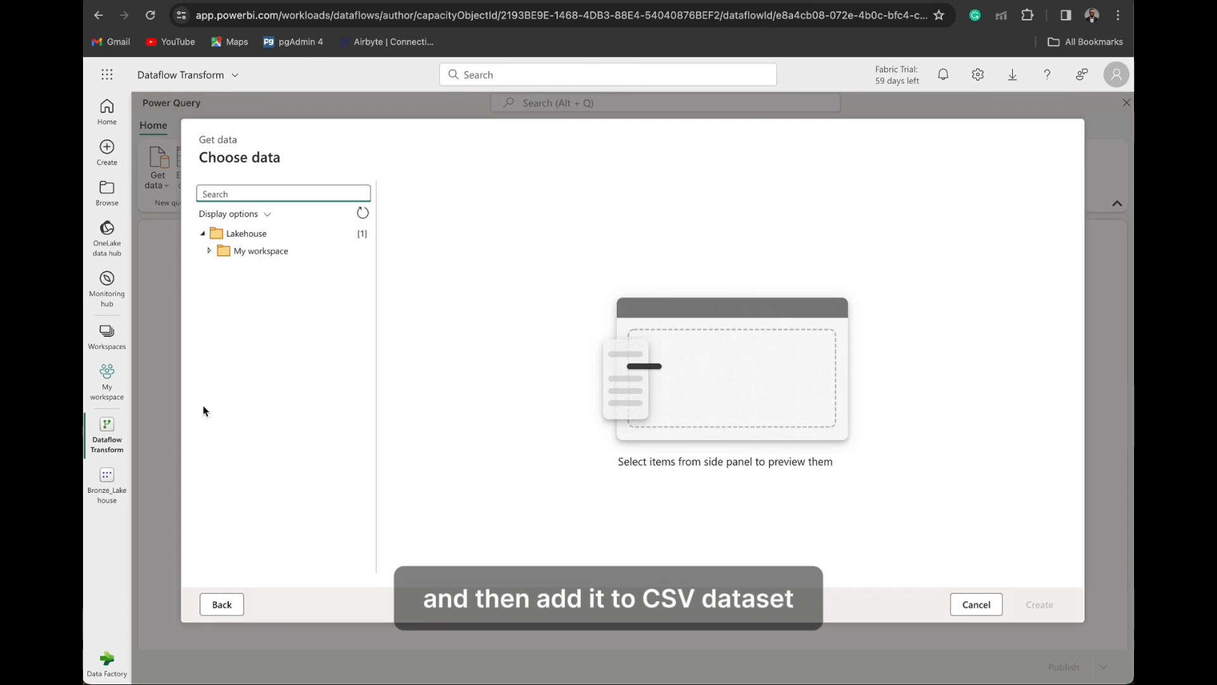
click(208, 249)
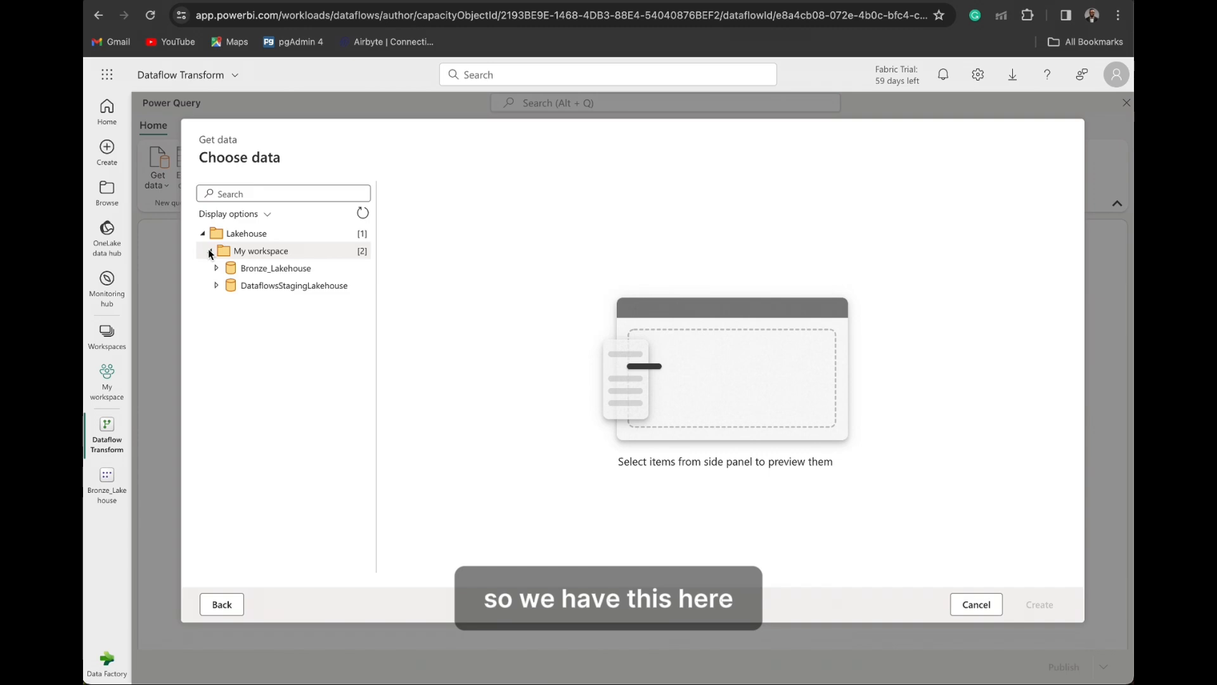
click(217, 270)
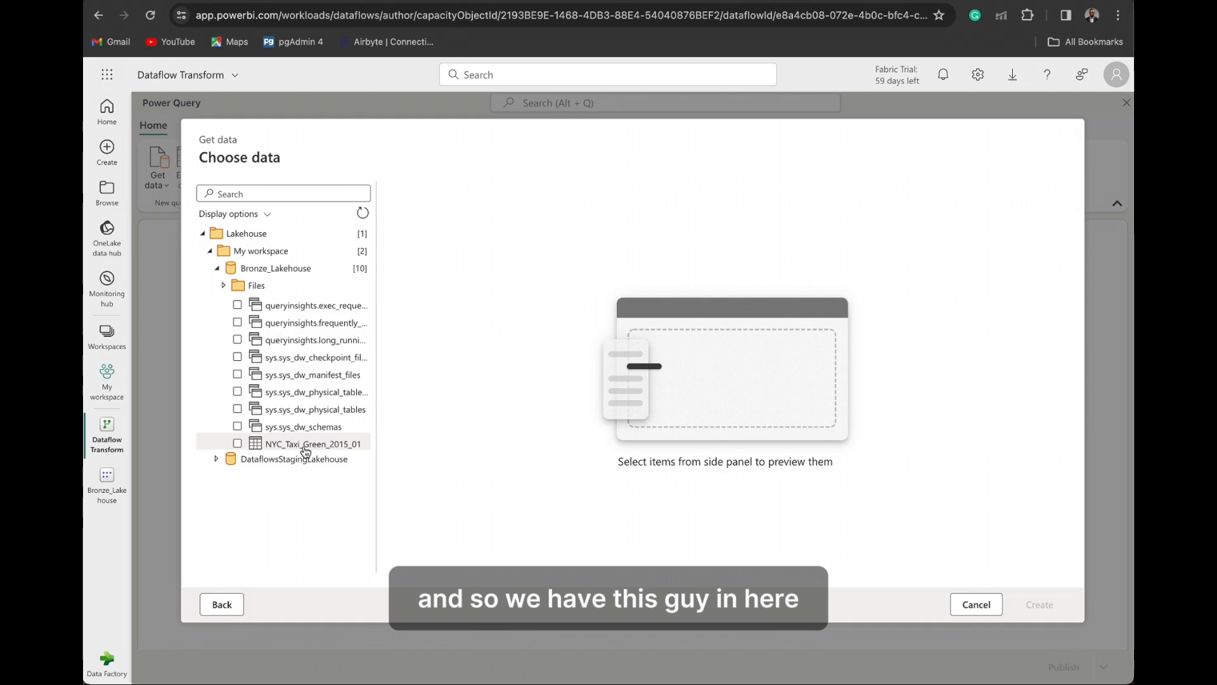
click(309, 444)
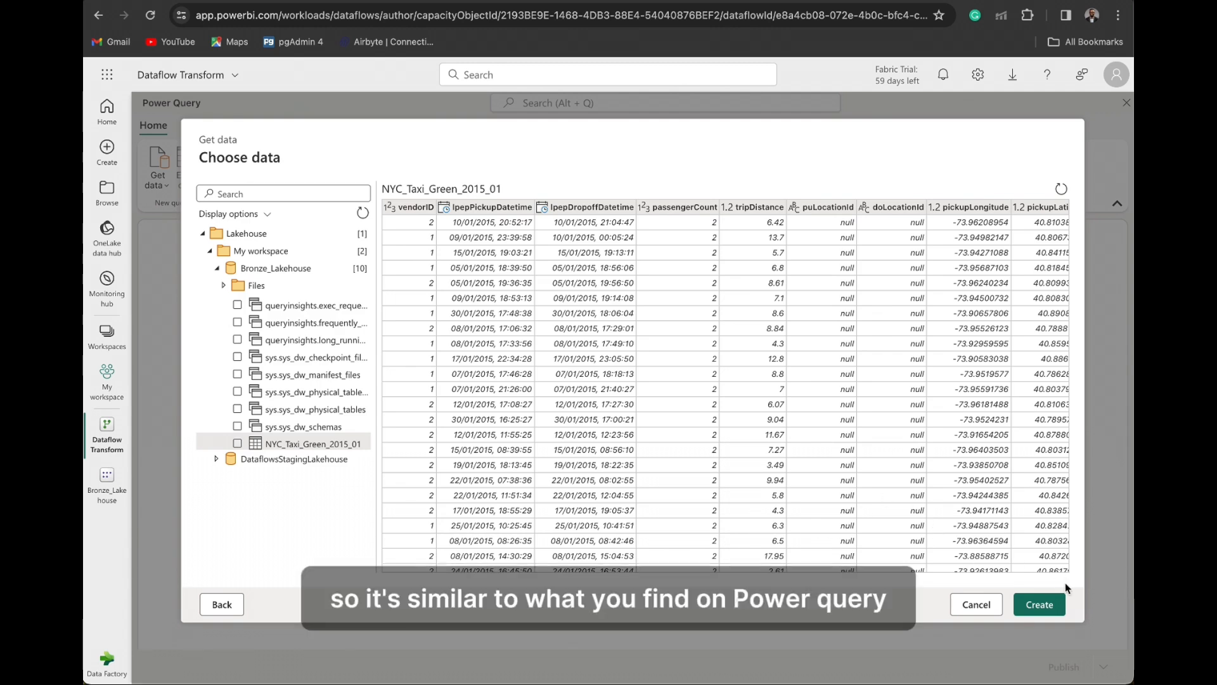
click(1046, 612)
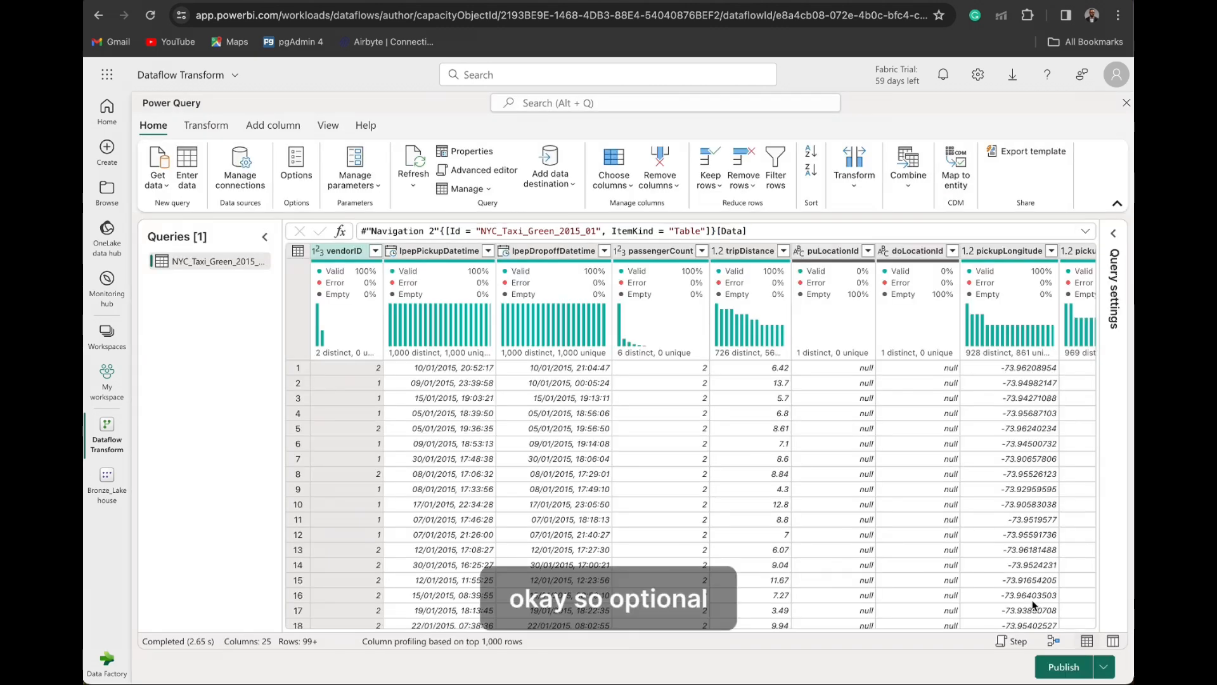
- Check the column profile settings in the general dataflow options
click(296, 166)
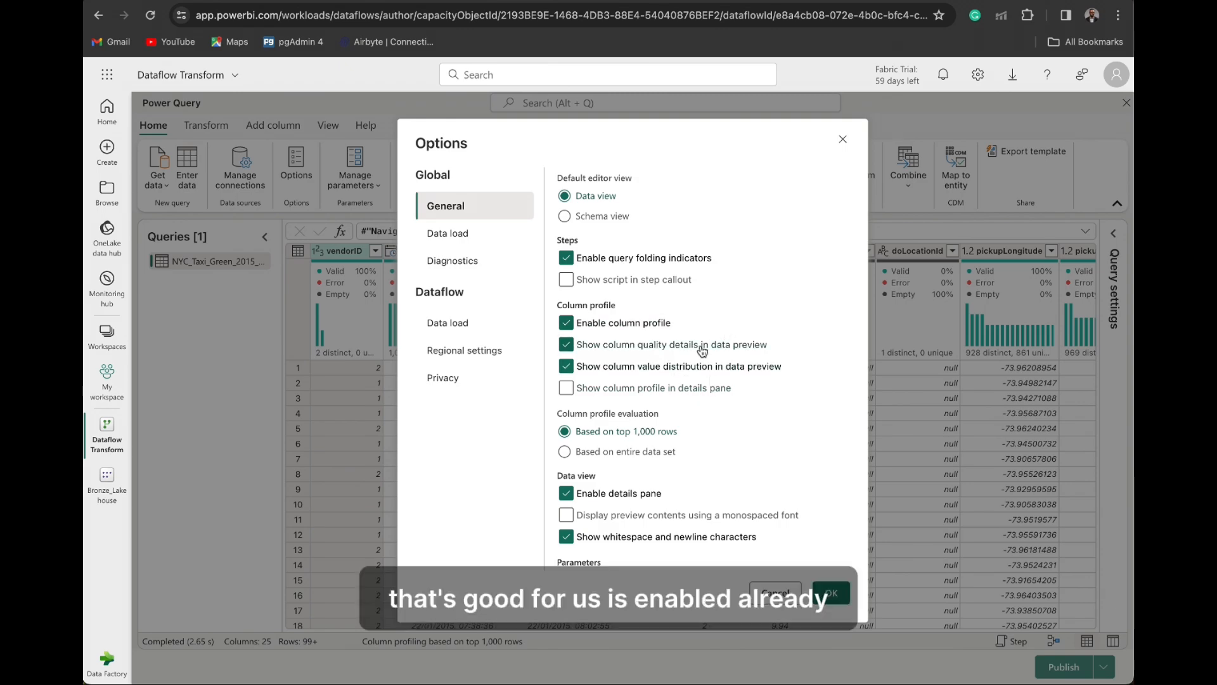
click(828, 598)
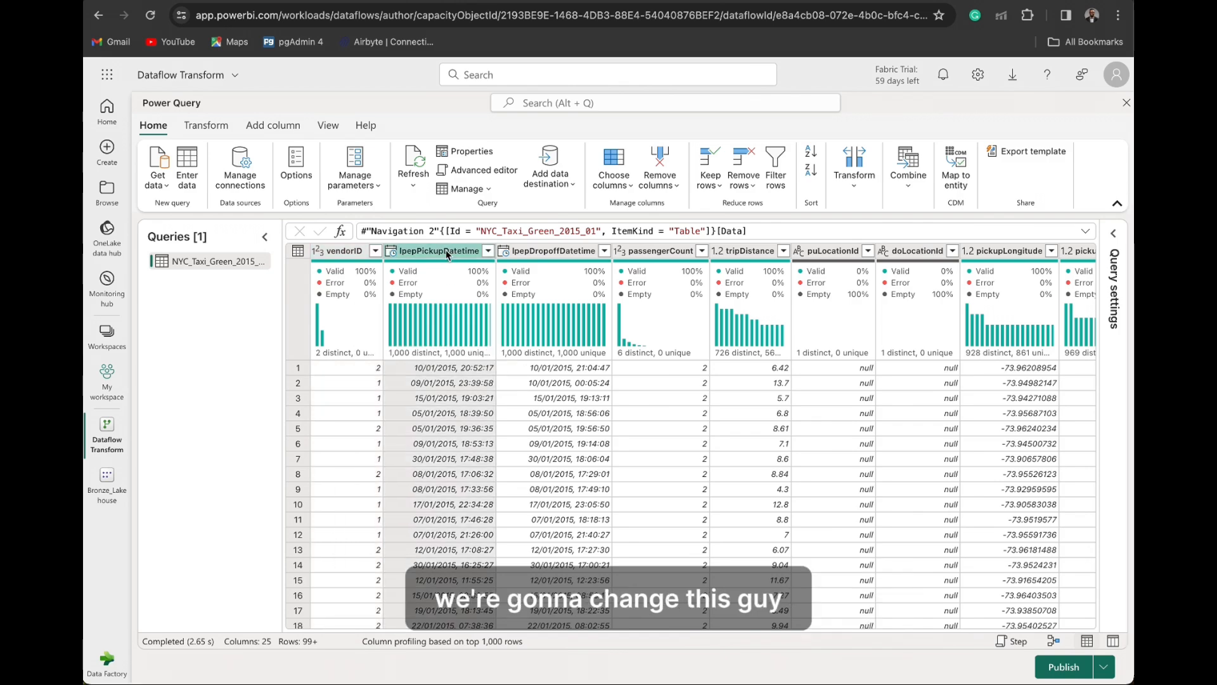
- Change the data type of the lpepPickupDatetime column to Date and show the query's applied steps
click(392, 252)
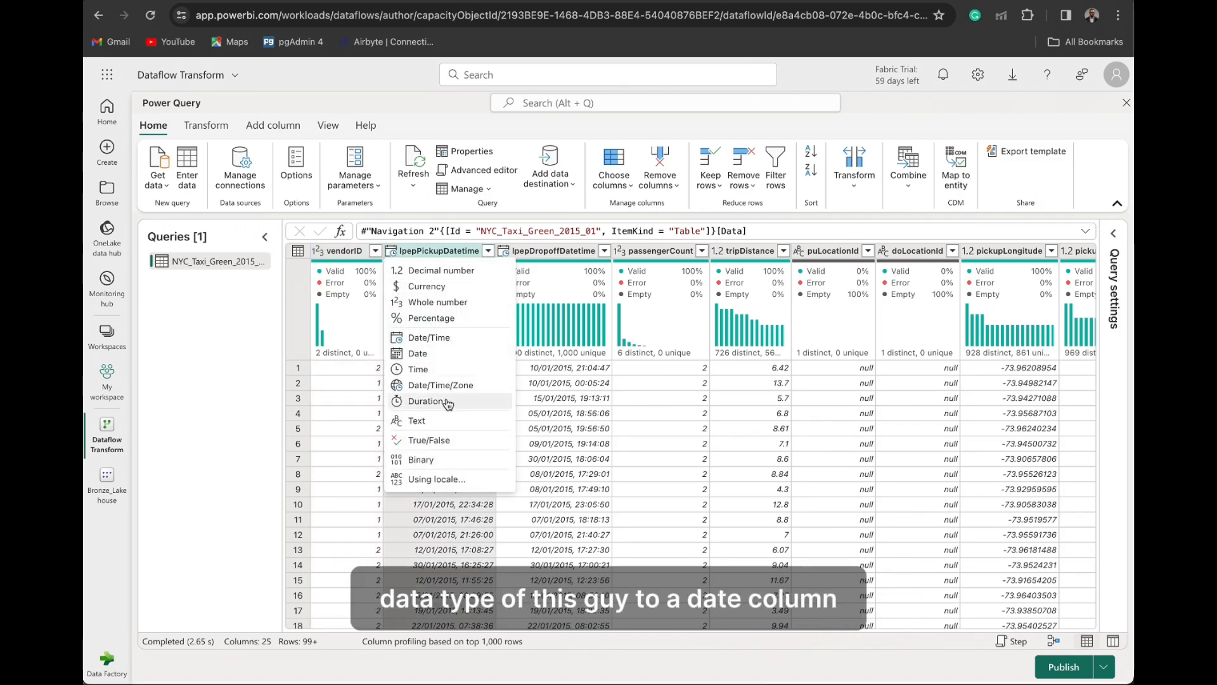
click(437, 355)
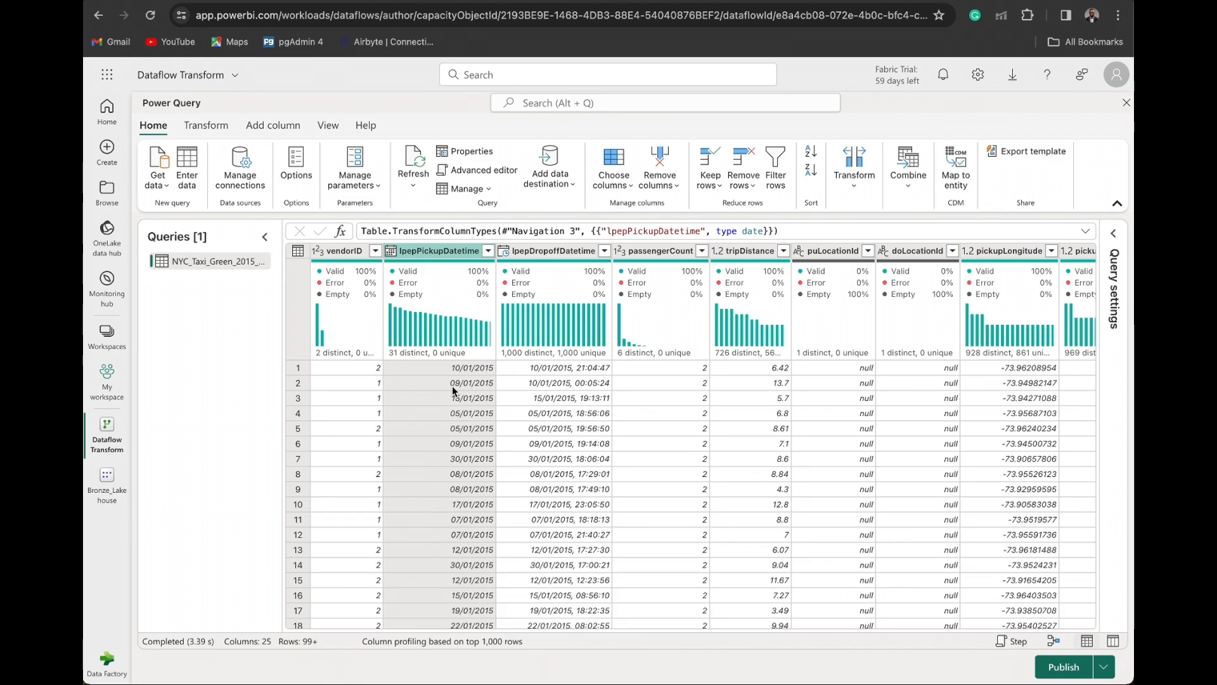
click(1114, 233)
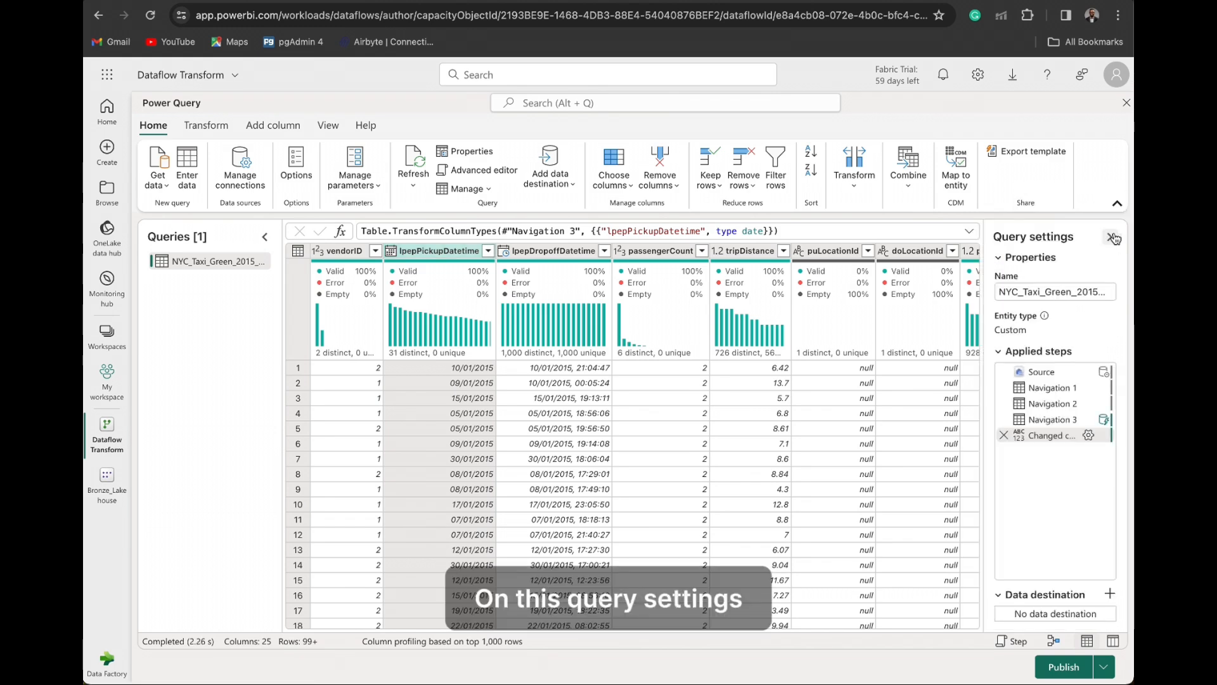
mouse_move(1045, 393)
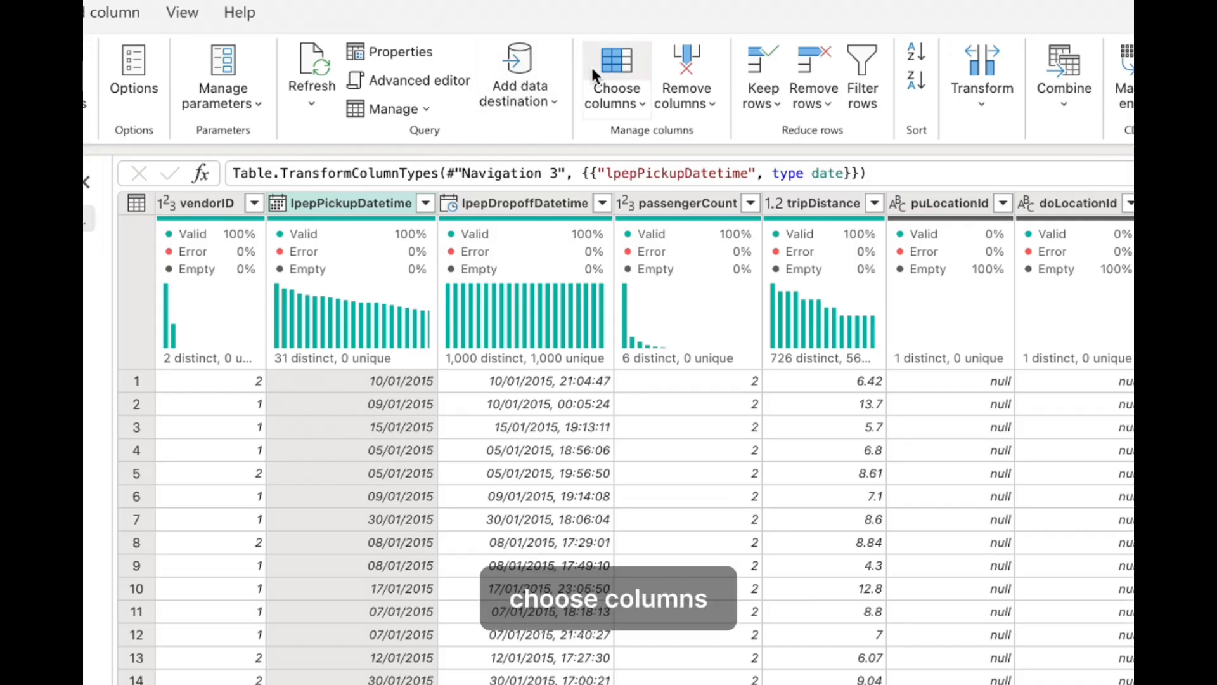
- Keep all columns except lpepDropoffDatetime, puLocationId, doLocationId, pickupLatitude and dropoffLongitude
click(597, 161)
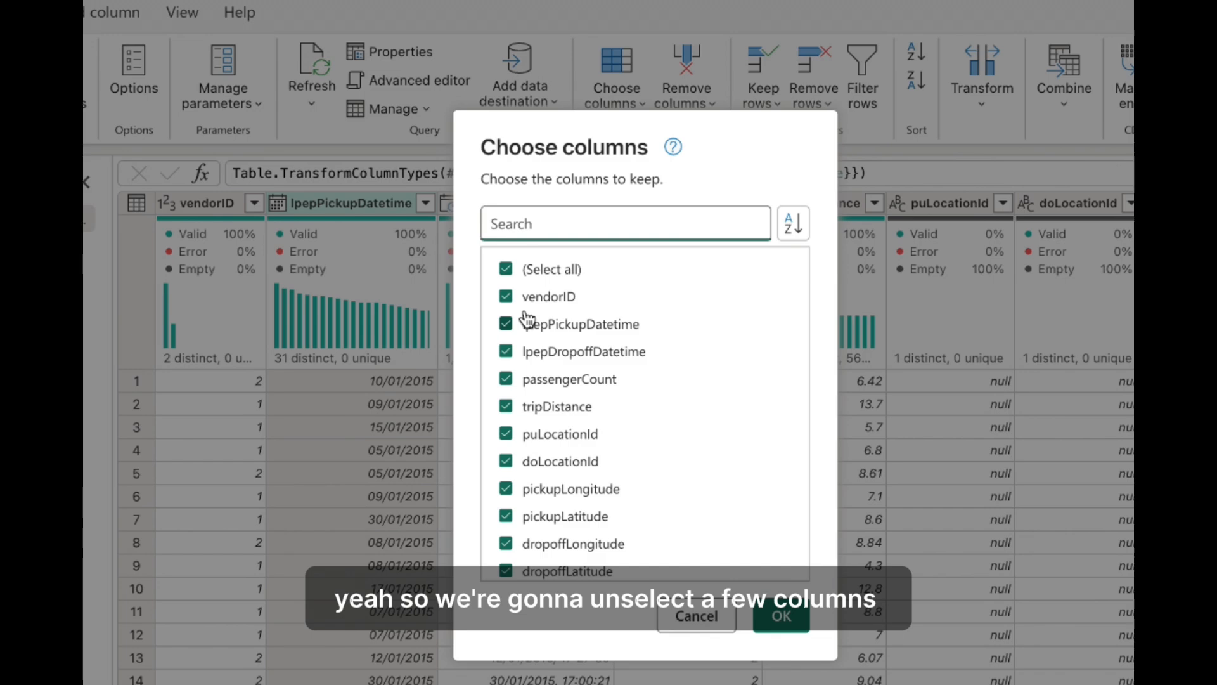
click(507, 352)
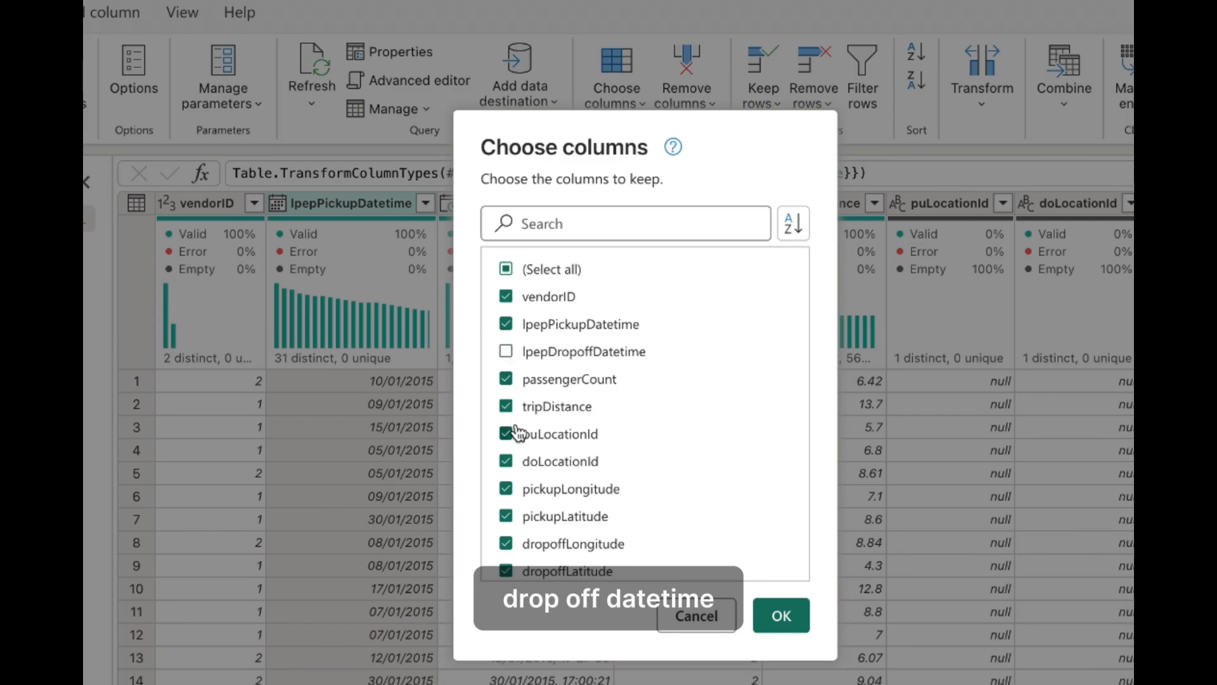
scroll(527, 485, down, 1)
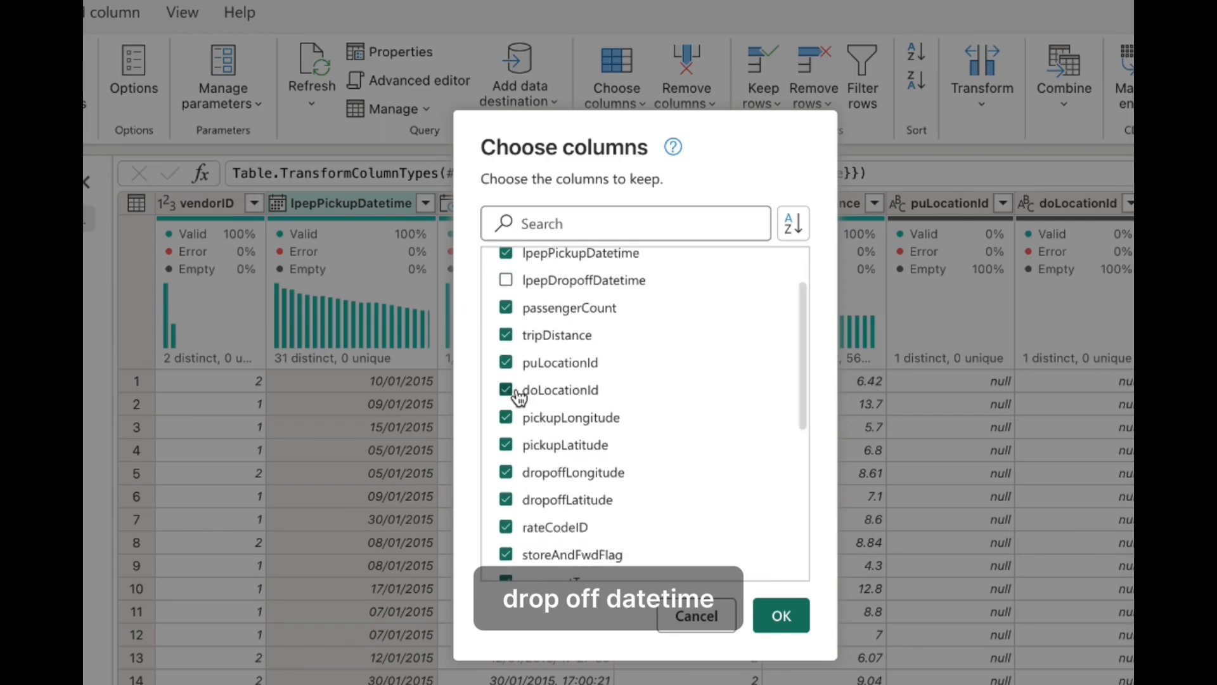
click(506, 366)
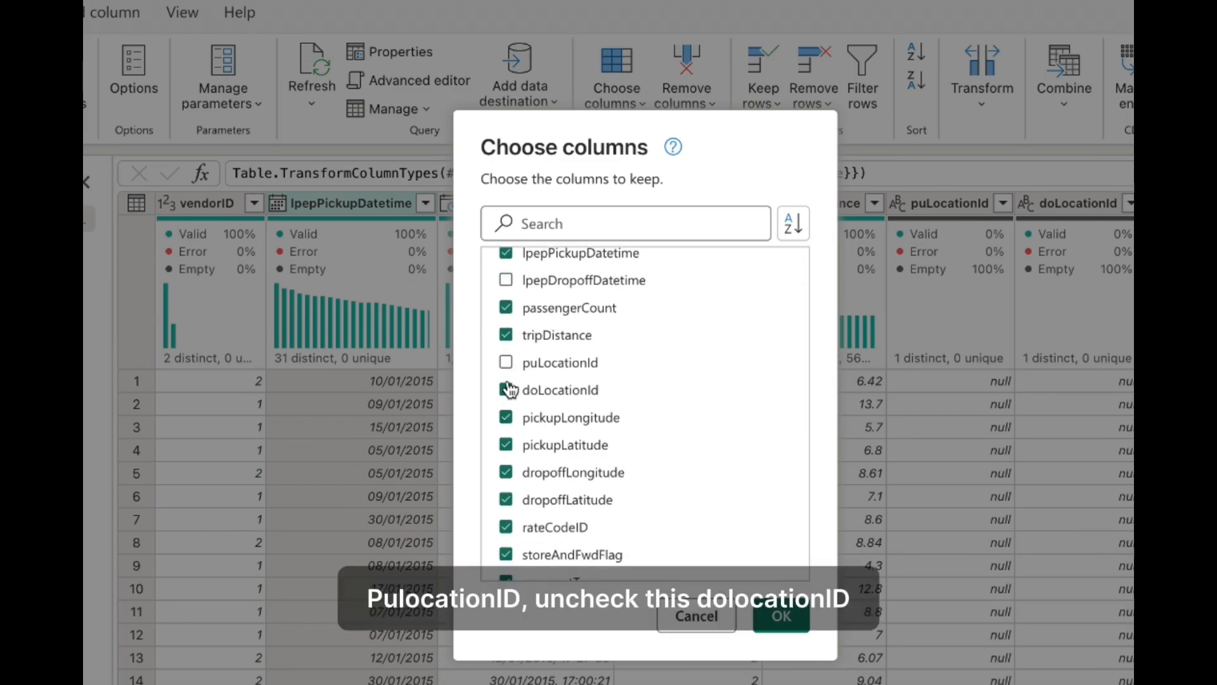
click(506, 392)
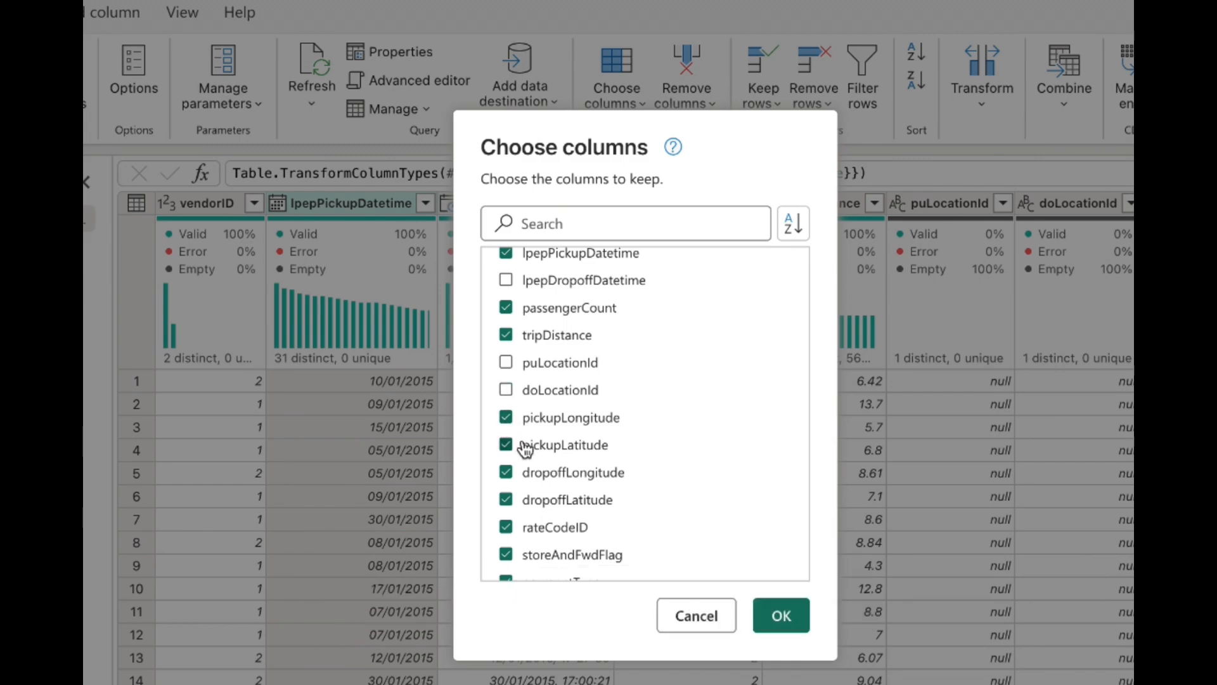
scroll(523, 450, down, 1)
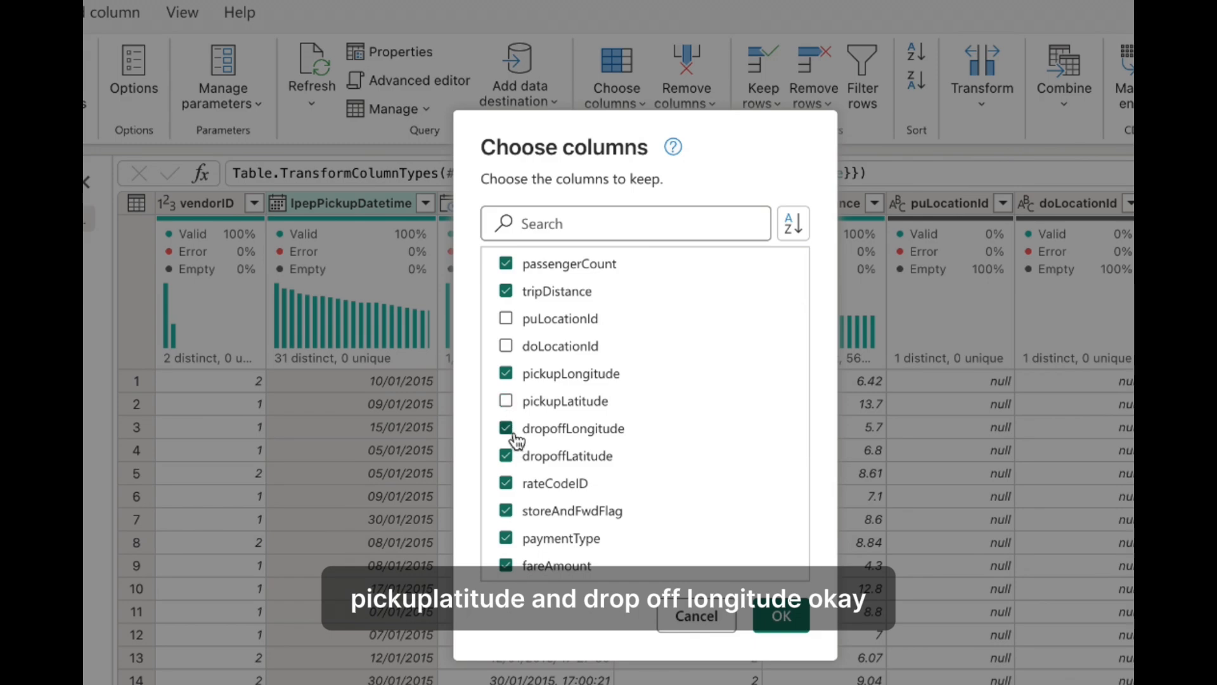
click(778, 616)
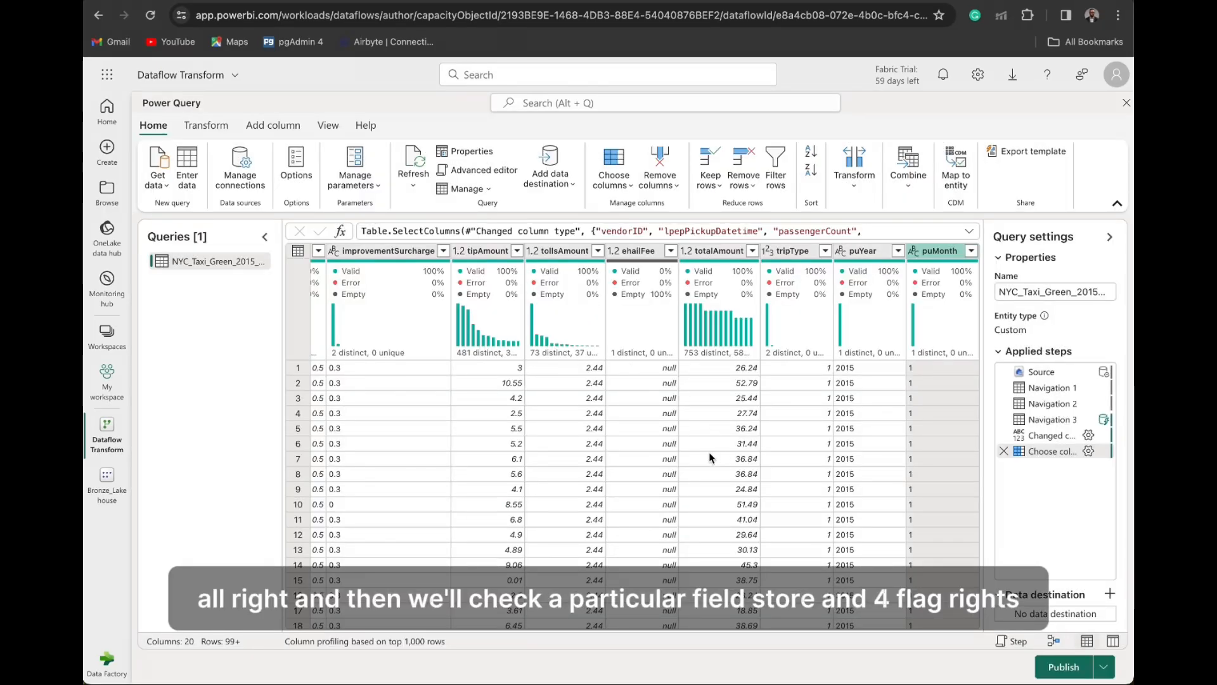
- Sort the table by the storeAndFwdFlag column in descending order
click(613, 492)
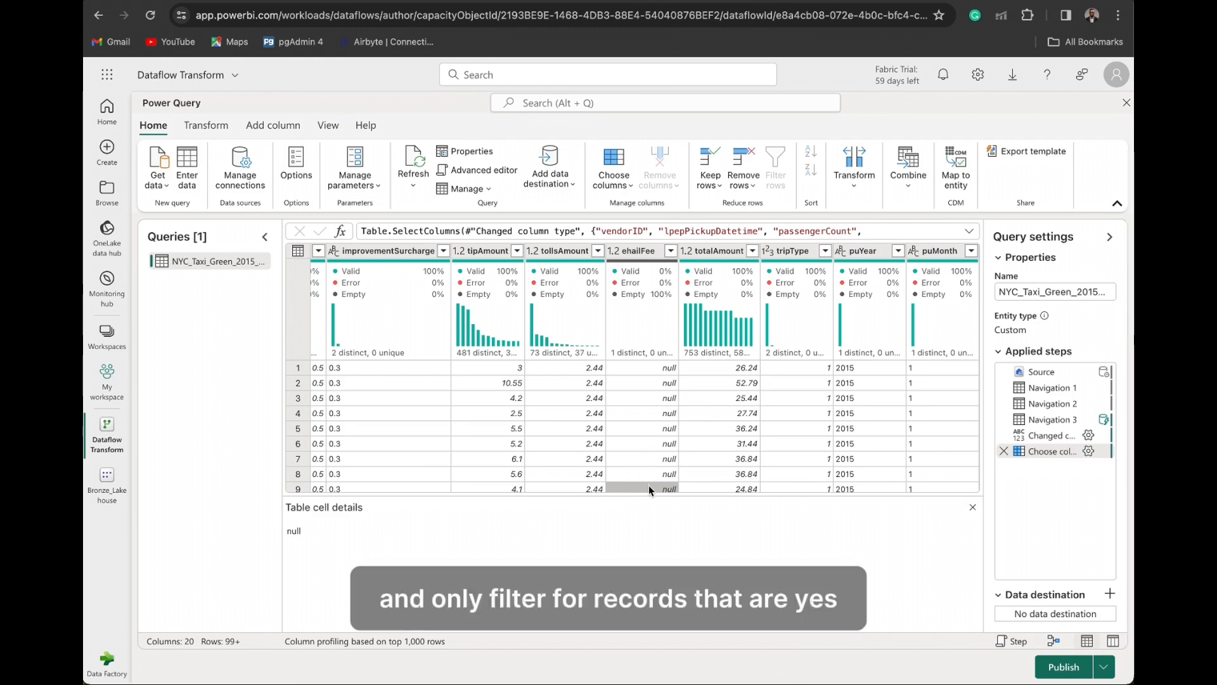
click(658, 443)
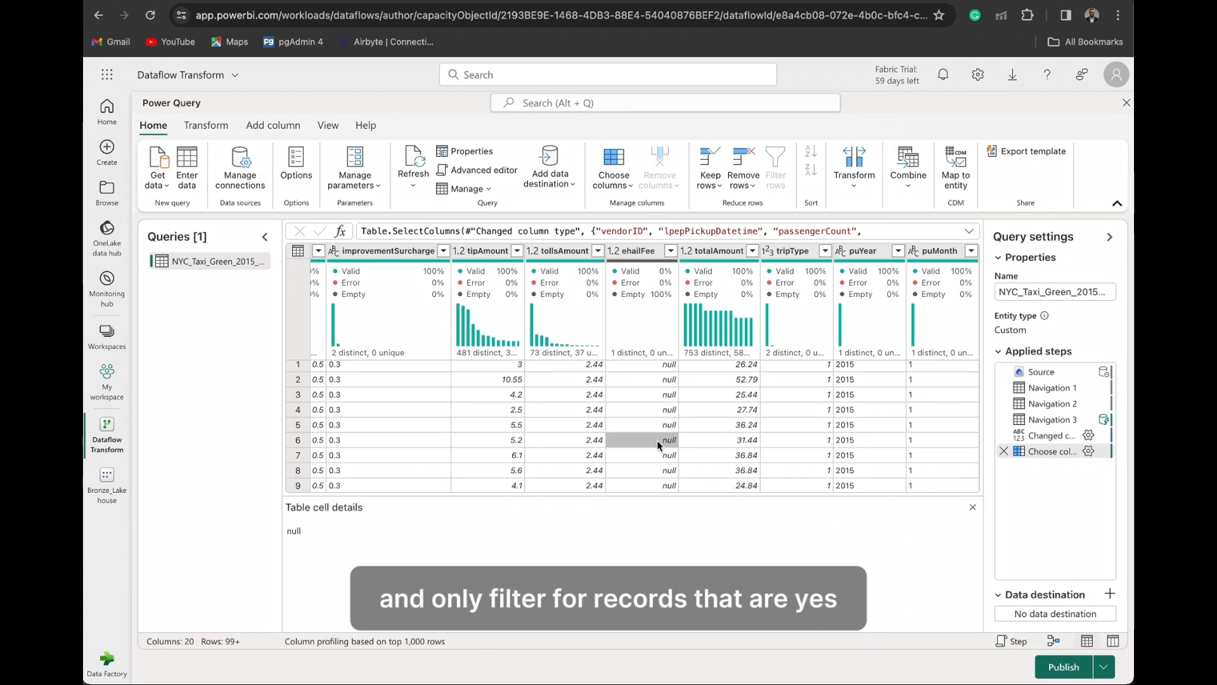
scroll(657, 440, left, 3)
scroll(657, 440, left, 5)
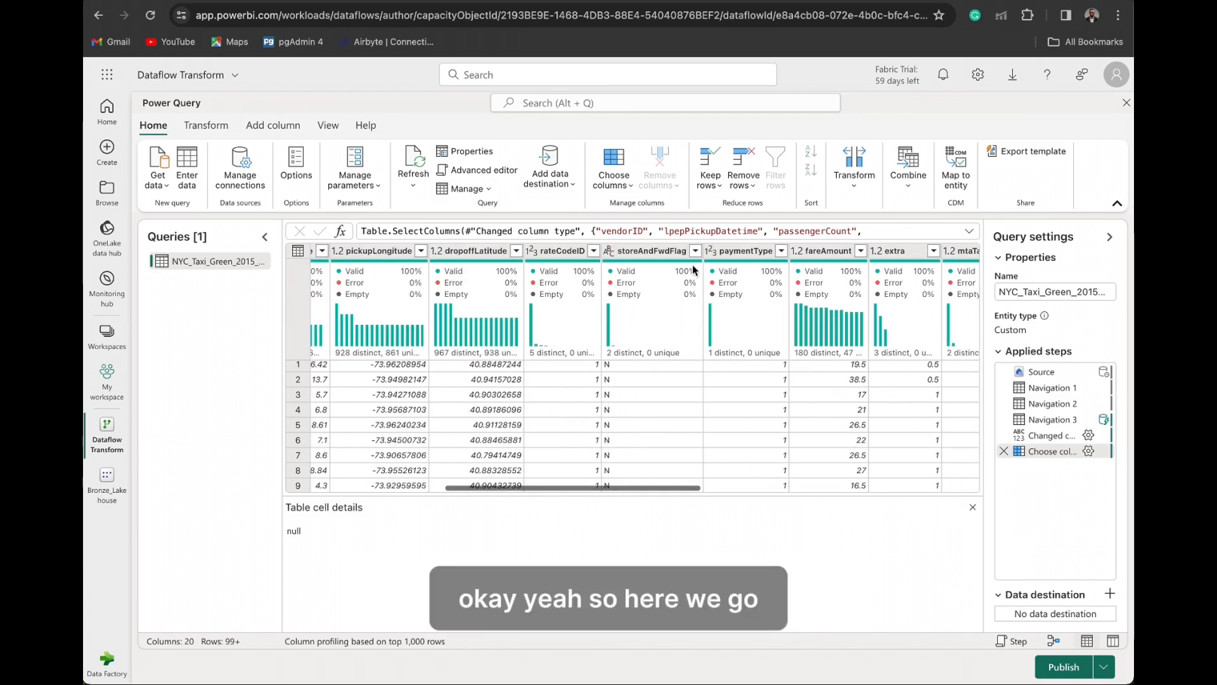
click(652, 252)
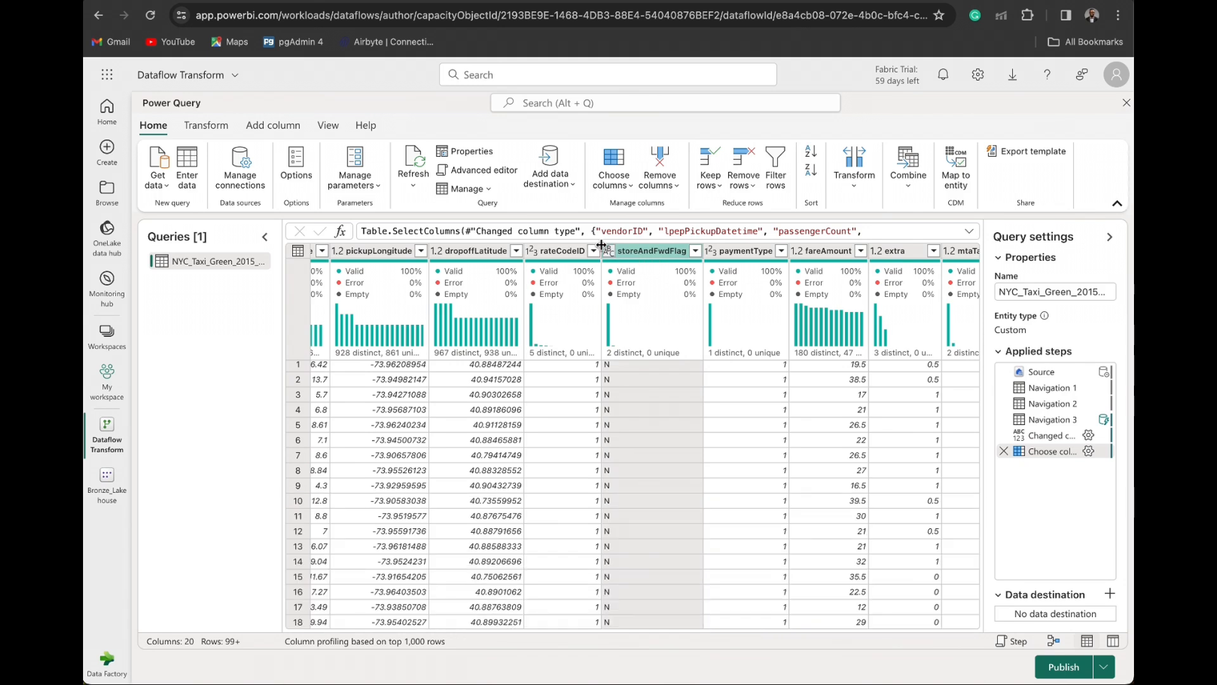
click(695, 255)
click(623, 364)
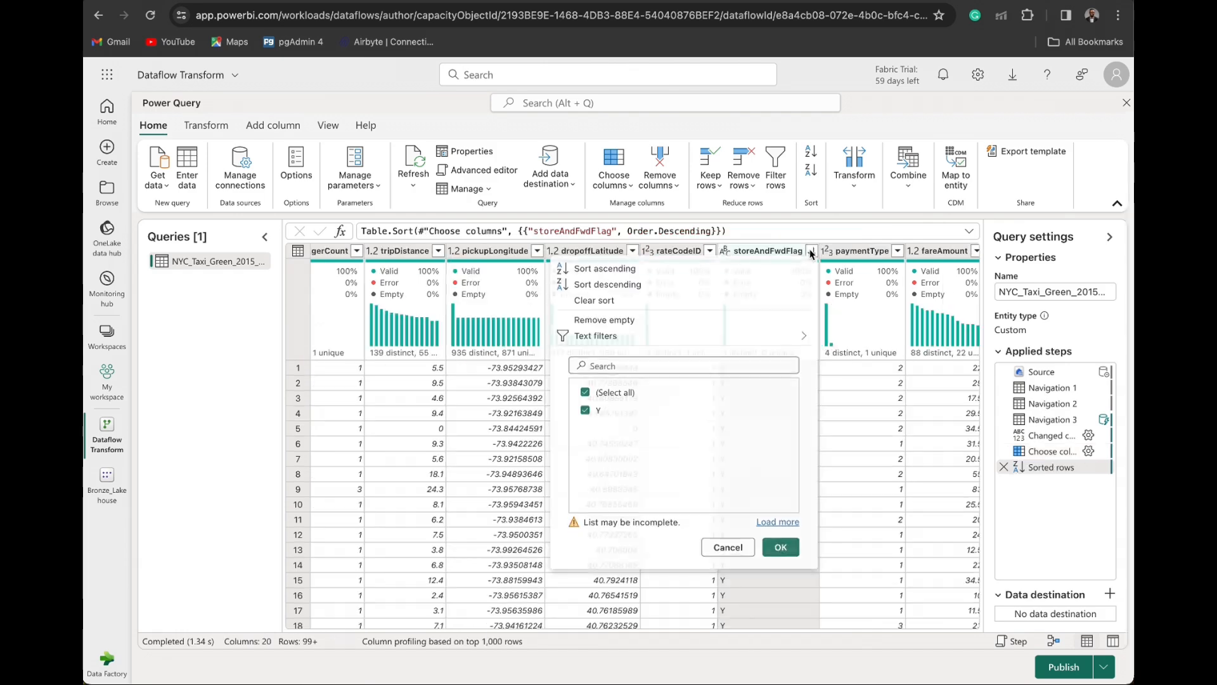
- Load the complete value list of the storeAndFwdFlag column and filter it to keep only Y
click(791, 529)
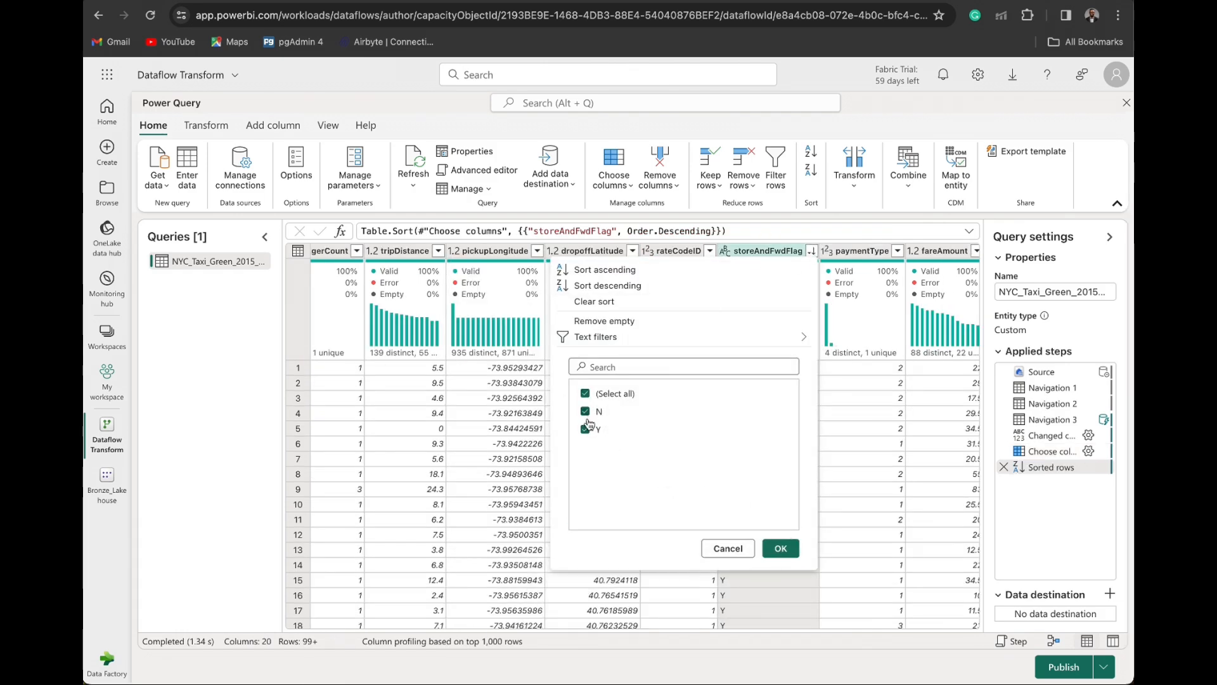
click(586, 394)
click(585, 429)
click(780, 549)
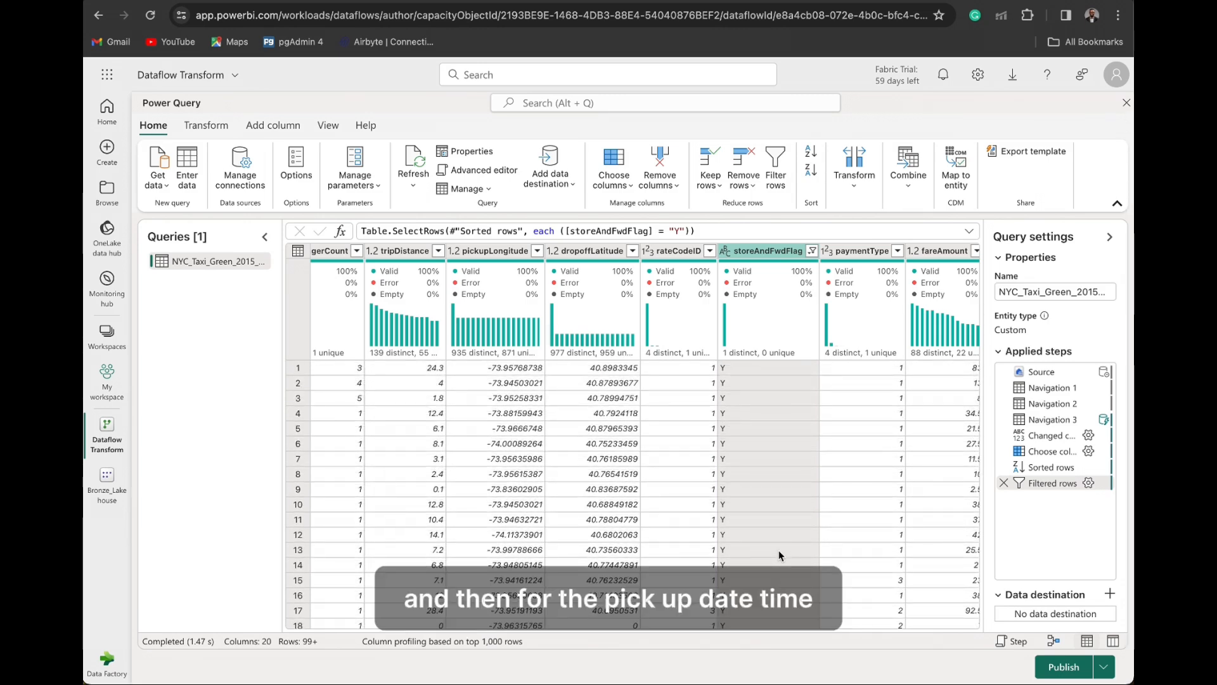
- Start a date range filter on the lpepPickupDatetime column with after-or-equal and before-or-equal conditions
scroll(621, 452, left, 2)
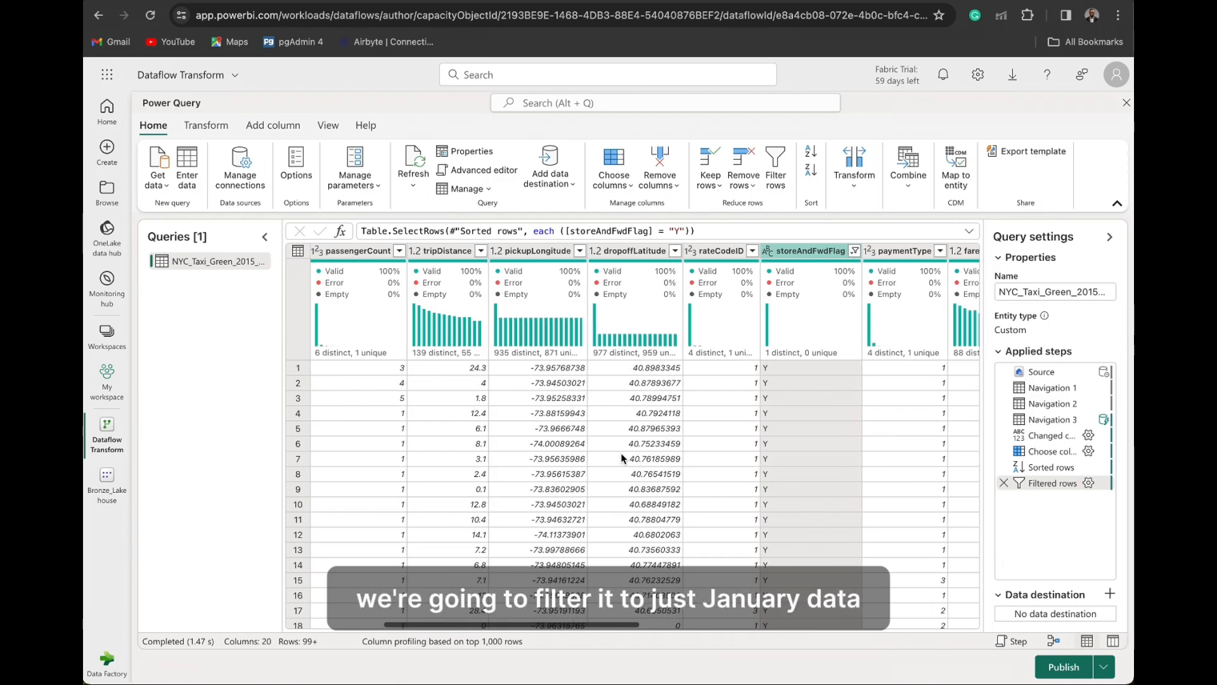
scroll(621, 452, left, 3)
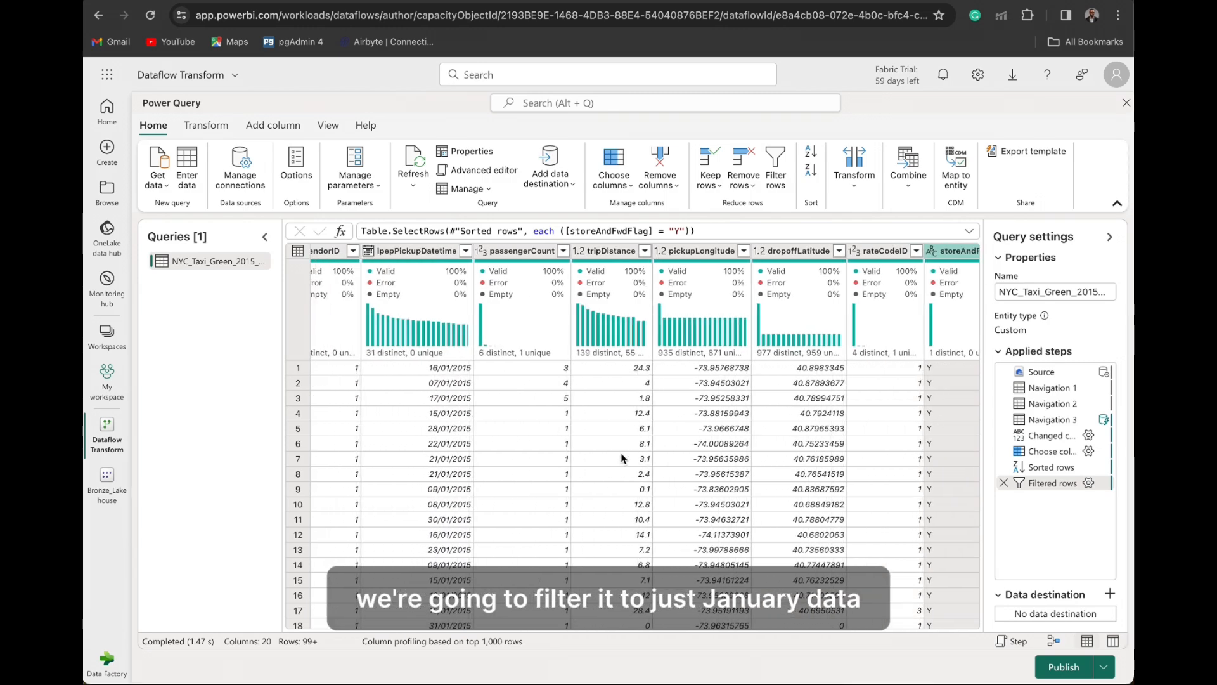
scroll(491, 415, left, 1)
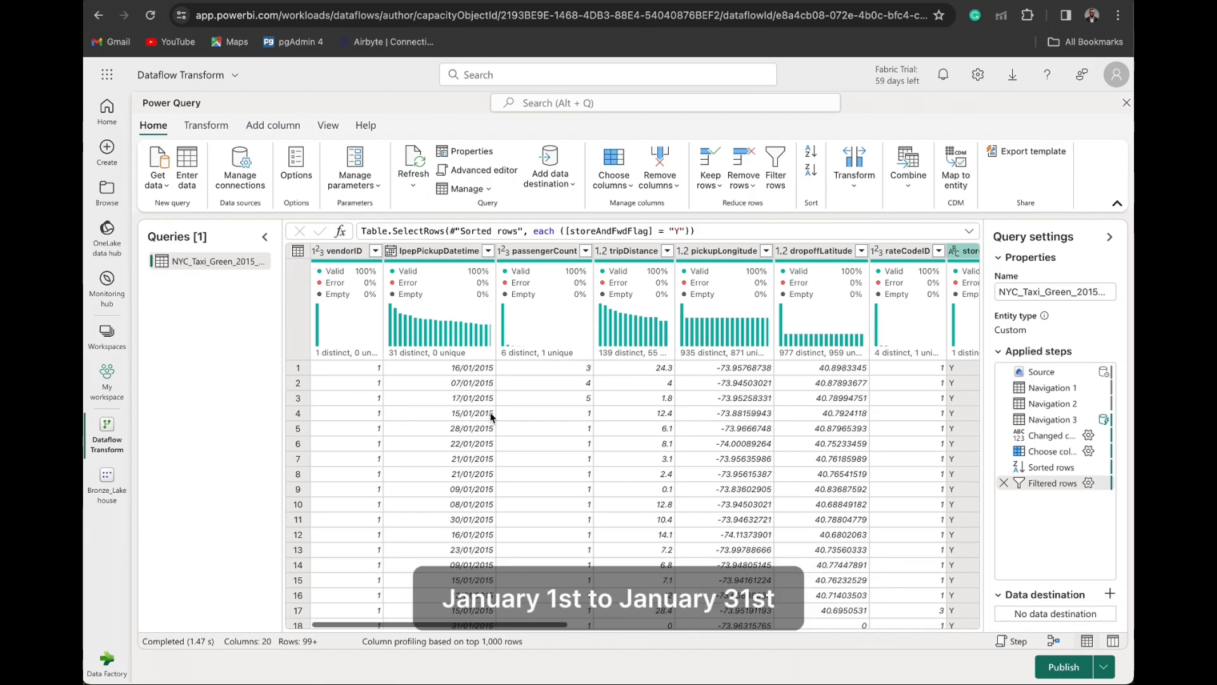
mouse_move(465, 289)
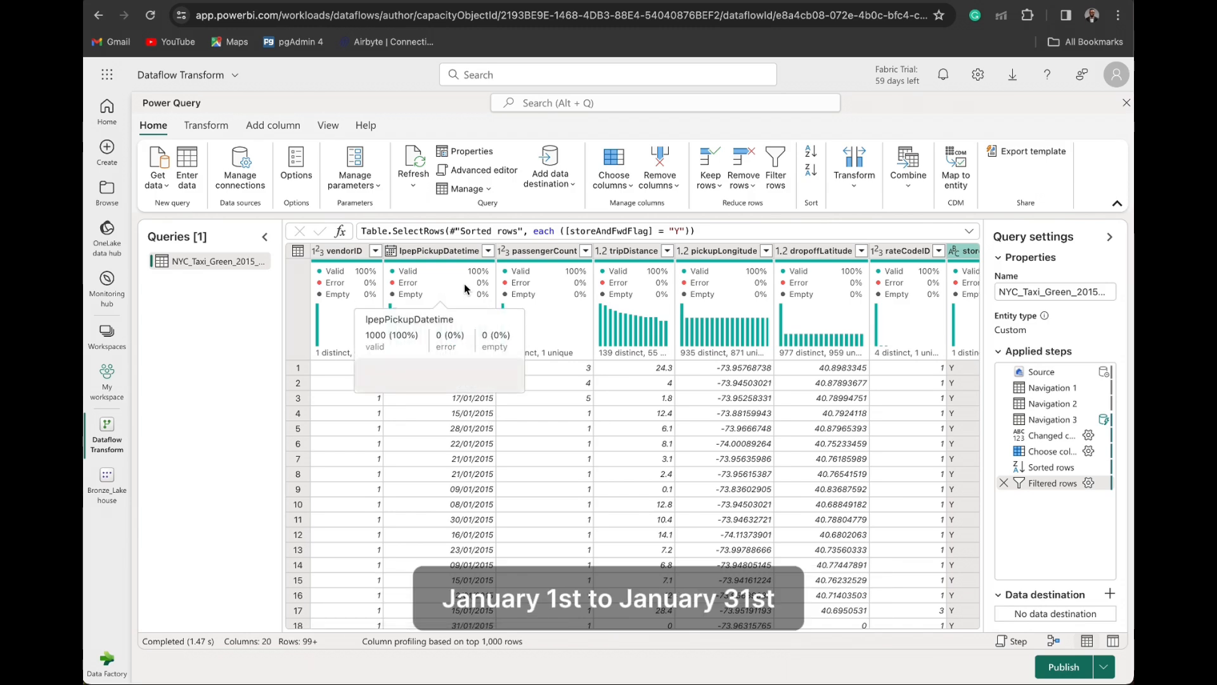
click(489, 250)
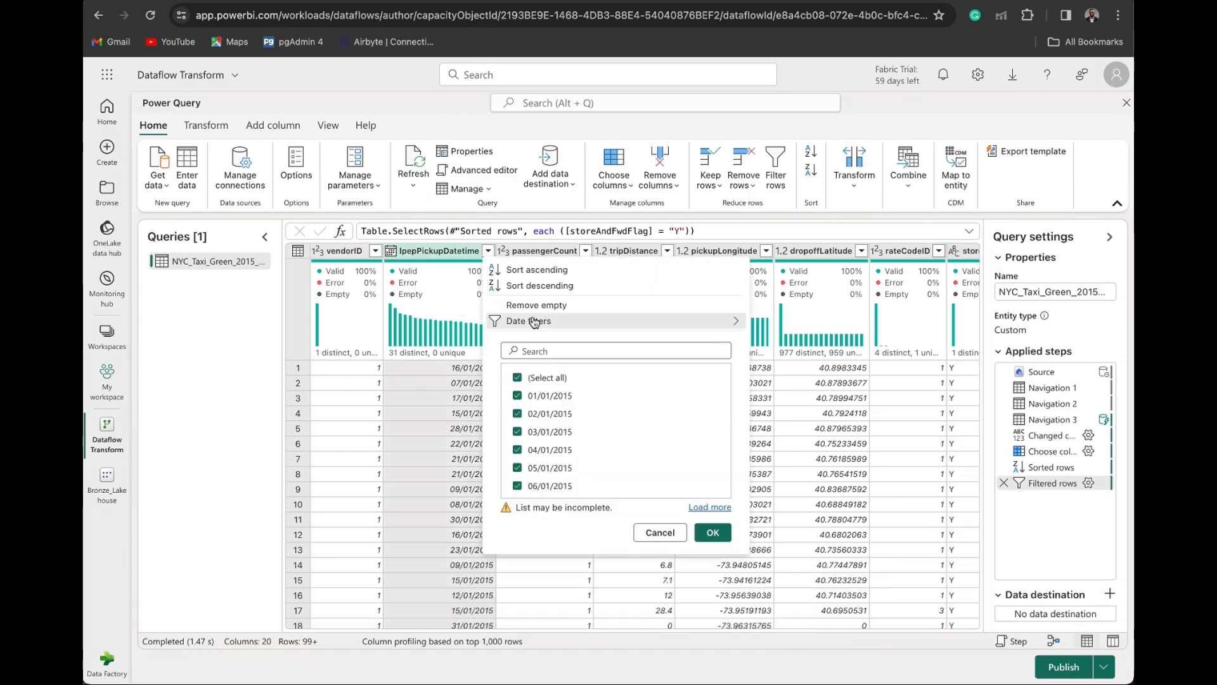
mouse_move(535, 320)
click(777, 378)
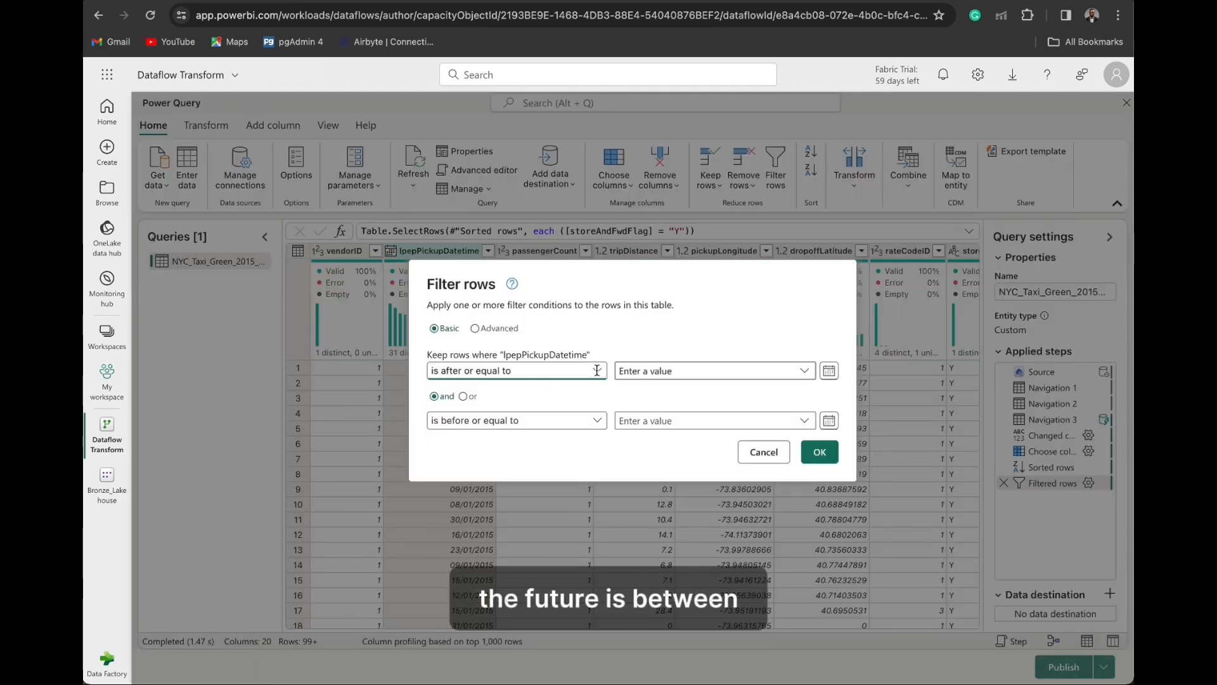
- Set the start date of the pickup date filter to 01/01/2015
click(637, 371)
click(828, 370)
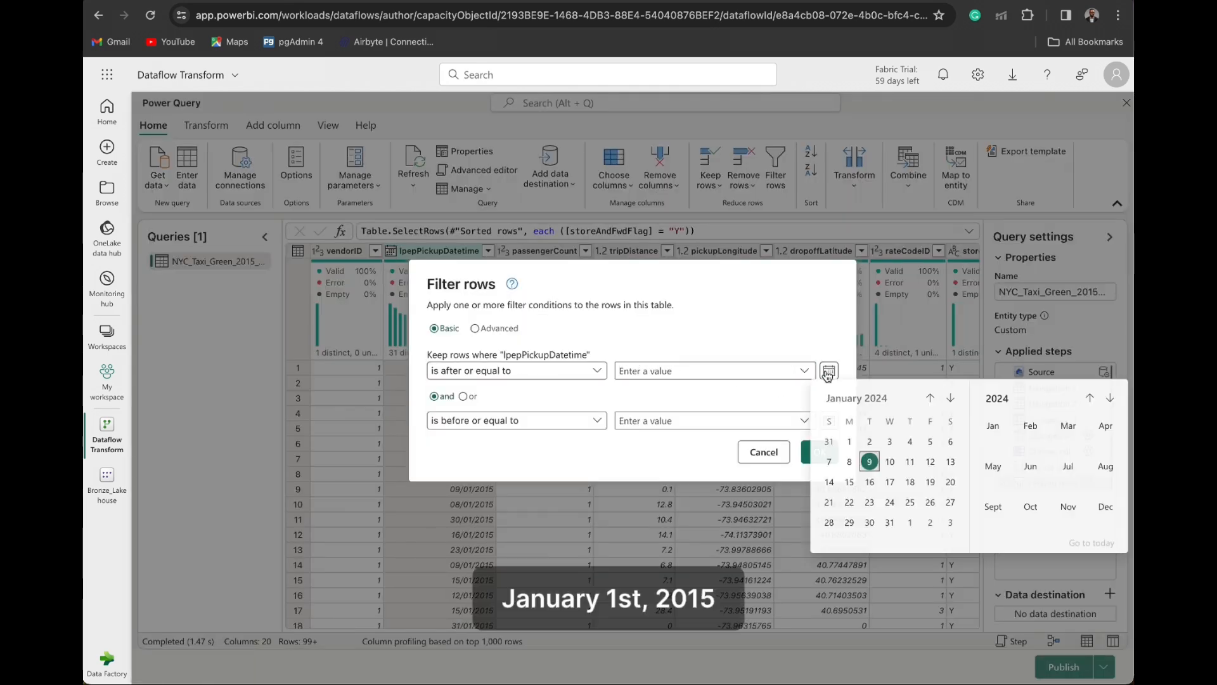
click(1089, 399)
click(1089, 398)
click(1089, 398)
click(1090, 399)
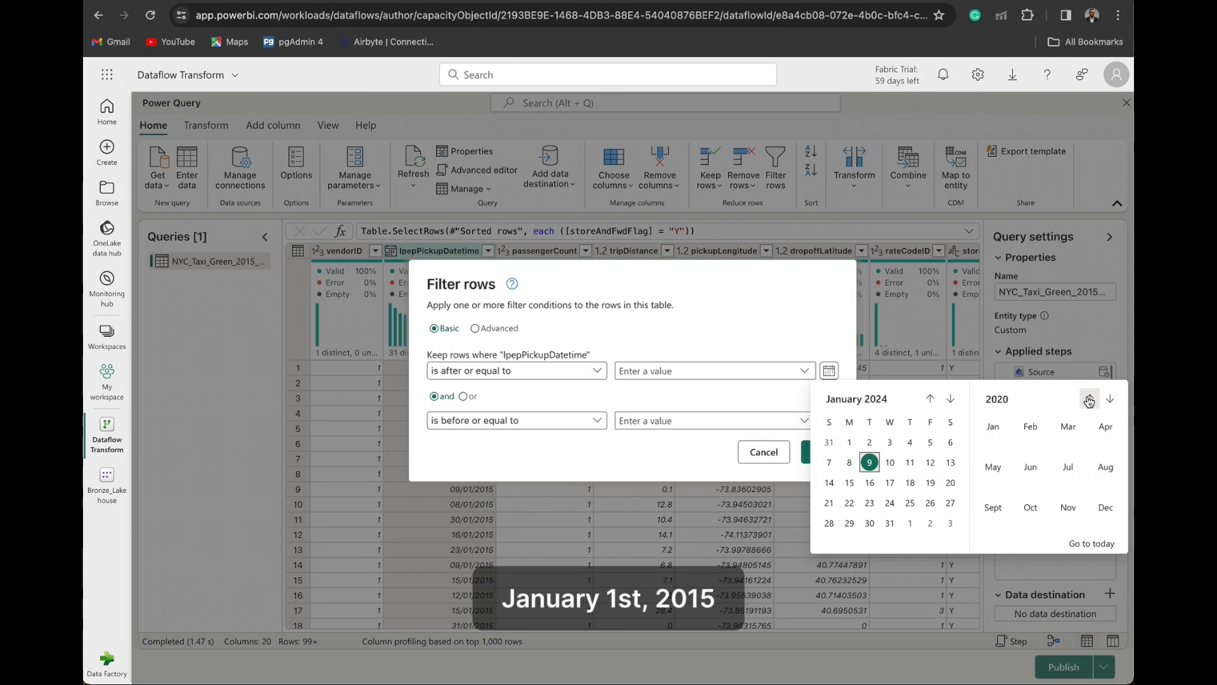
click(1090, 399)
click(1089, 399)
click(1089, 398)
click(1090, 399)
click(1089, 398)
click(993, 423)
click(911, 442)
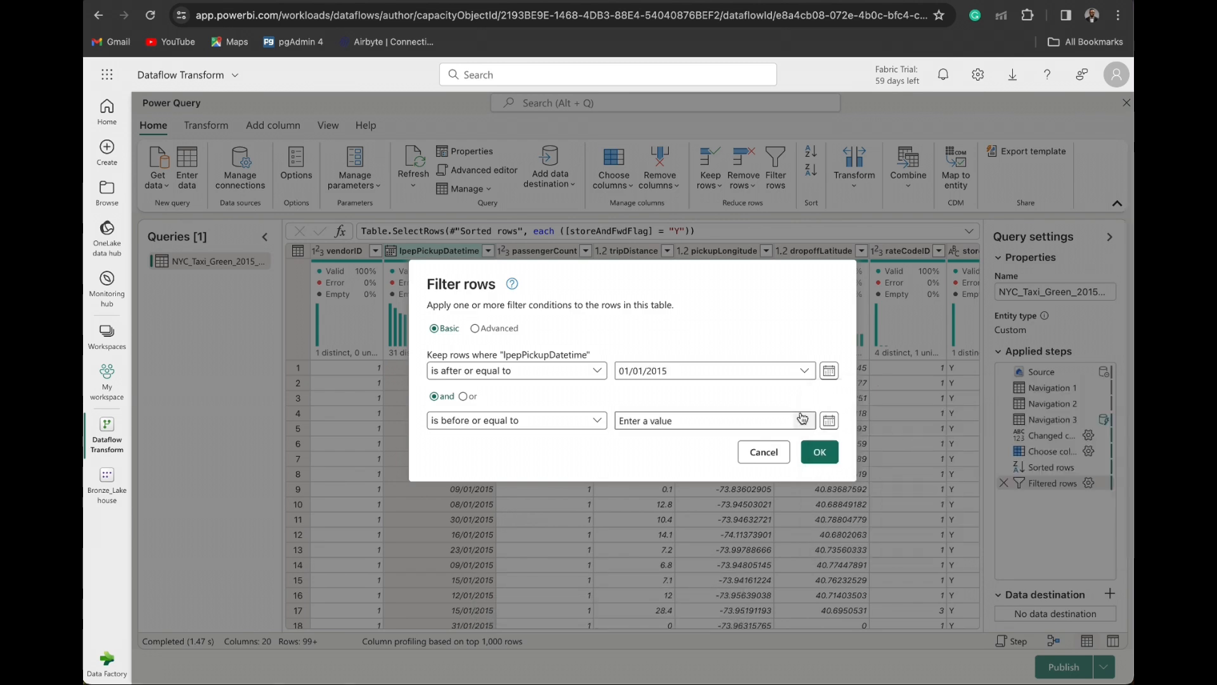
- Set the end date of the pickup date filter to 31/01/2015 and apply the filter
click(829, 421)
click(1089, 448)
click(1089, 448)
click(1089, 448)
click(1089, 448)
click(1089, 448)
click(1090, 449)
click(1089, 448)
click(1089, 448)
click(1089, 448)
click(1005, 475)
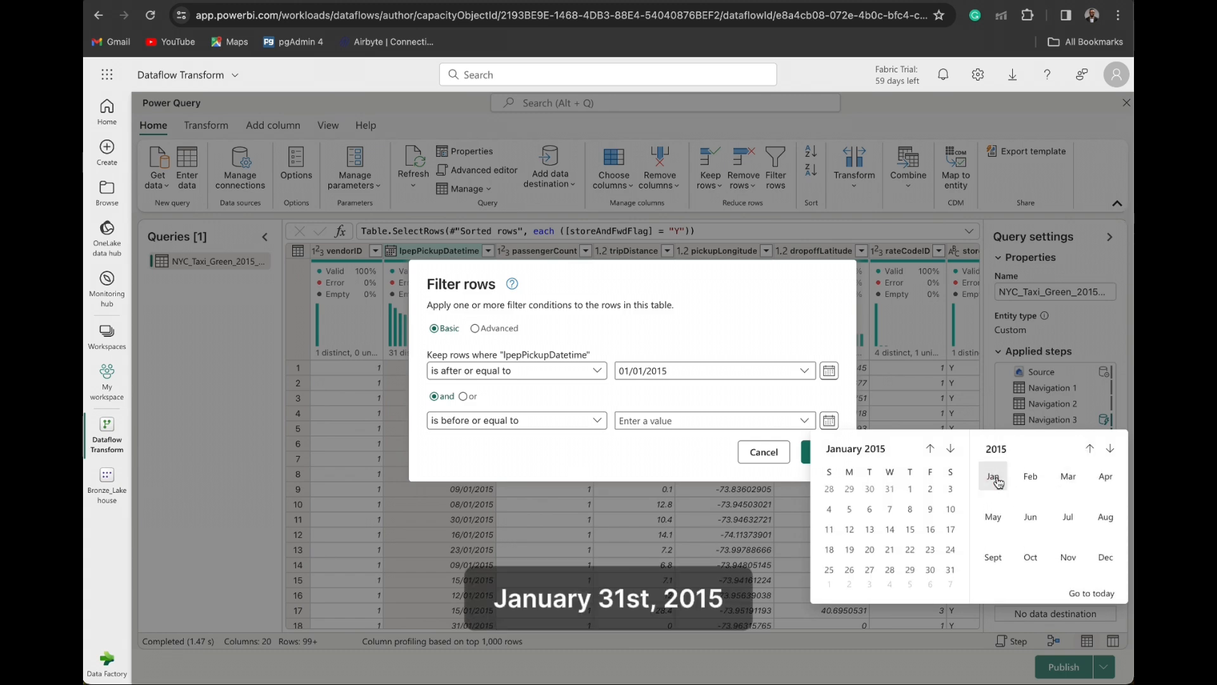
click(953, 576)
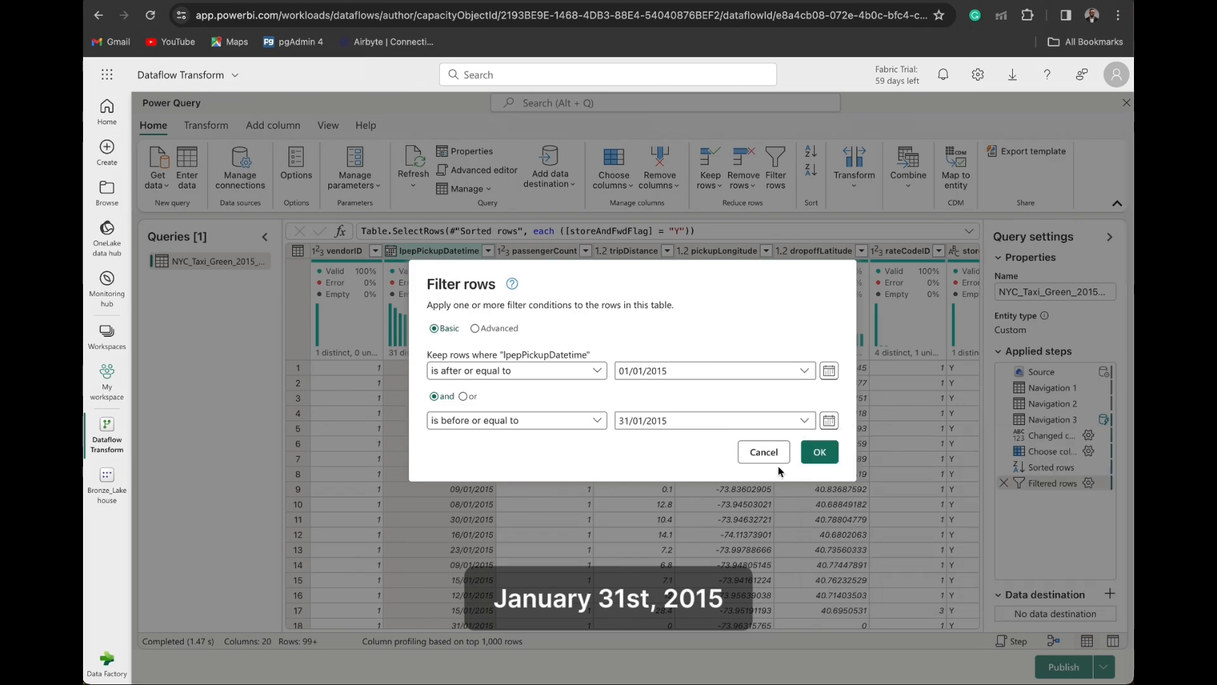
click(822, 457)
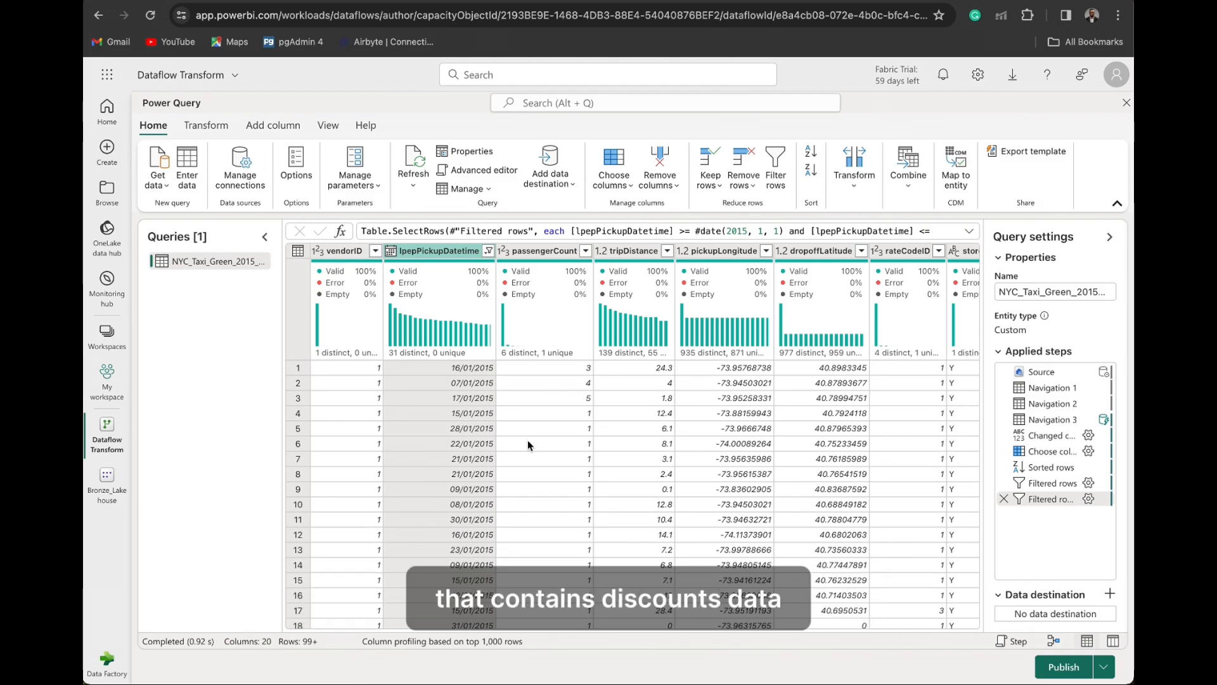
scroll(528, 440, right, 1)
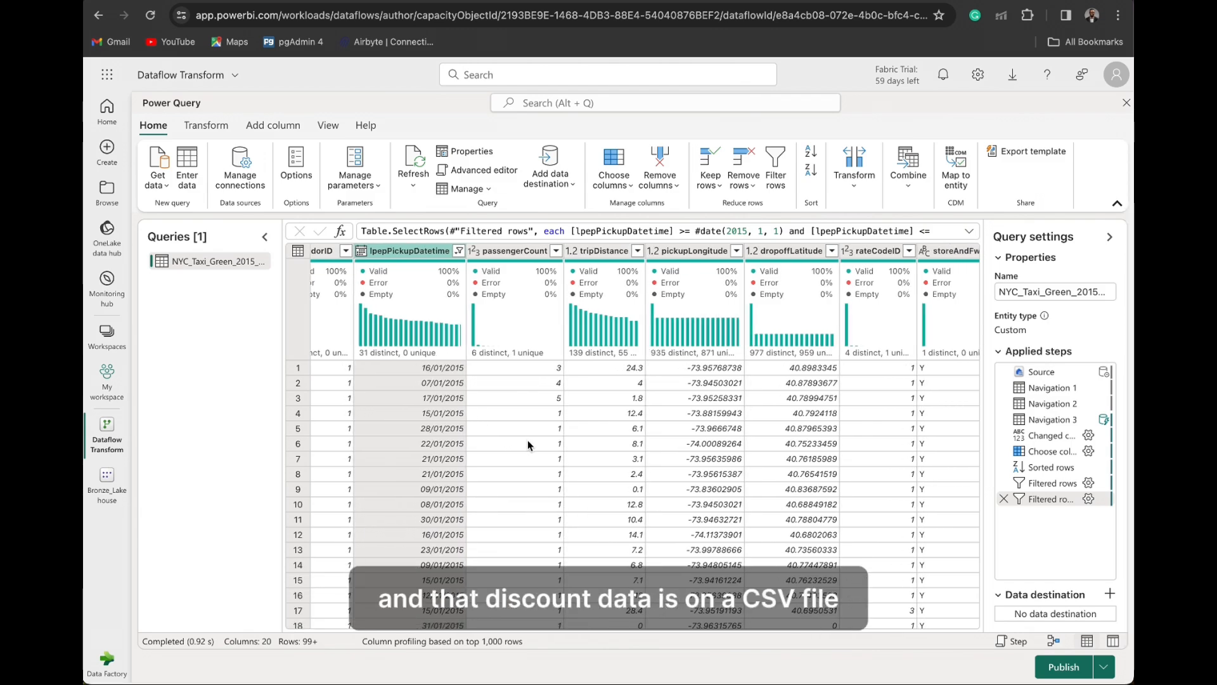
click(168, 190)
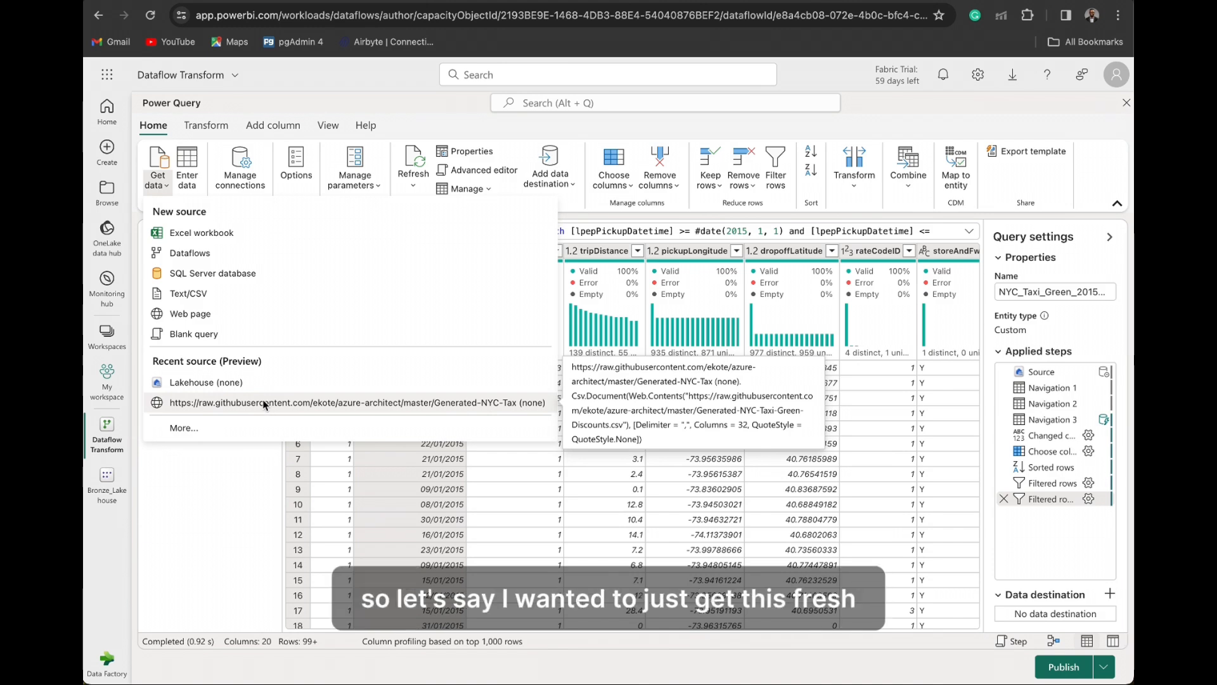
click(196, 293)
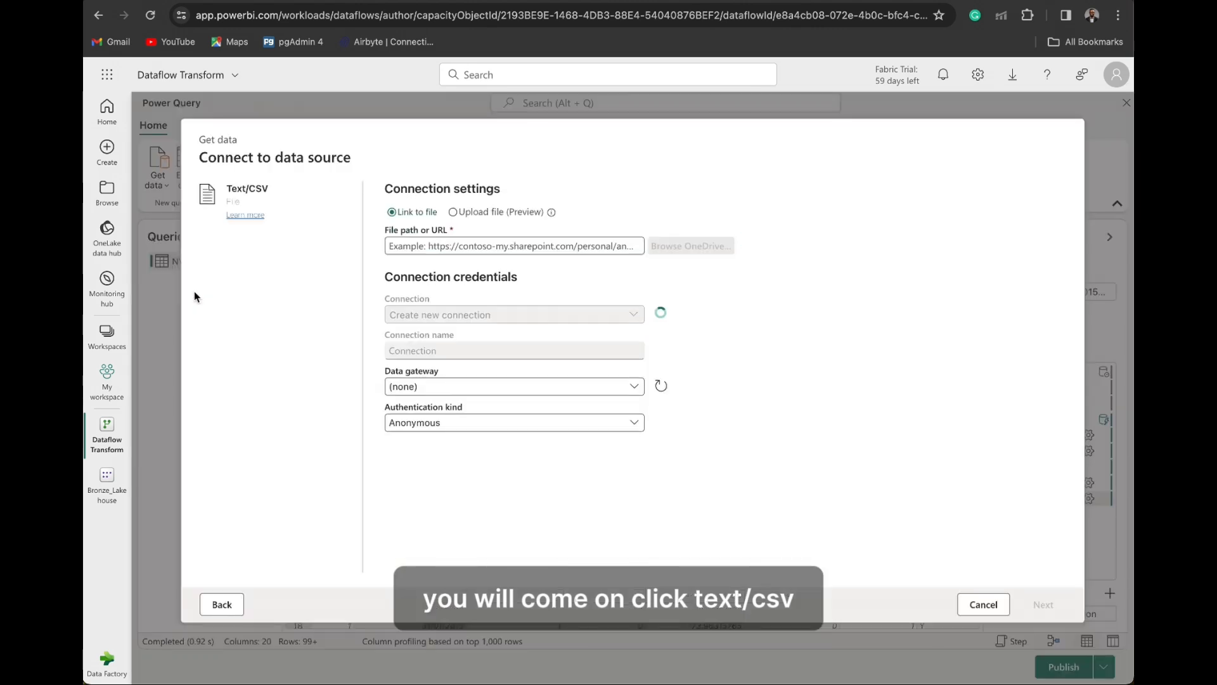
click(570, 249)
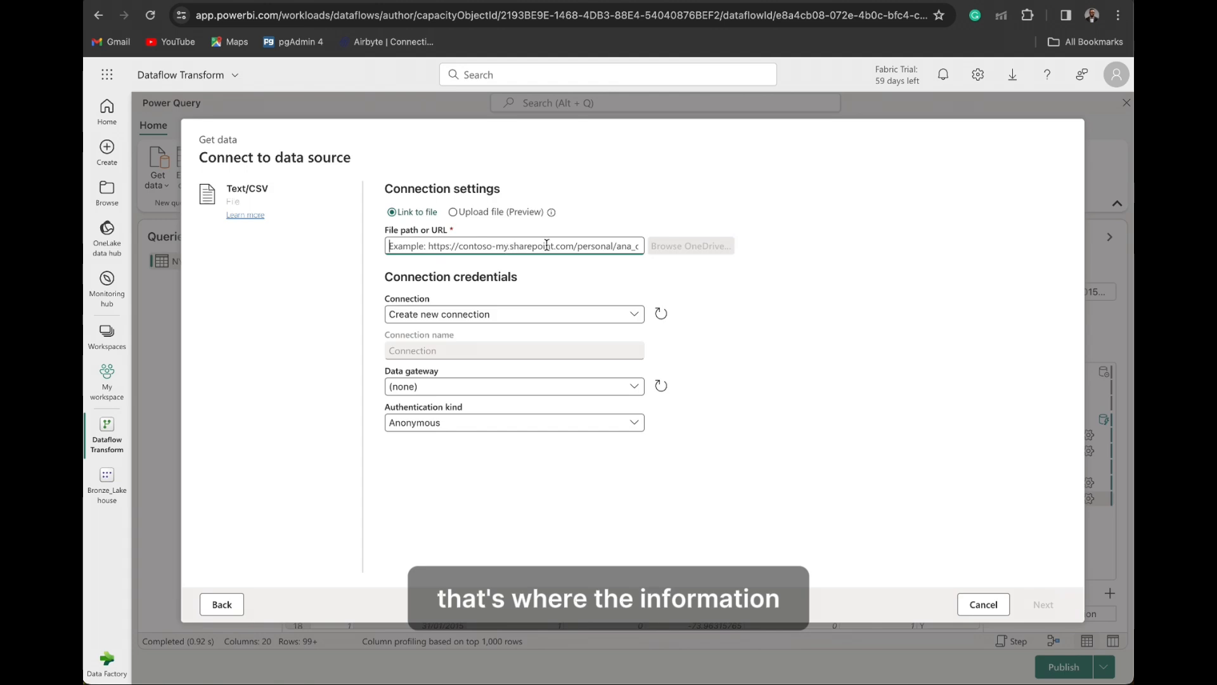
click(983, 604)
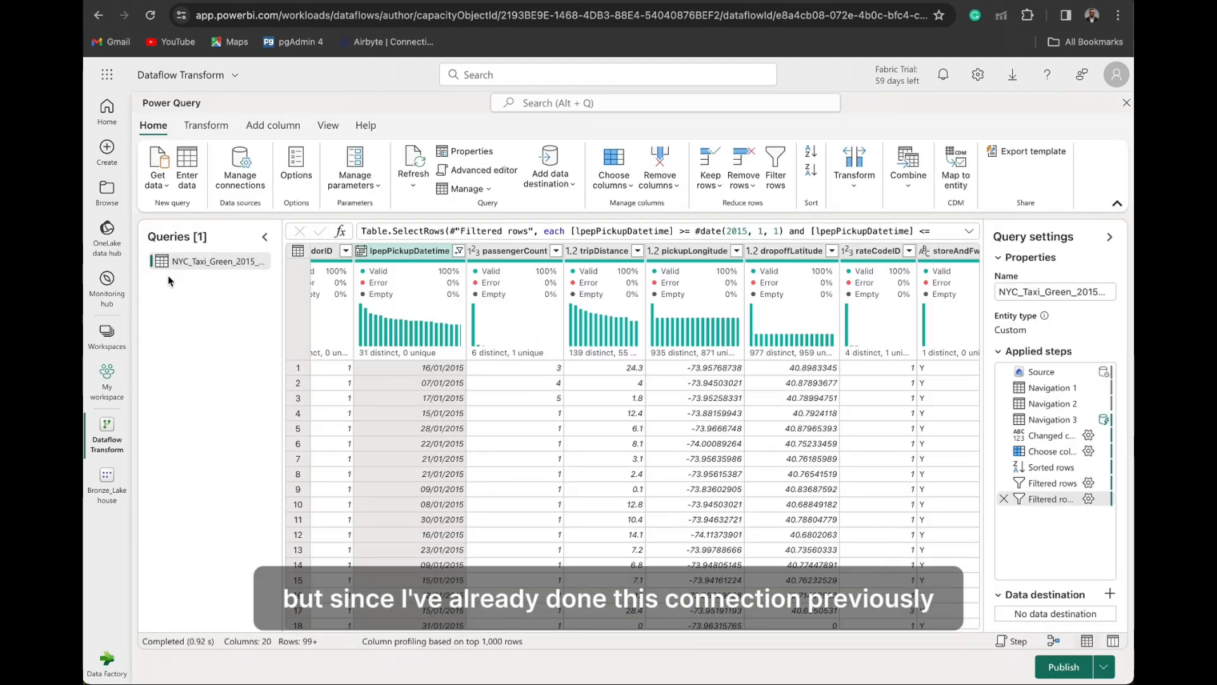
- Create a new query from the recently used GitHub source Generated-NYC-Taxi-Green-Discounts.csv, keeping the default import settings
click(165, 184)
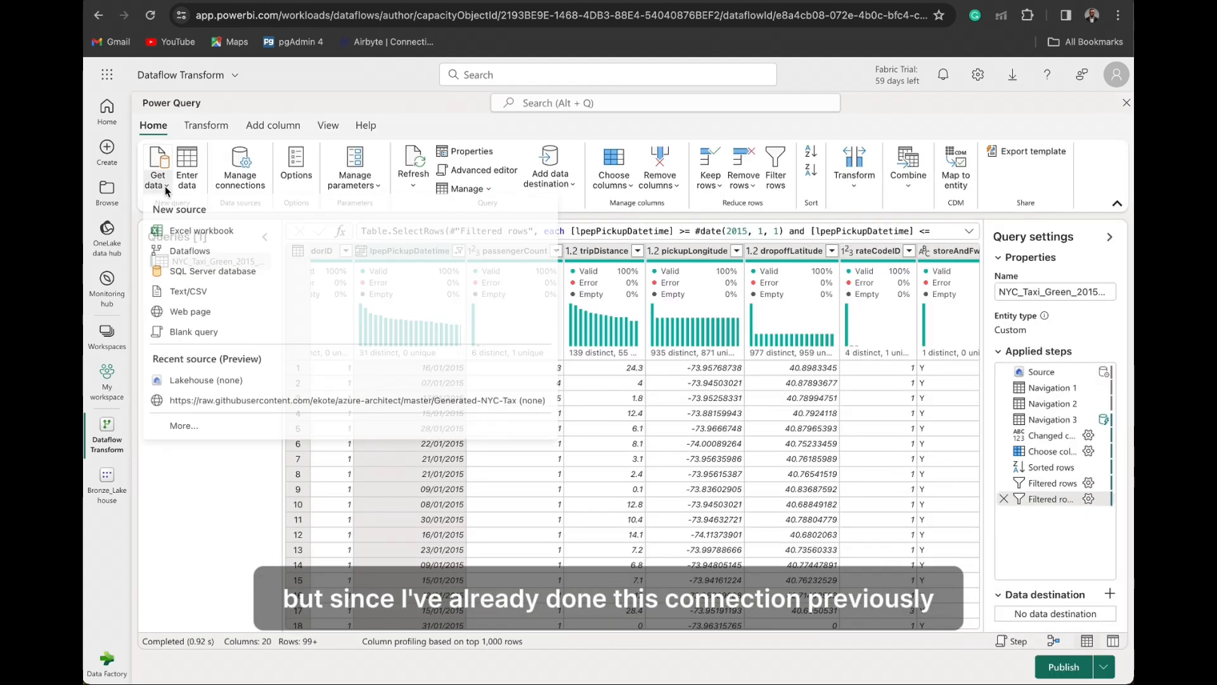
click(227, 403)
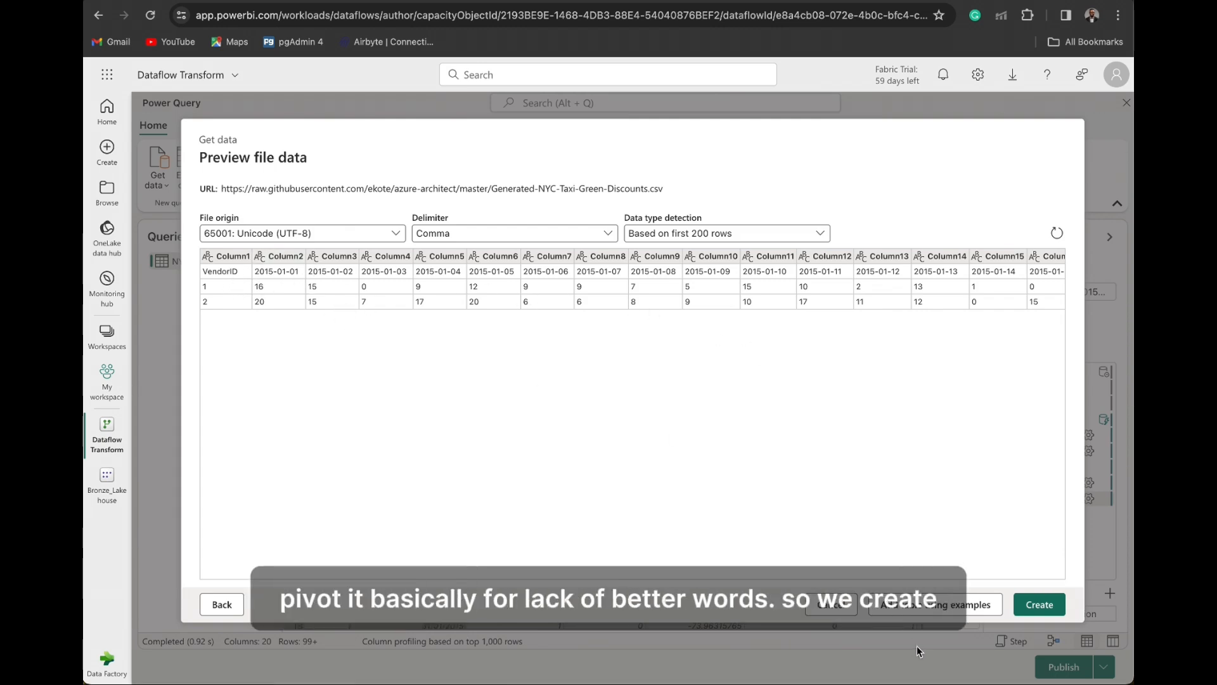
click(1034, 605)
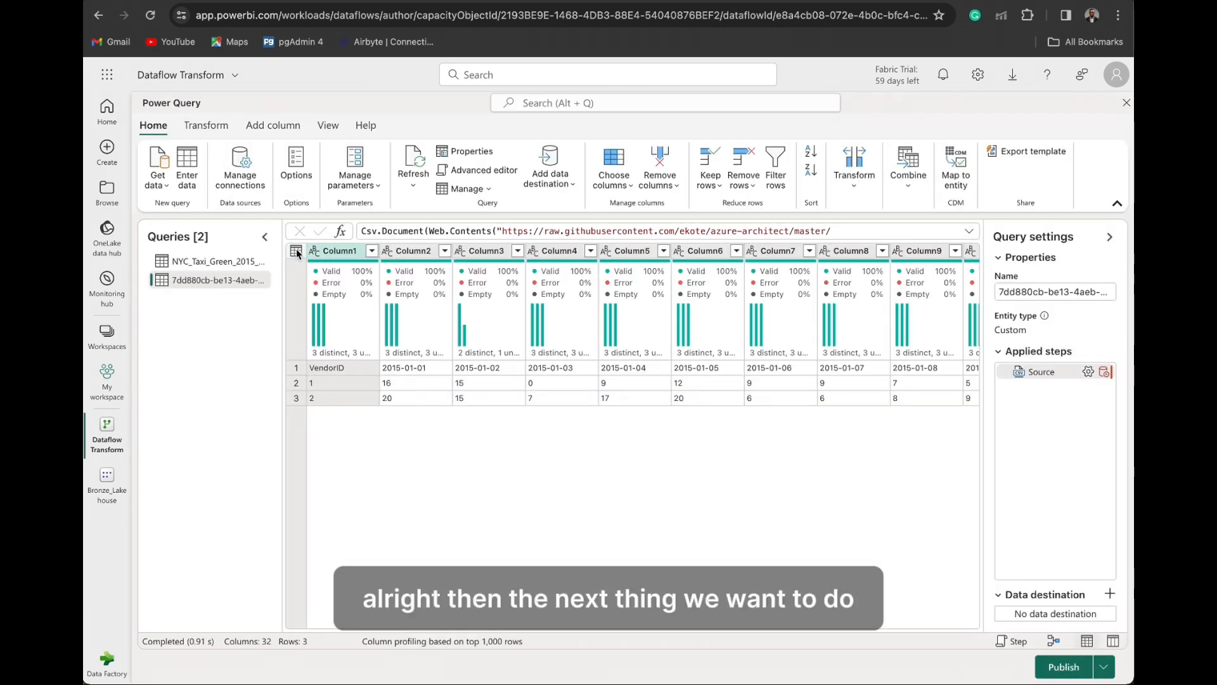
- Use the first row of the discounts query as headers and unpivot all columns other than VendorID
click(296, 250)
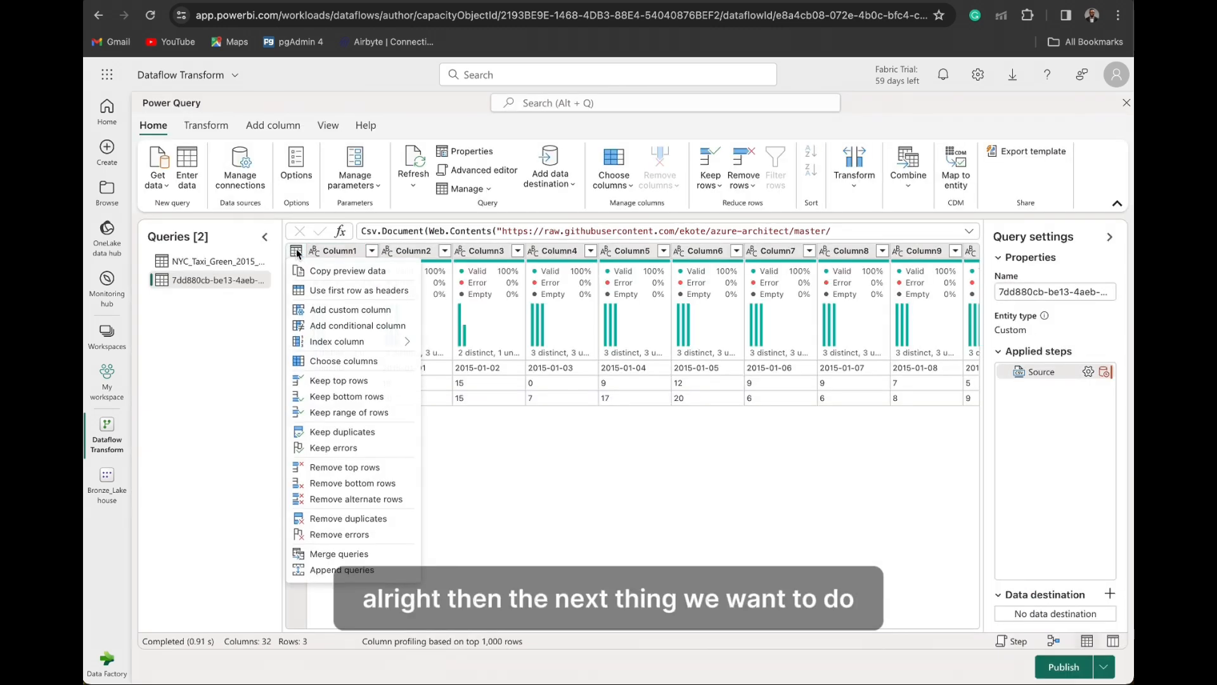
click(349, 293)
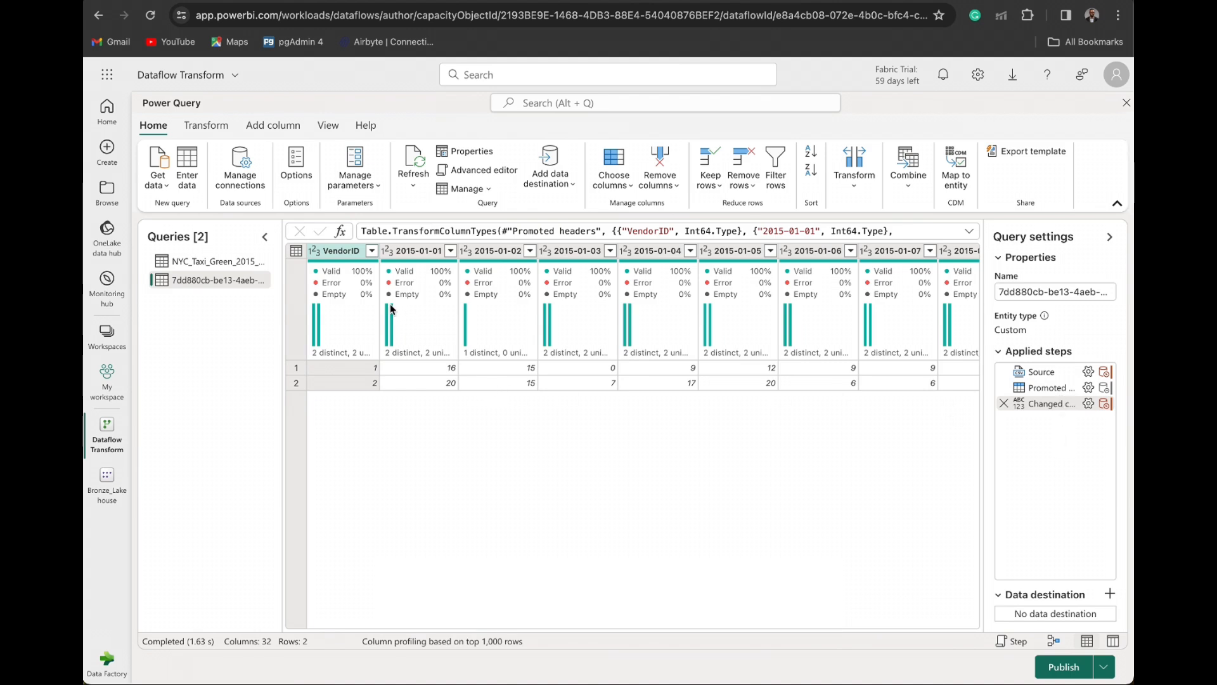
mouse_move(391, 309)
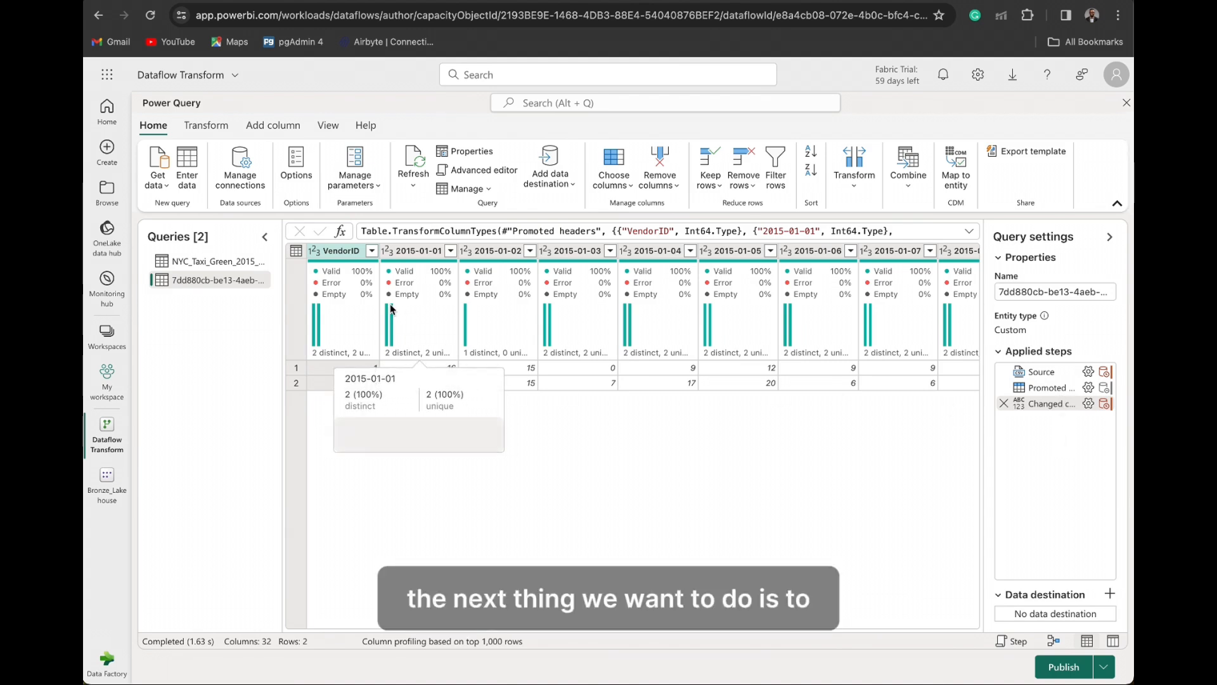
right_click(344, 251)
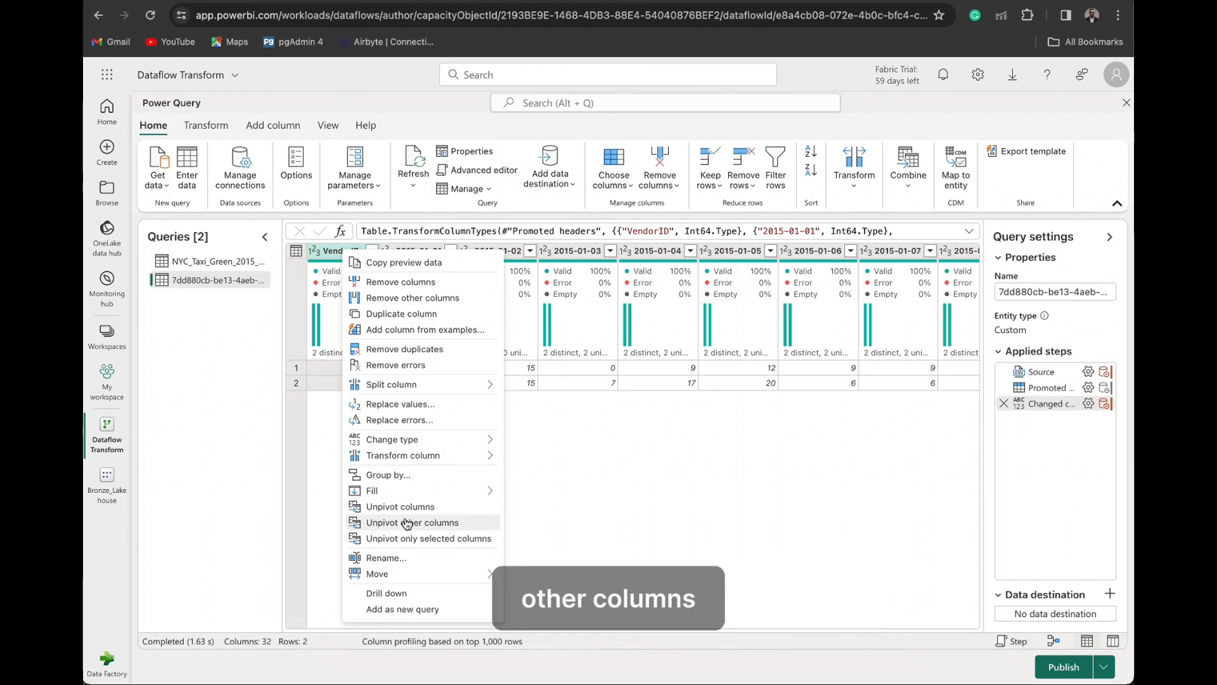
click(407, 524)
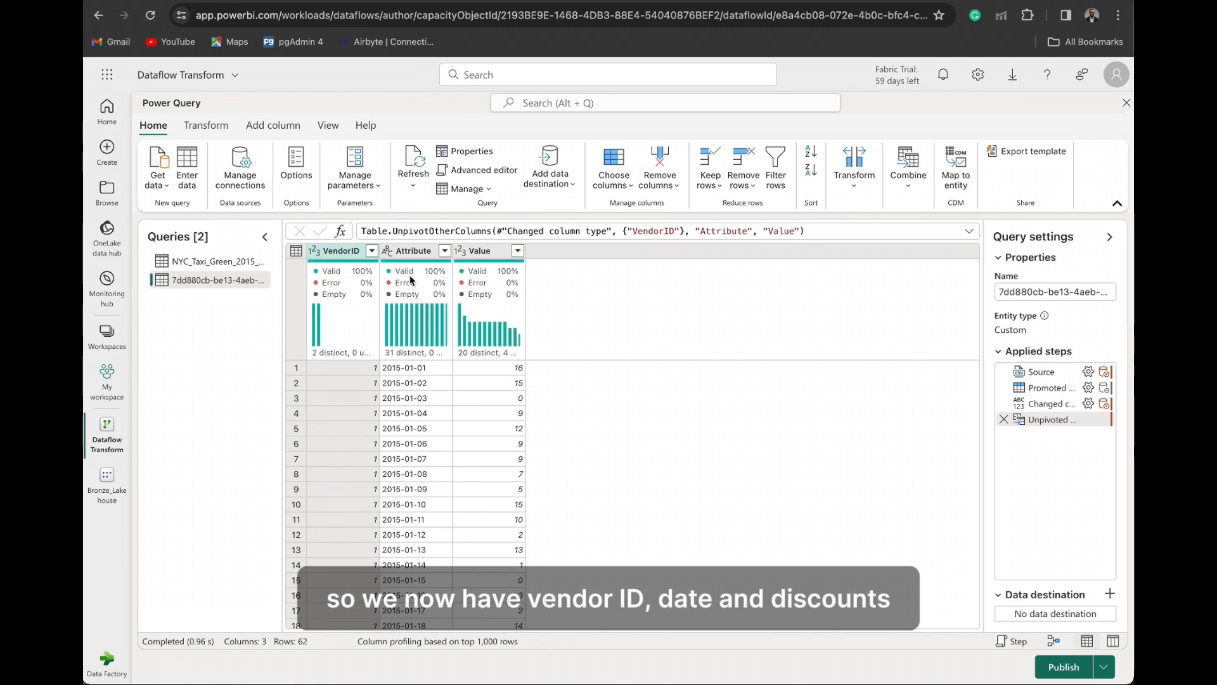
- Rename the Attribute column of the discounts query to Date
right_click(418, 253)
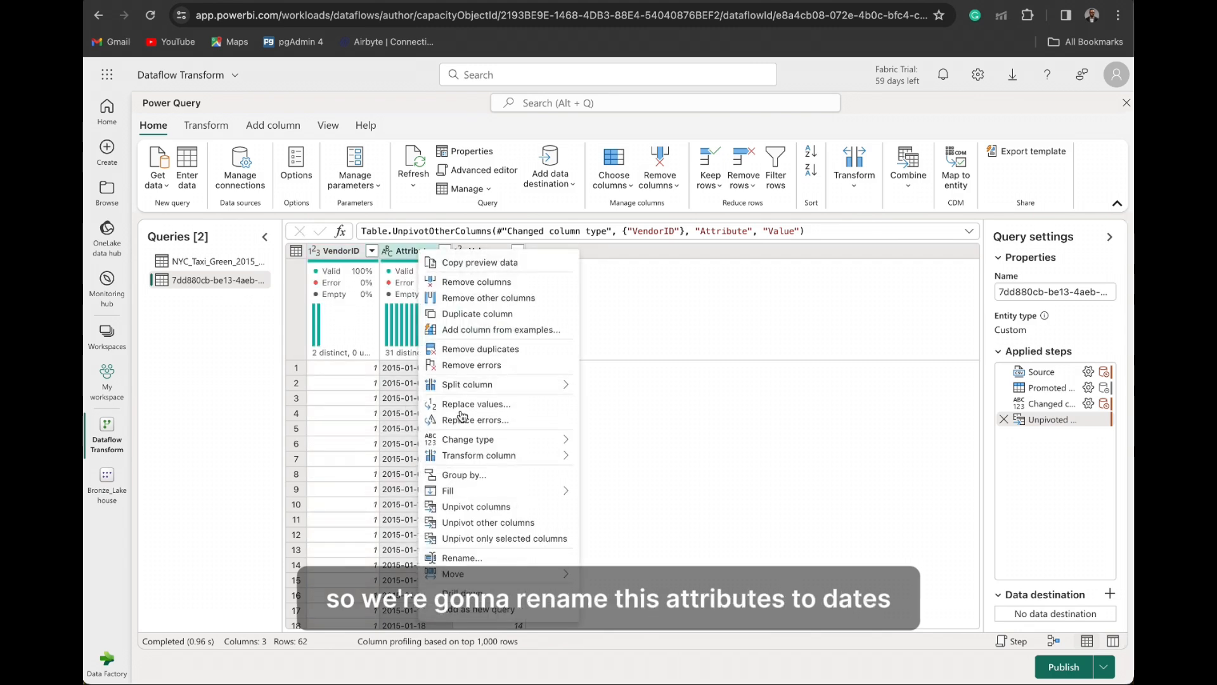
click(476, 557)
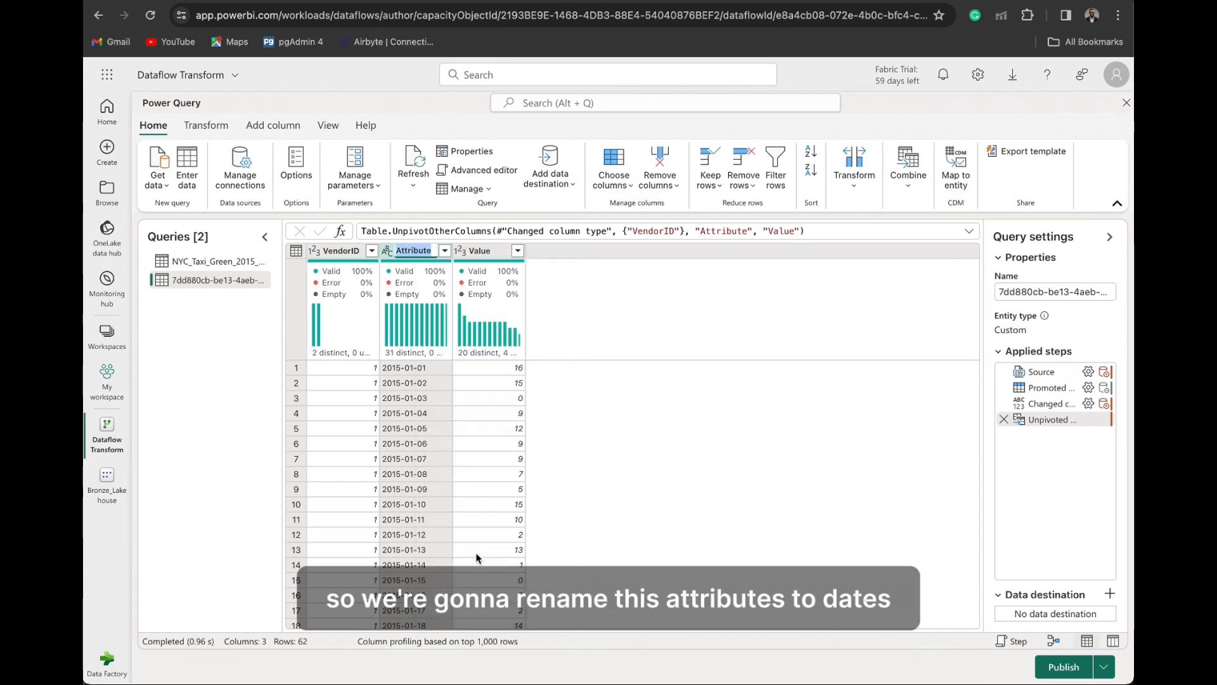
text(Date)
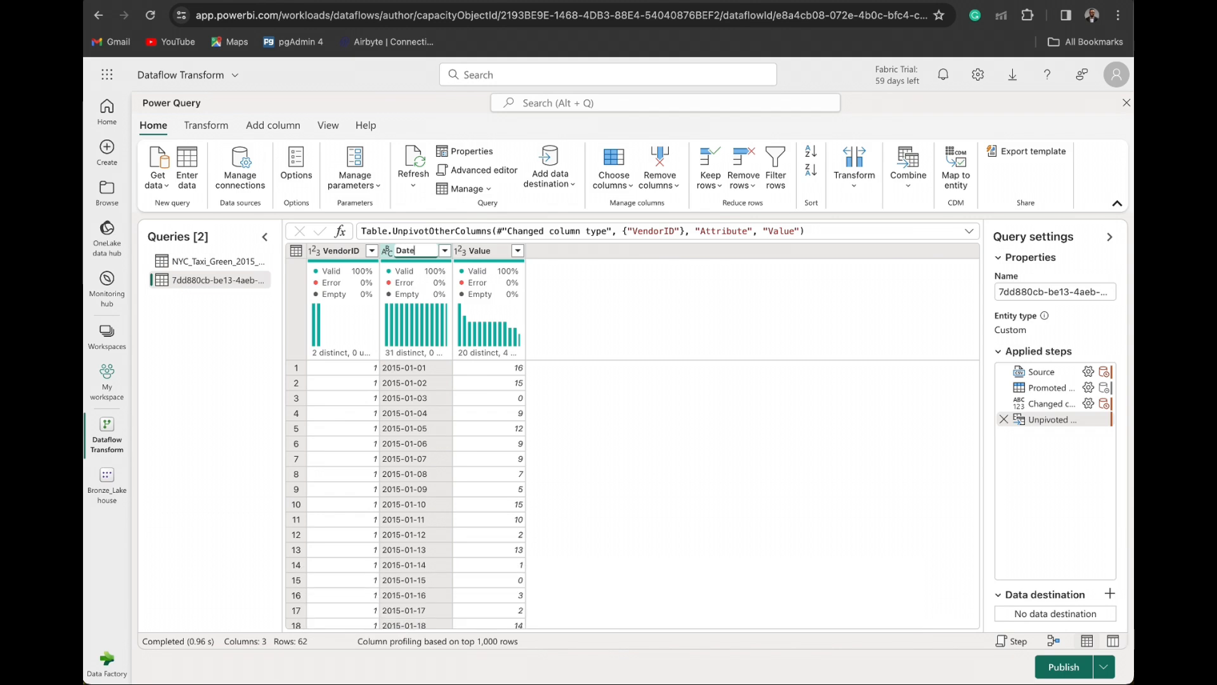
click(480, 256)
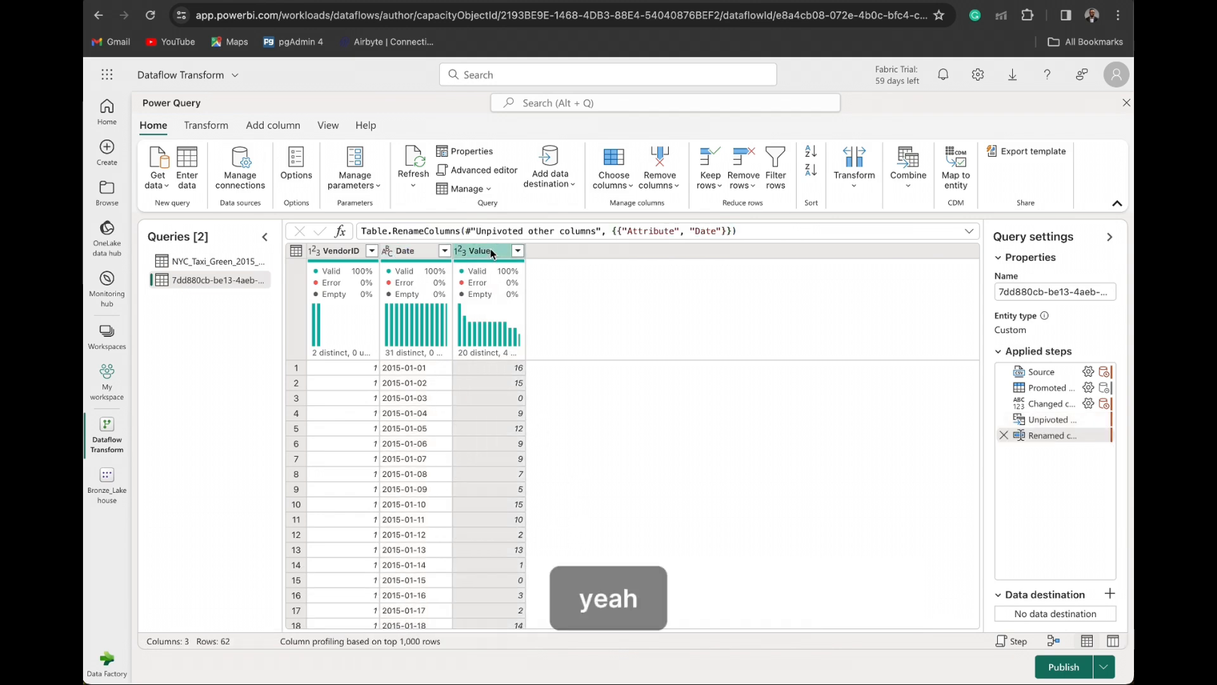
- Rename the Value column of the discounts query to Discount
right_click(493, 253)
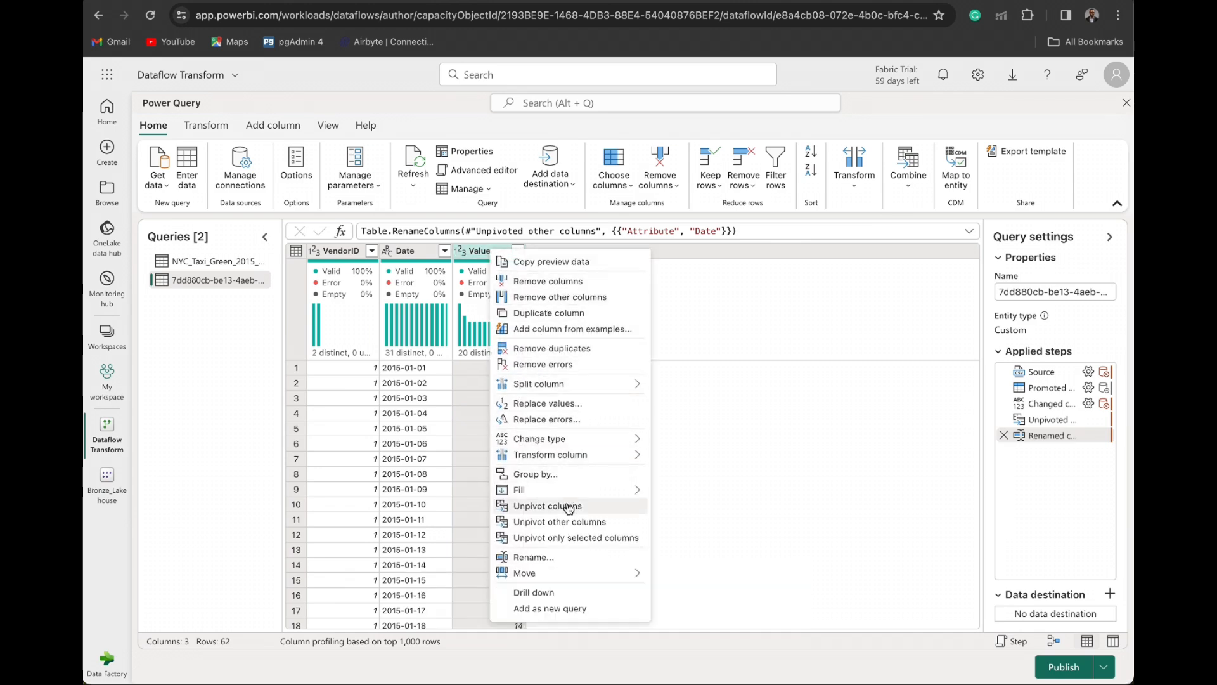
click(560, 557)
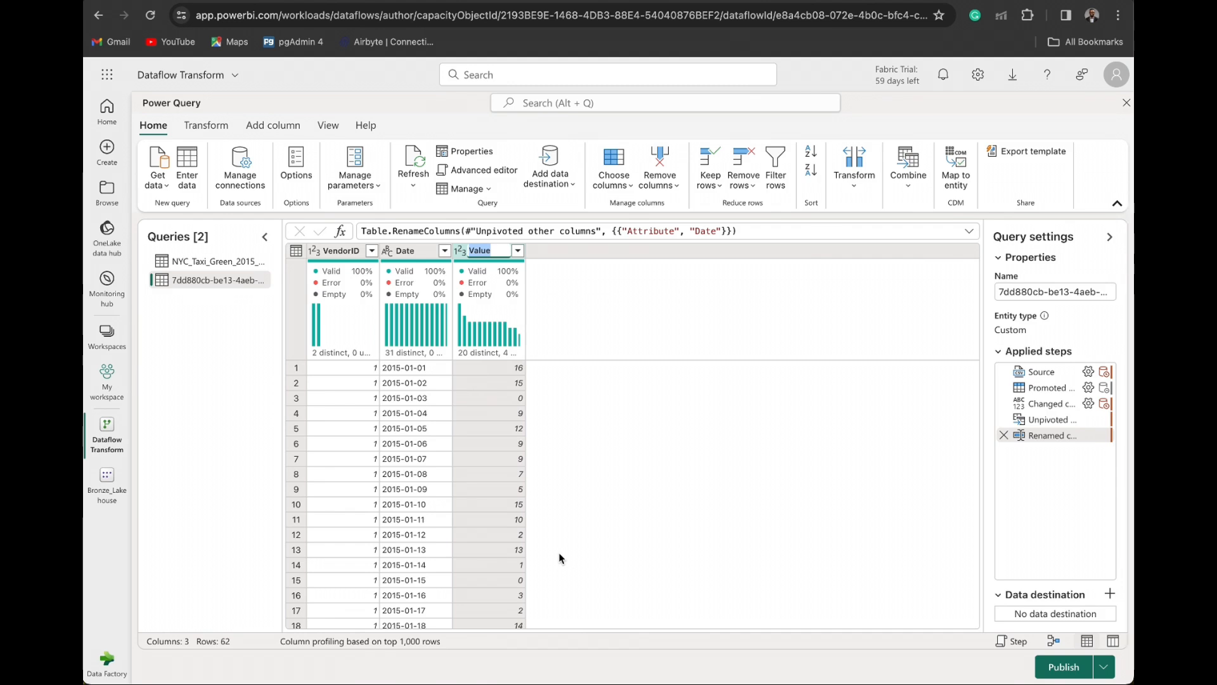
text(Discount)
key(Return)
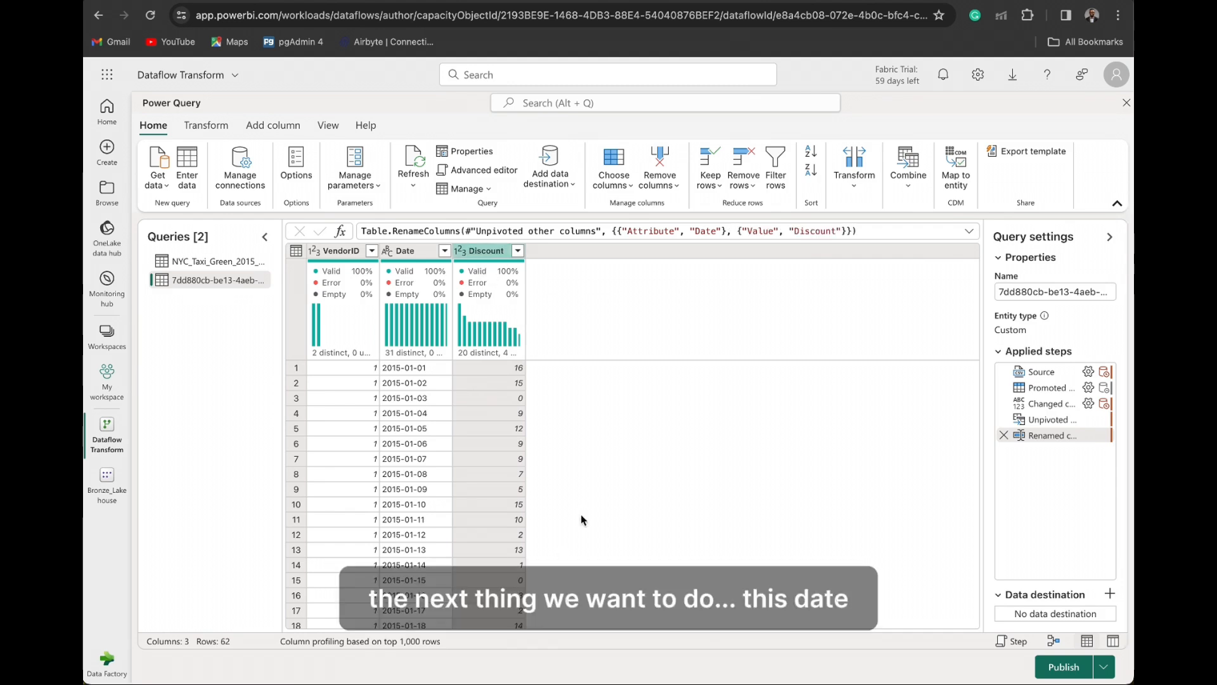
- Change the data type of the discounts query's Date column from text to Date
click(388, 252)
click(388, 252)
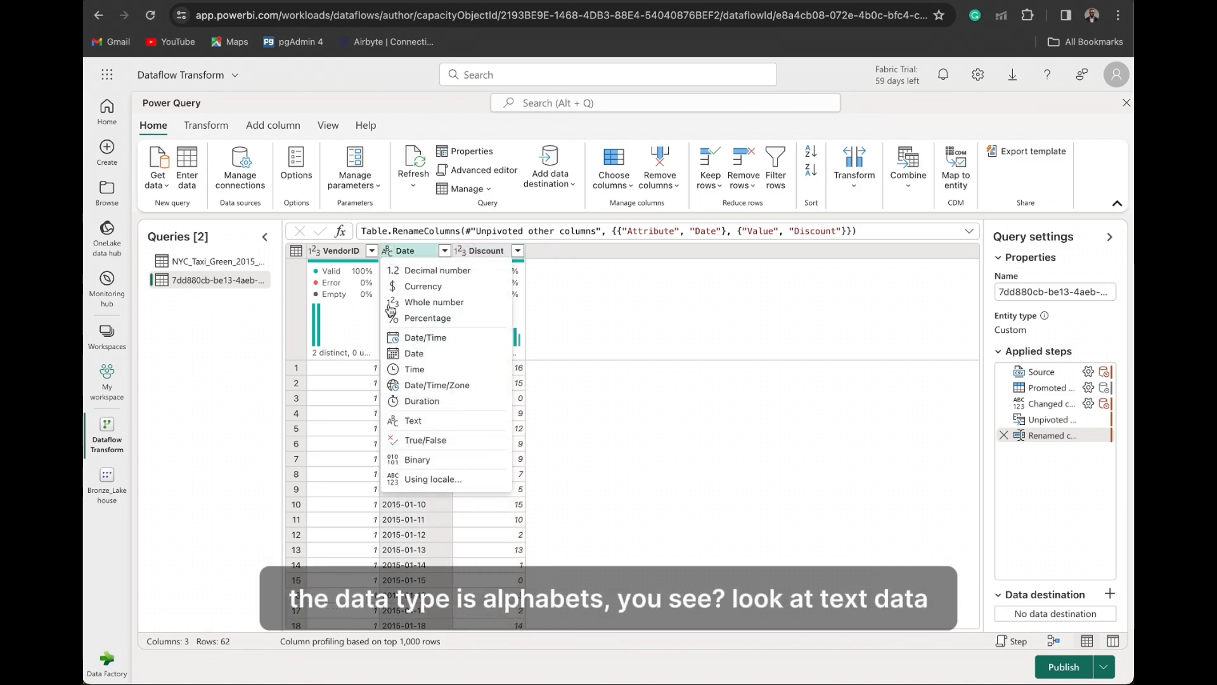
click(412, 353)
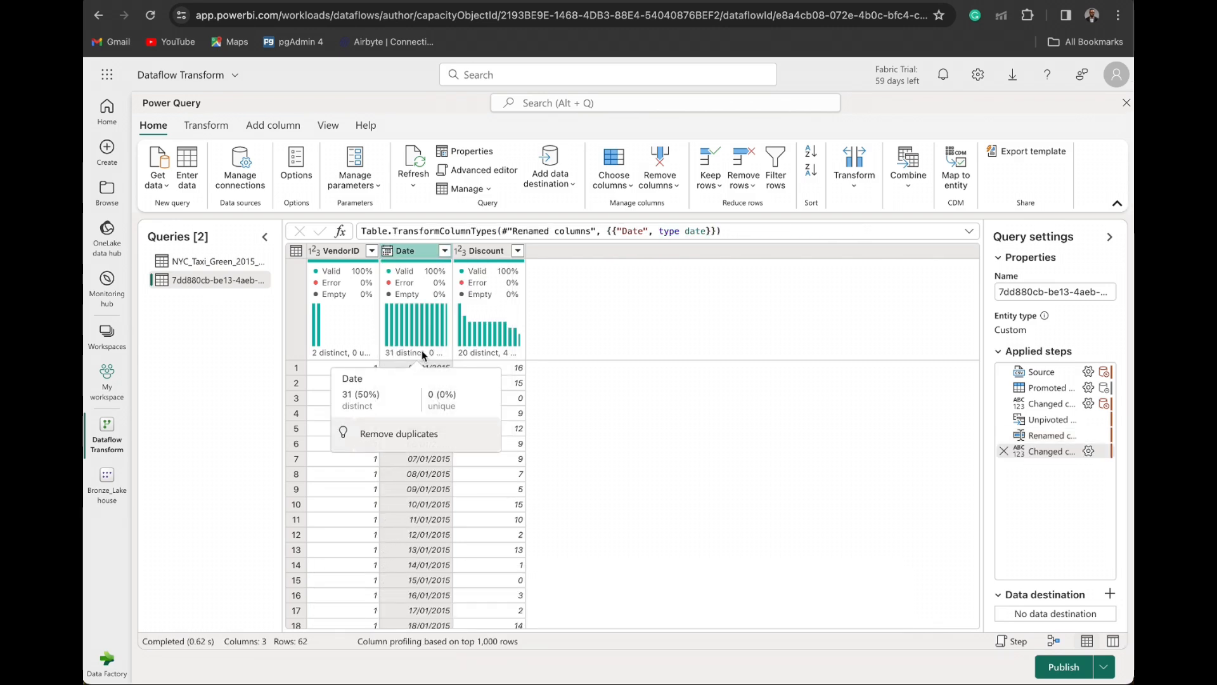
click(505, 516)
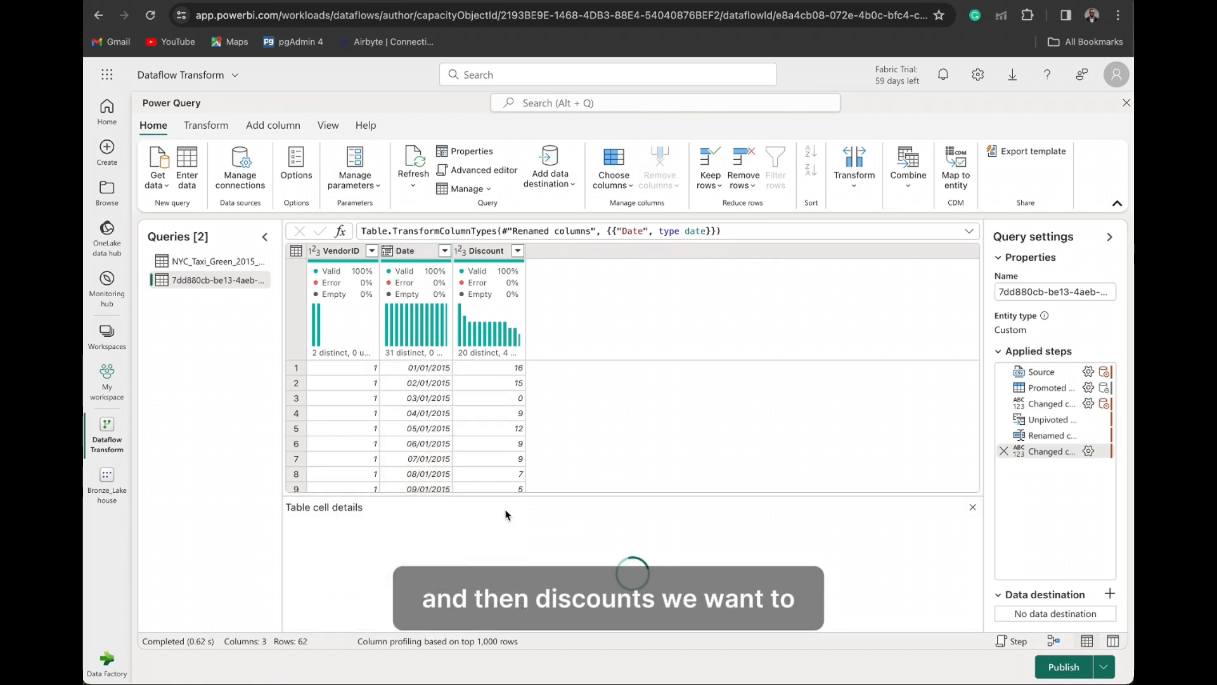
- Divide the values of the Discount column by 100 with the standard Divide operation
click(486, 252)
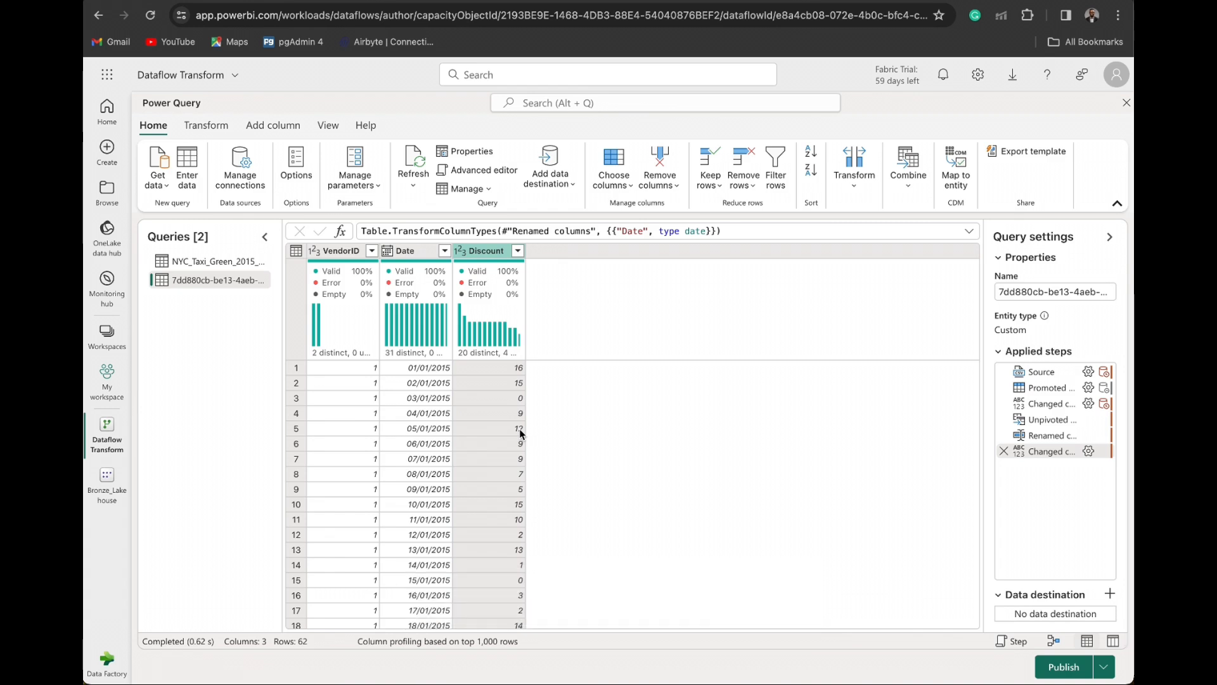
click(859, 186)
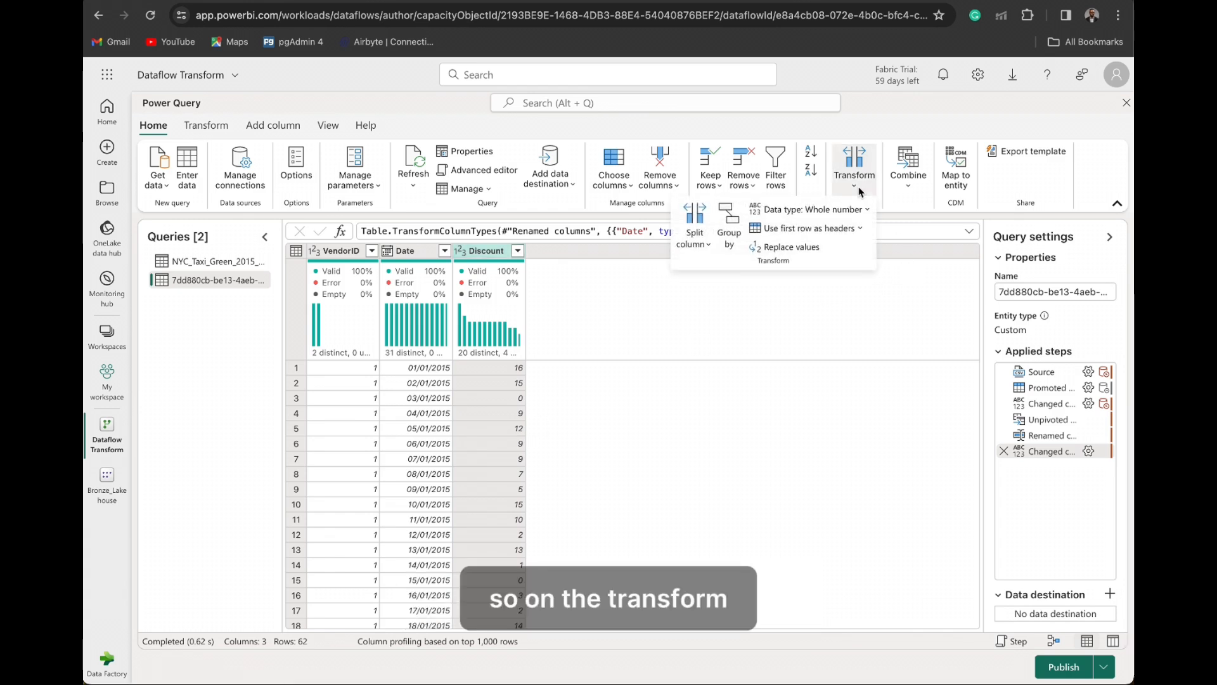
click(204, 127)
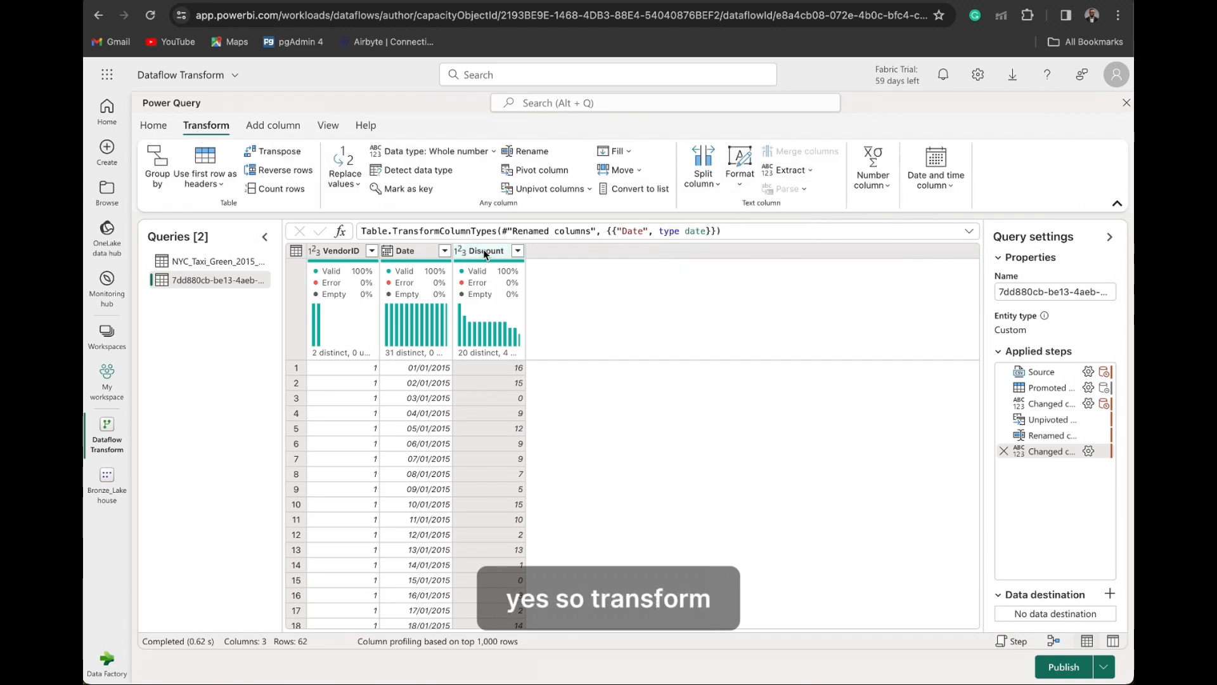
click(873, 178)
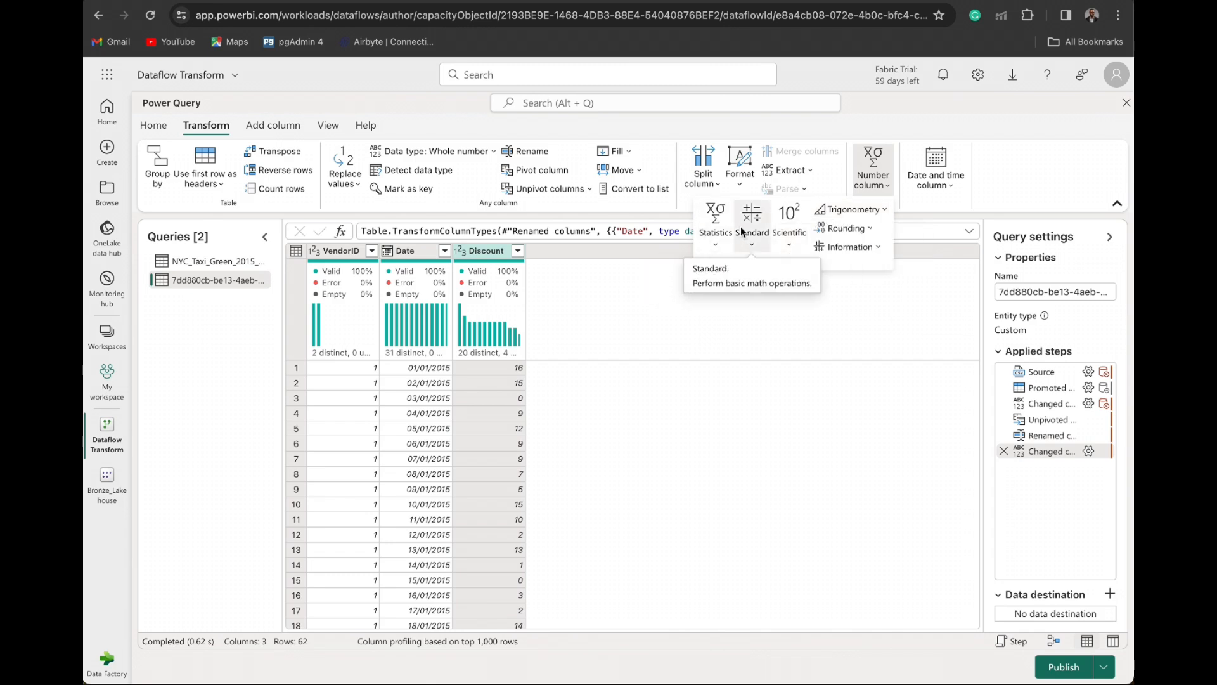
click(751, 245)
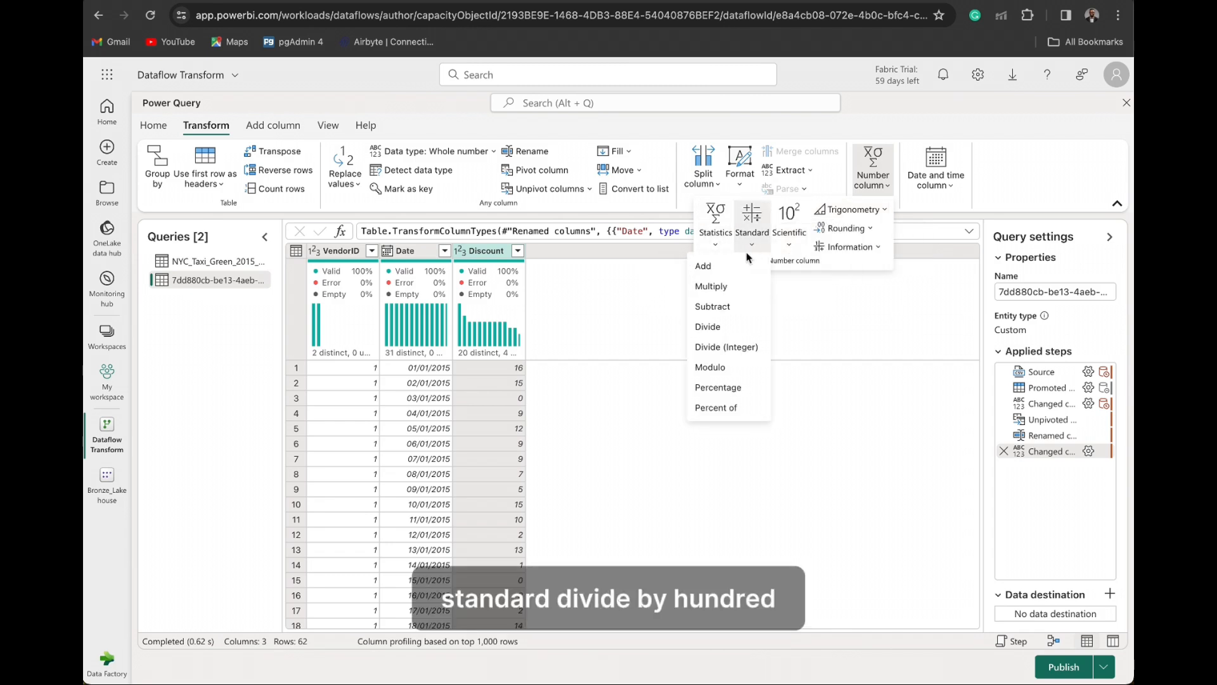
click(719, 332)
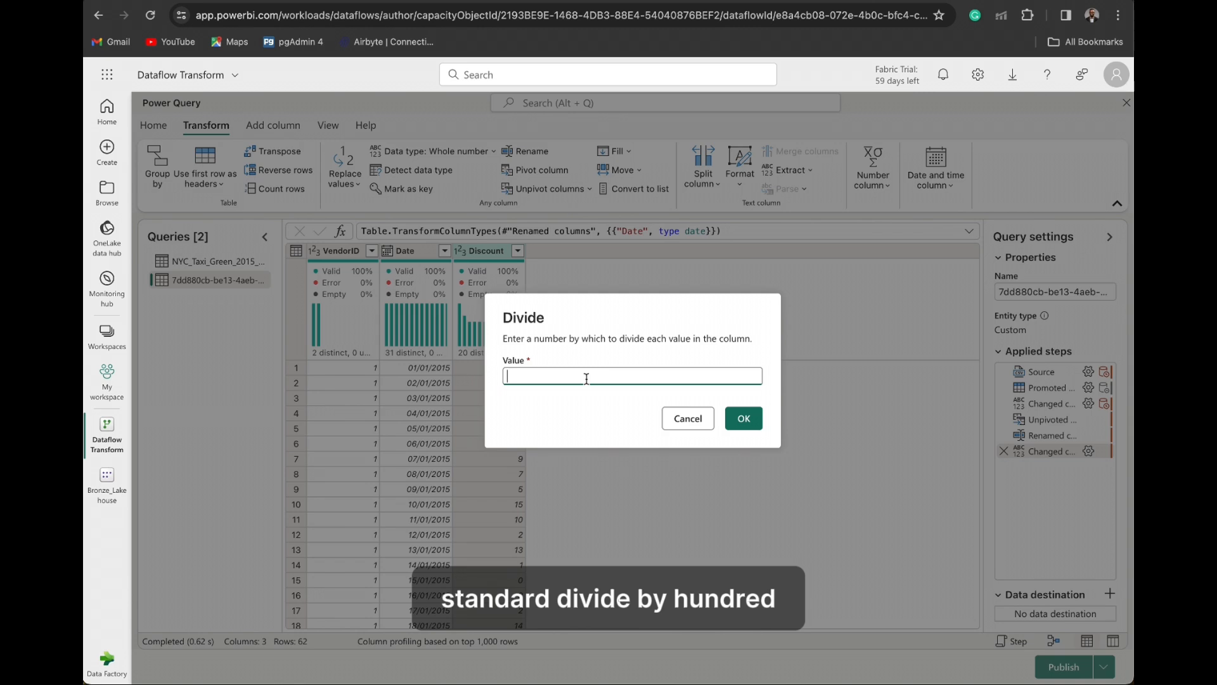
text(100)
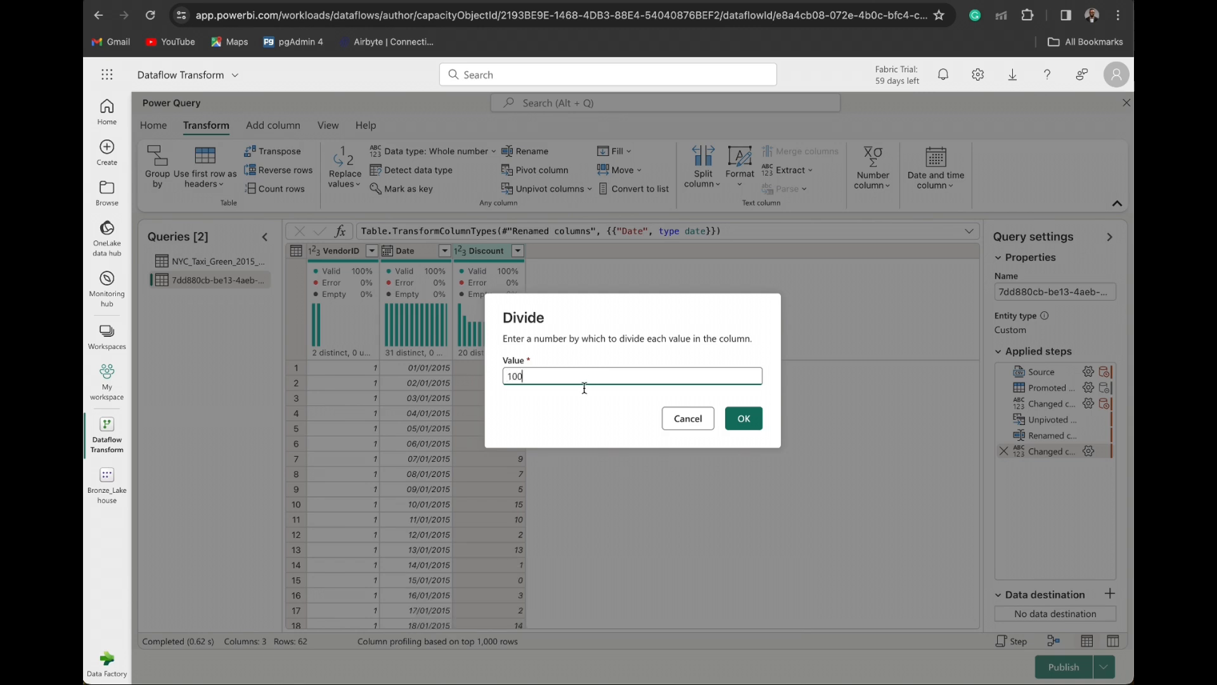
click(755, 424)
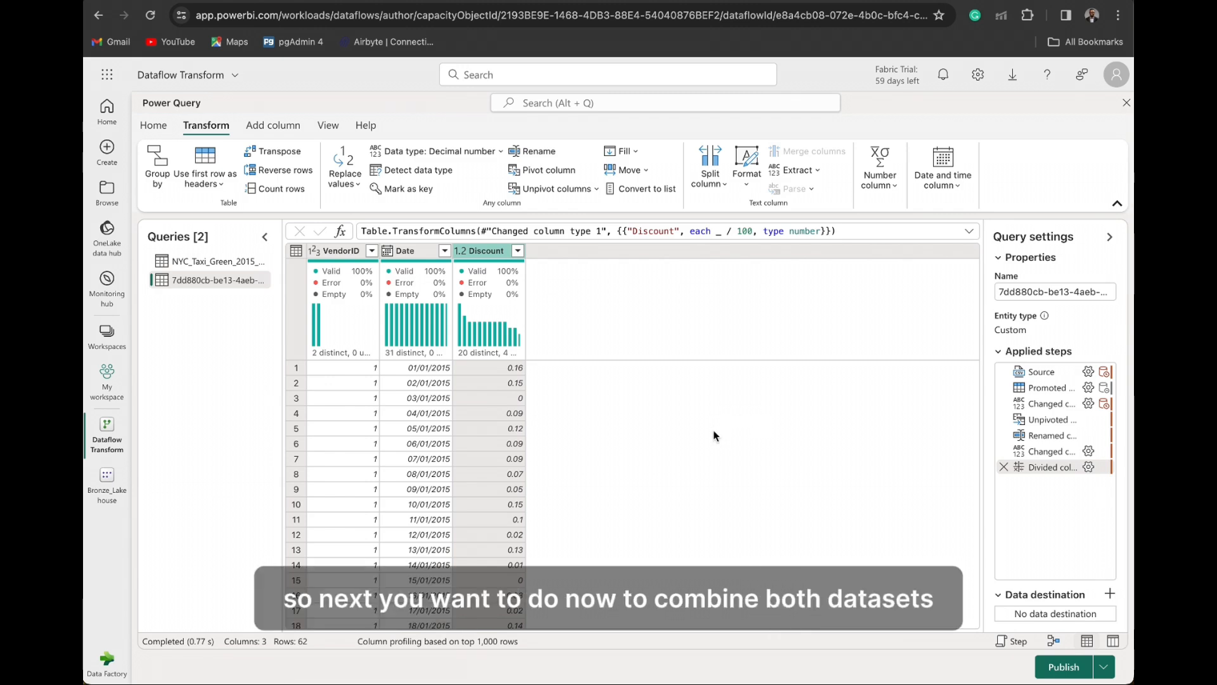
- Show the queries in diagram view and rename the discounts query to CSV Discount Values
click(1054, 641)
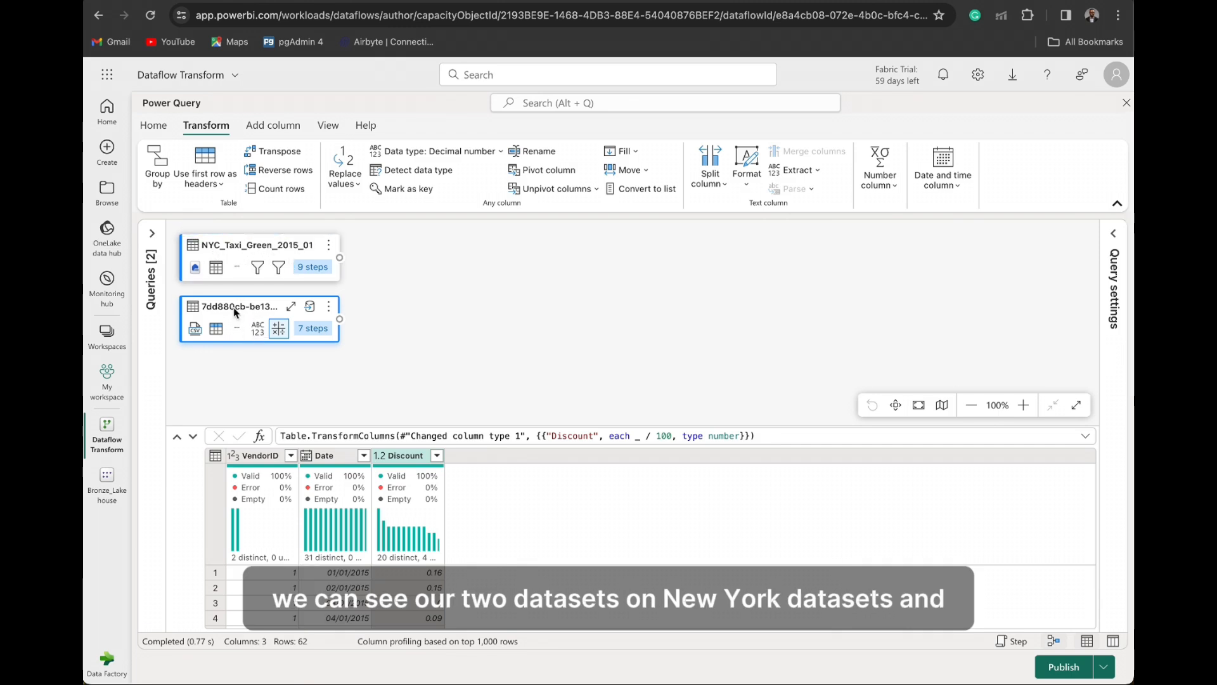
click(328, 307)
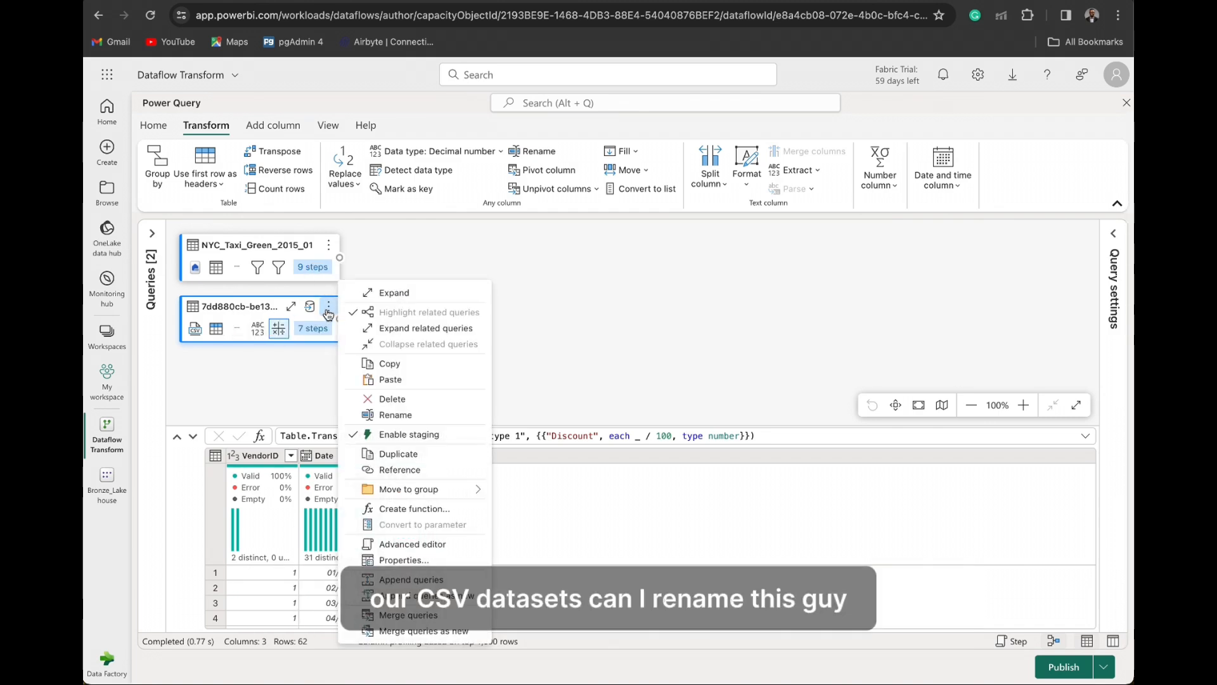
click(388, 414)
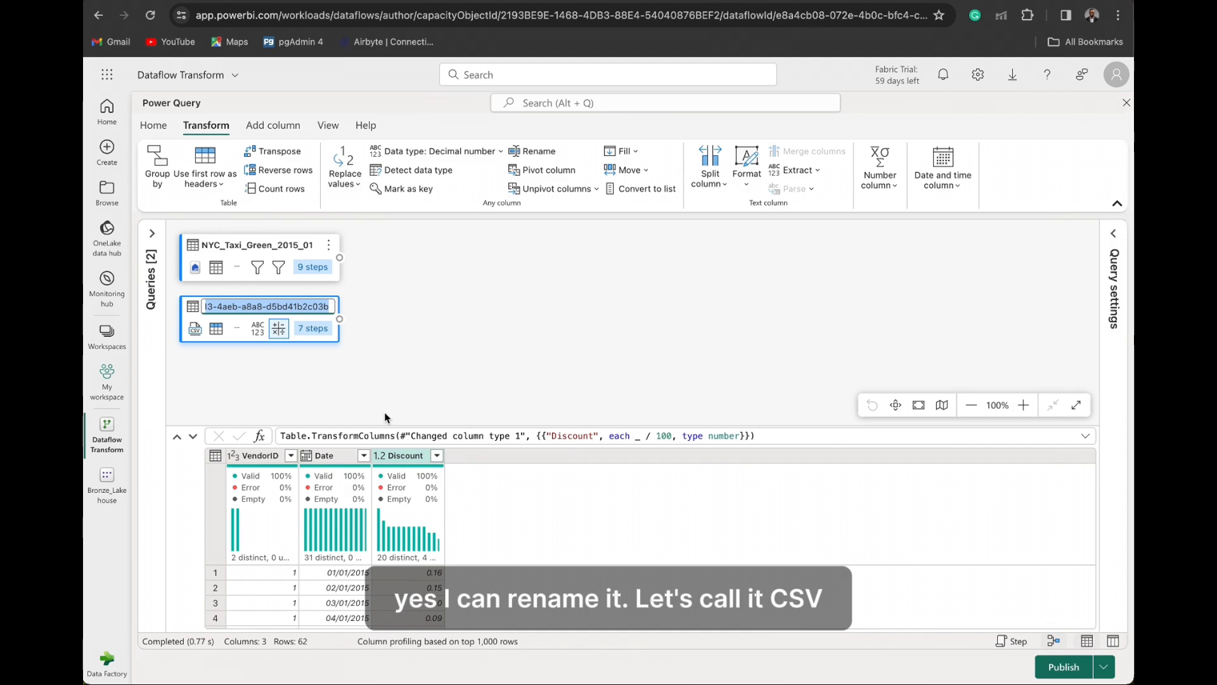
text(C)
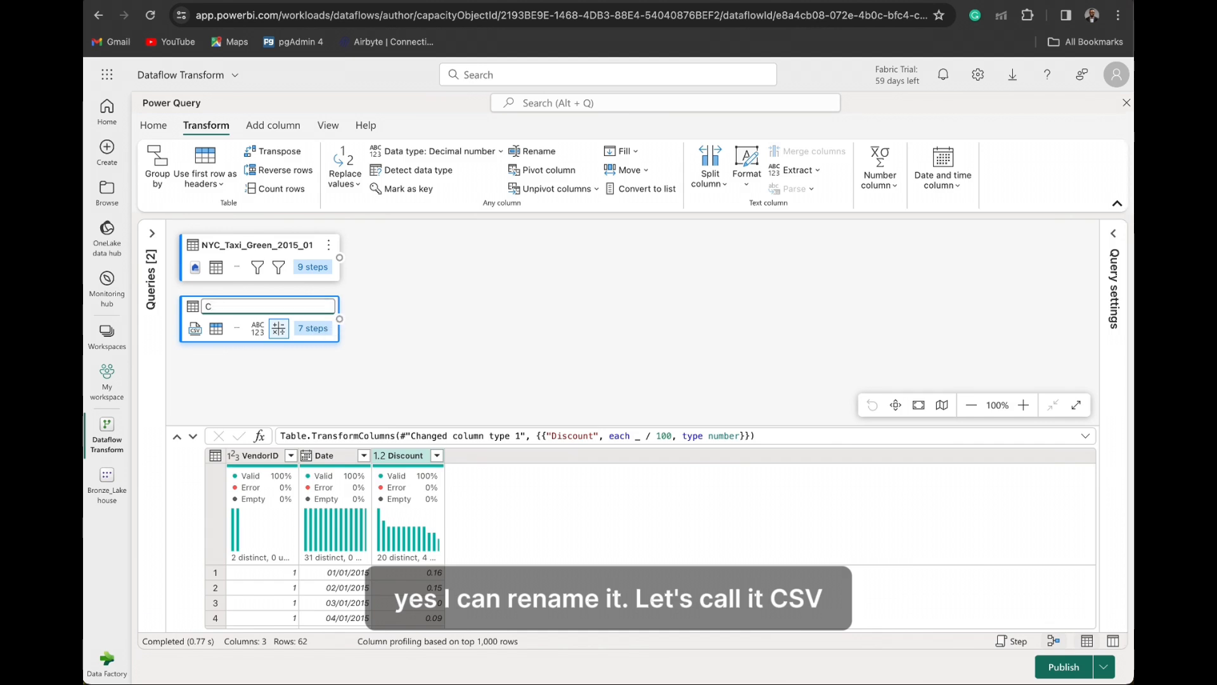
text(SV Disvco)
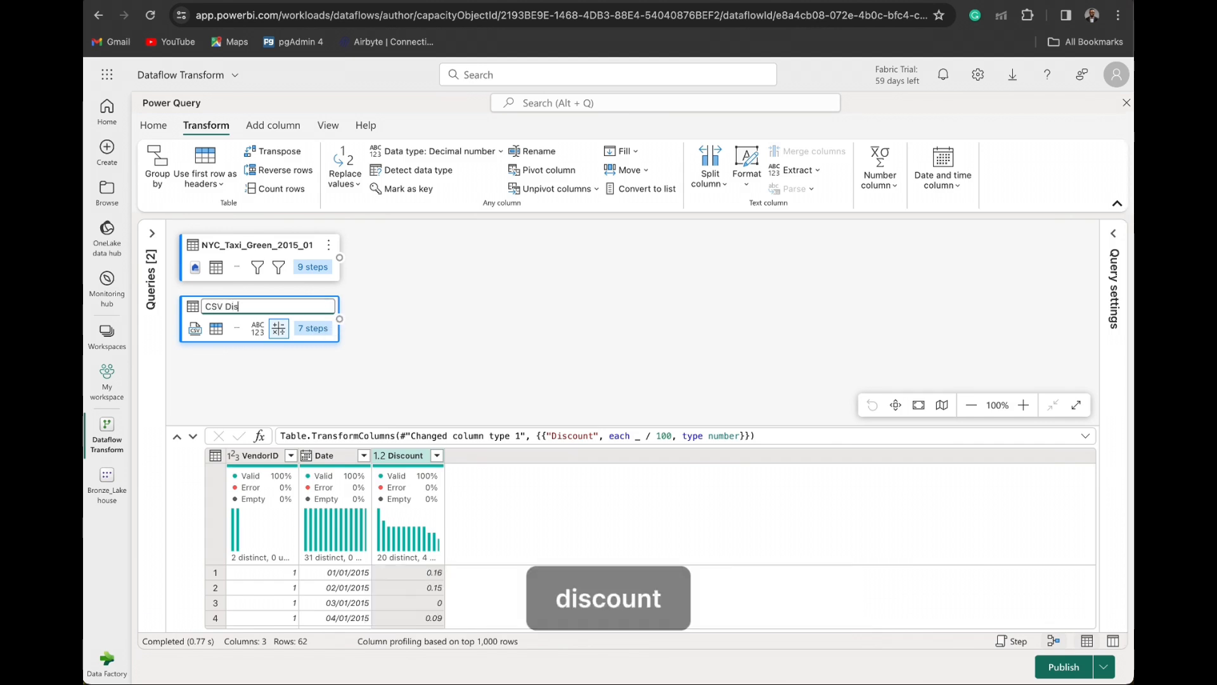
key(BackSpace)
text(count Values)
key(Return)
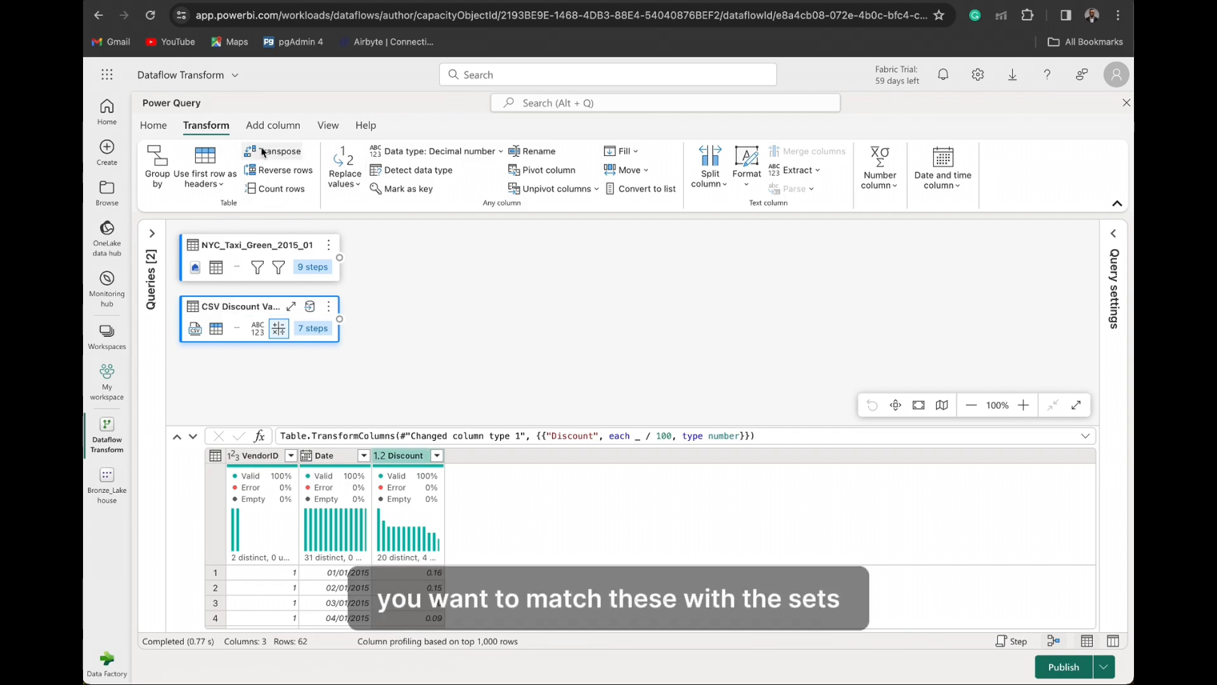
- Start merging queries as new with NYC_Taxi_Green_2015_01 as the left table and CSV Discount Values as the right table
click(154, 126)
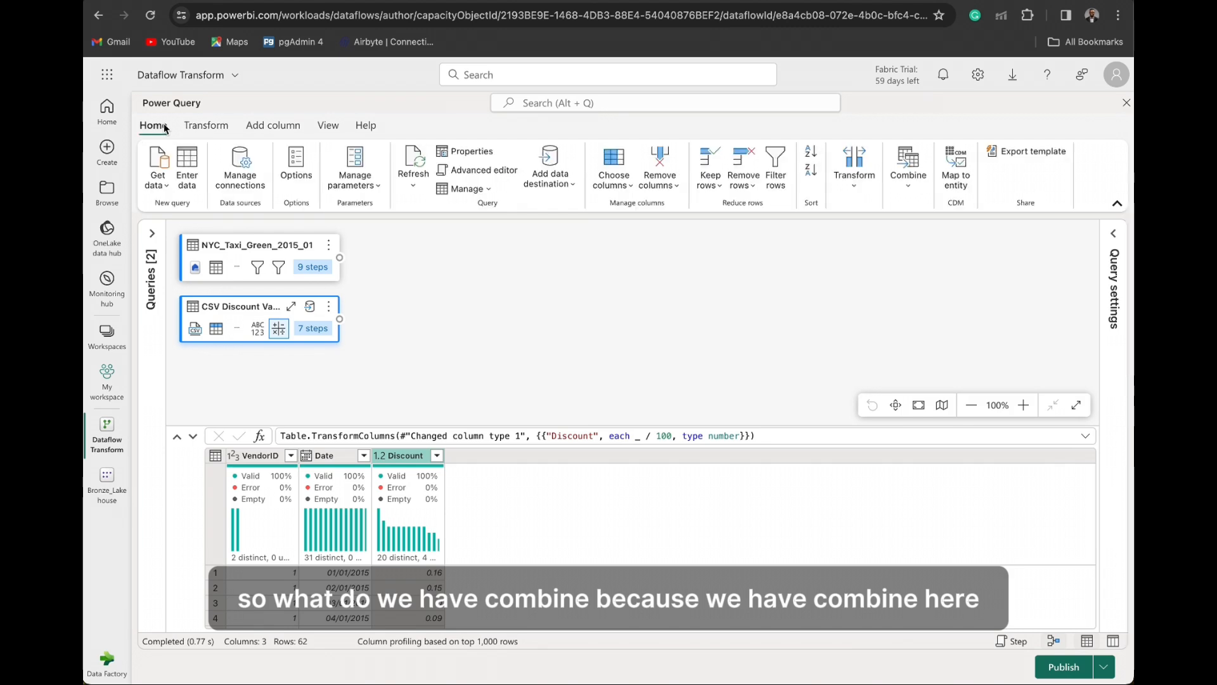
click(907, 185)
click(912, 210)
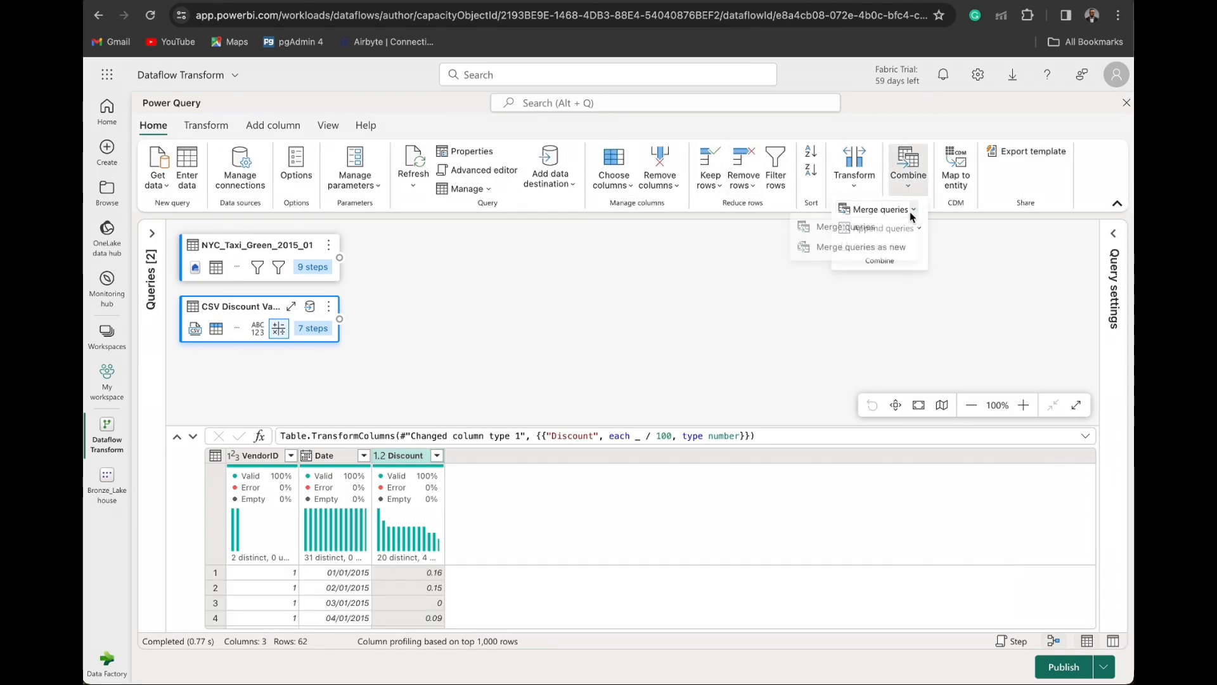
click(874, 253)
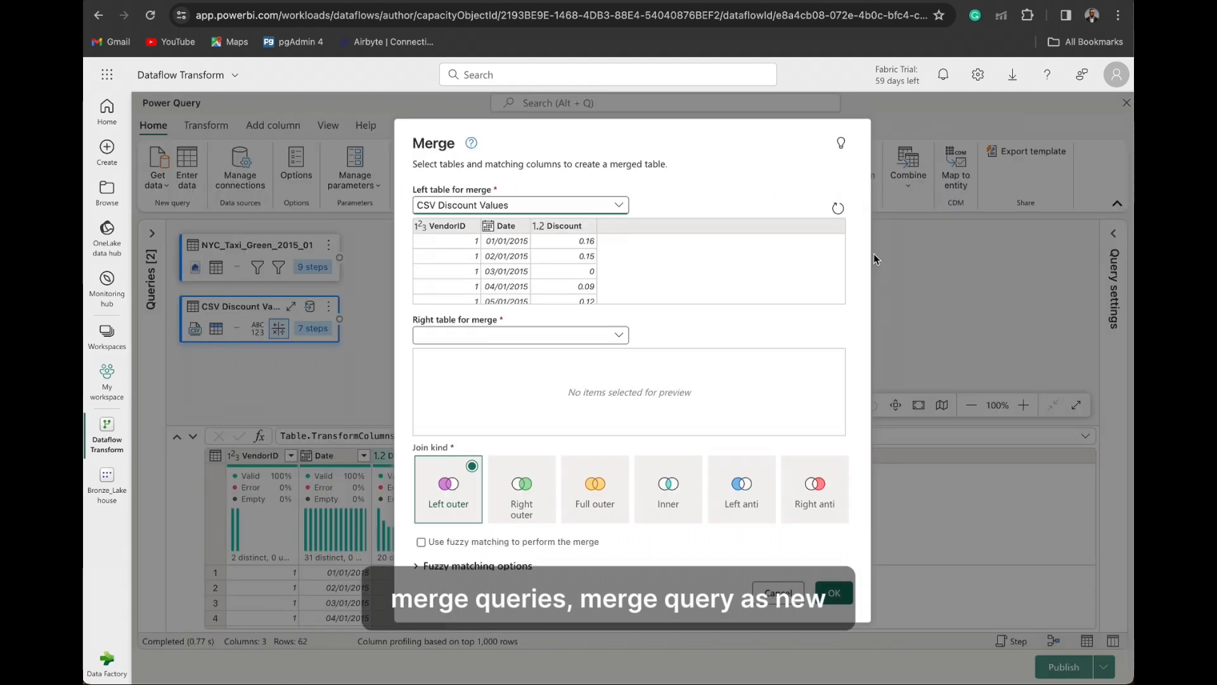
click(619, 209)
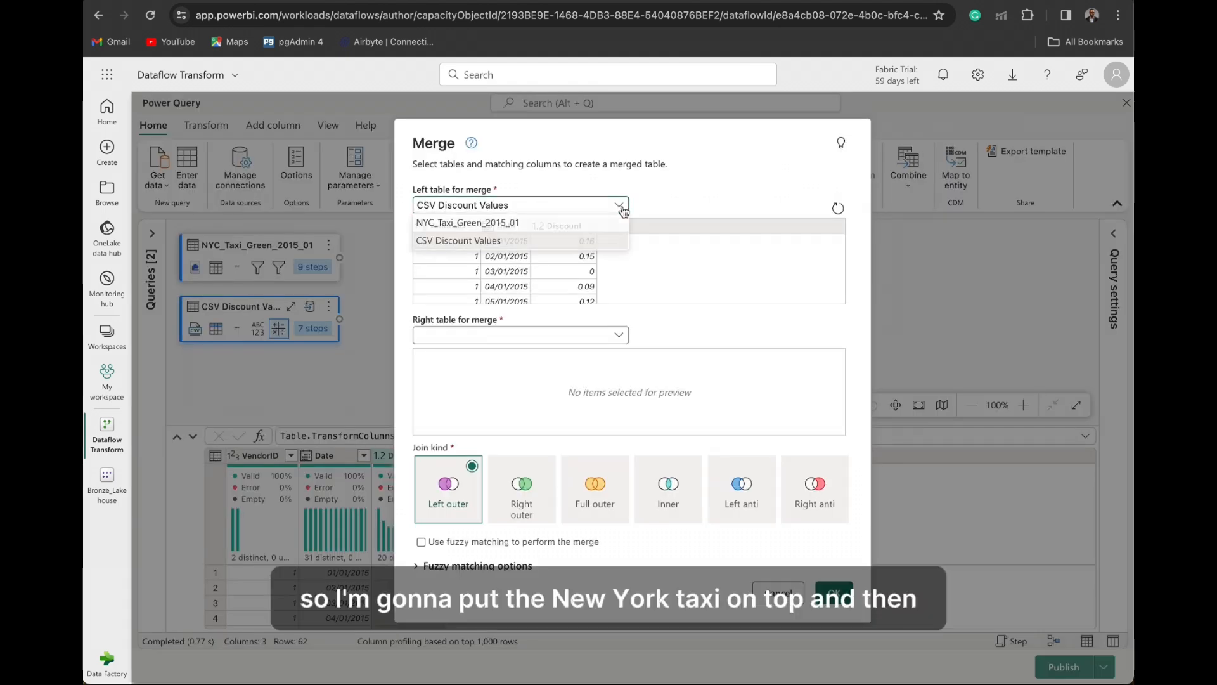
click(588, 222)
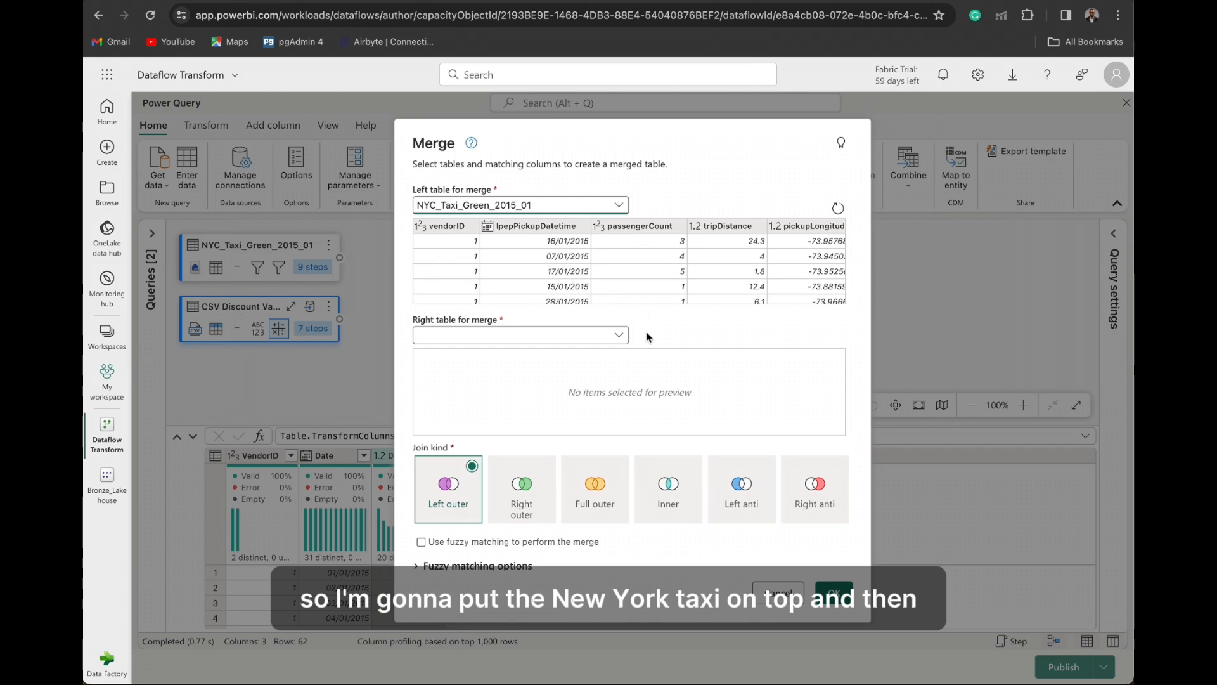
click(610, 335)
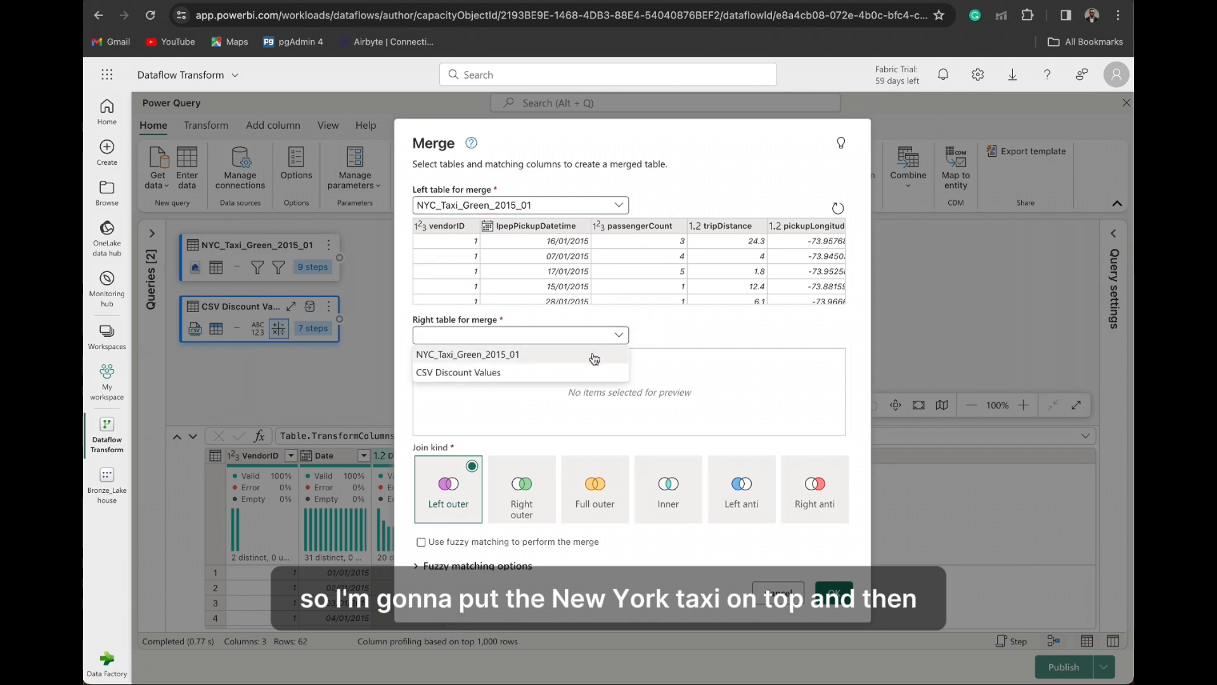
click(584, 372)
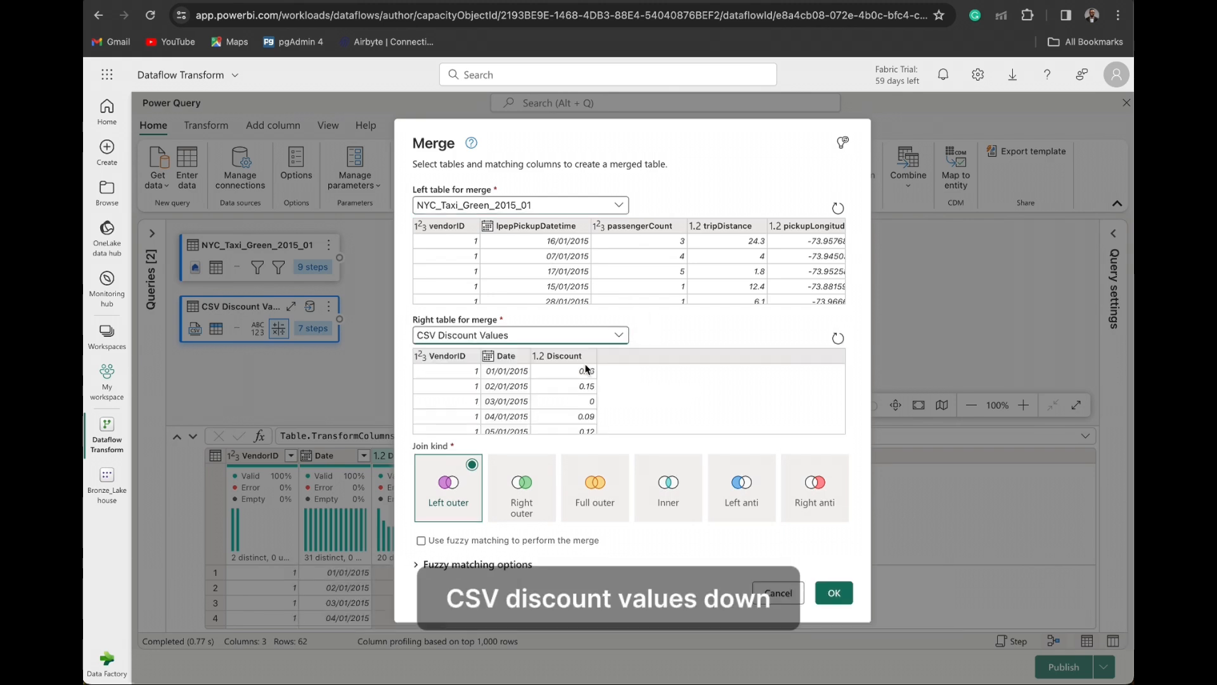
- Match the two tables on vendorID with a left outer join, create the merged query and allow combining data from multiple sources
click(446, 356)
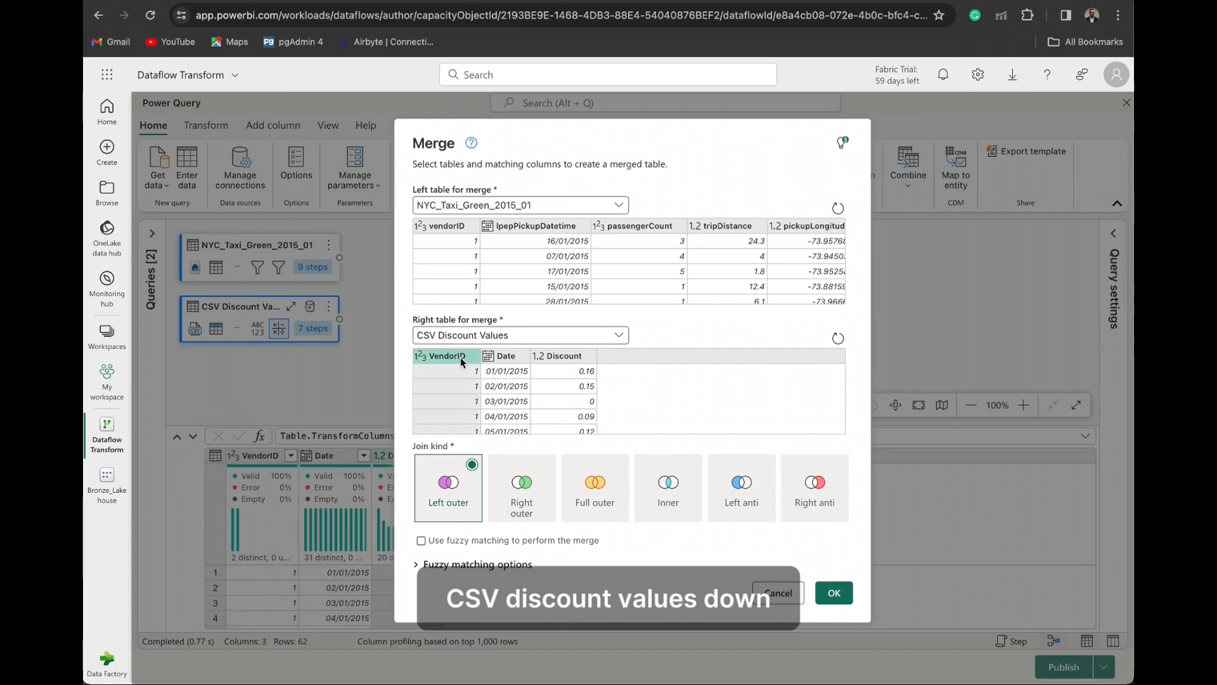
click(442, 230)
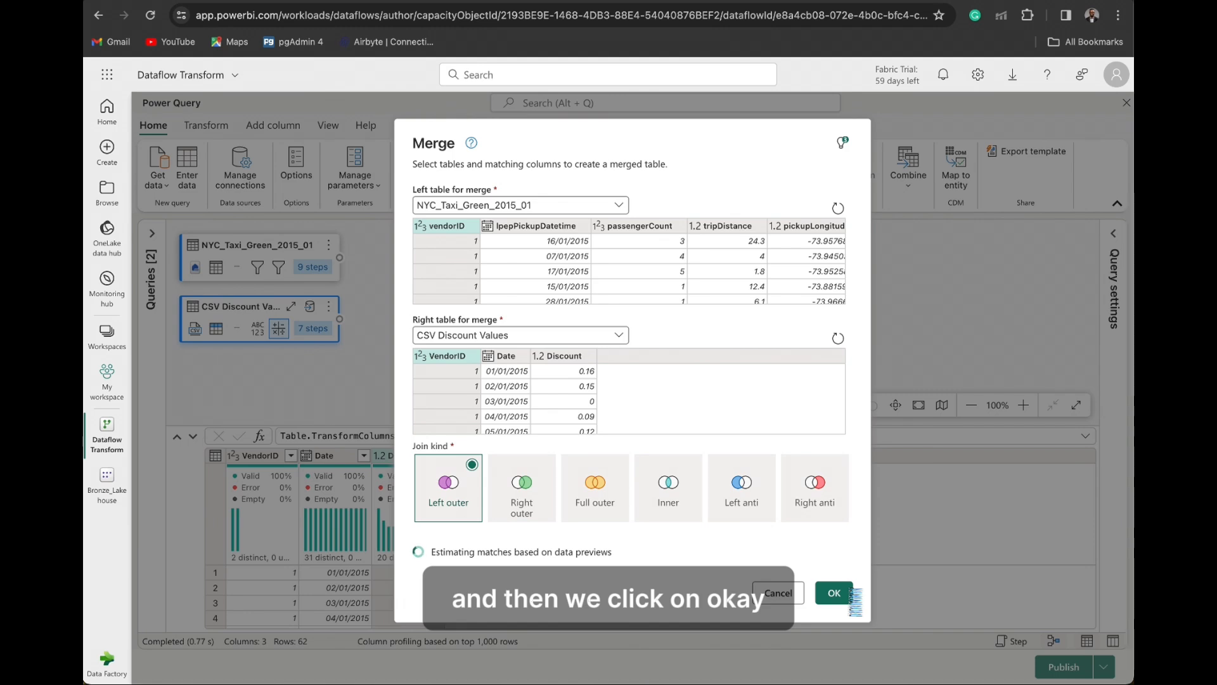
click(850, 594)
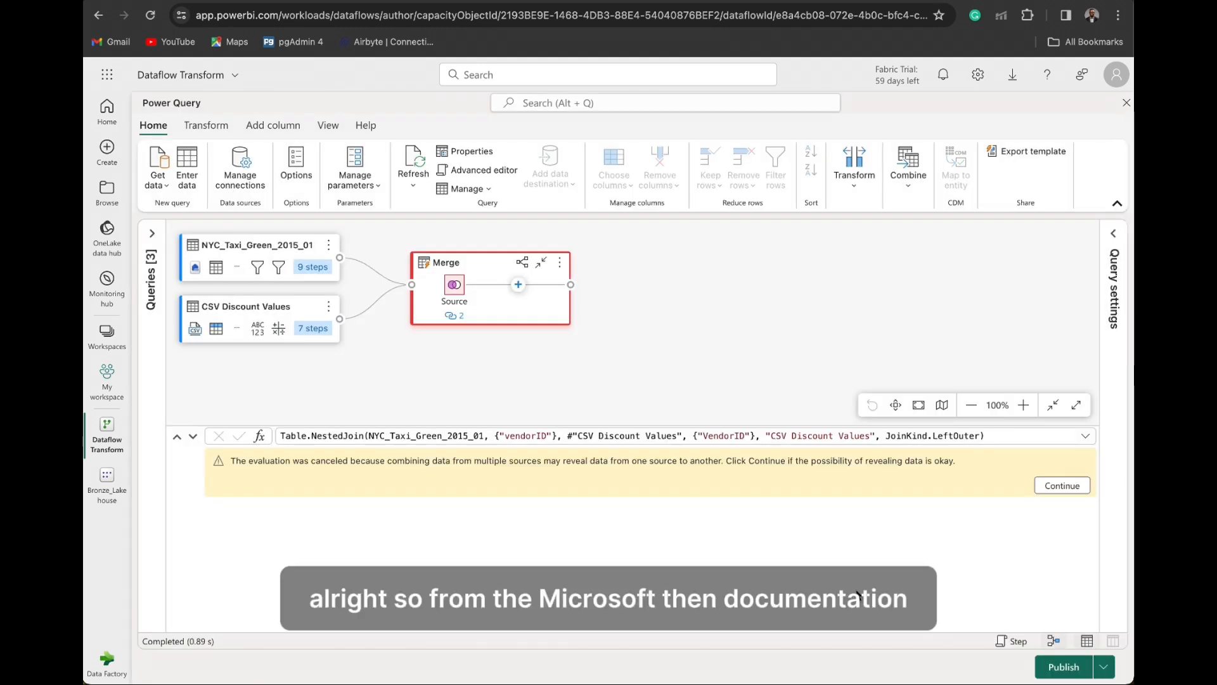
click(1067, 486)
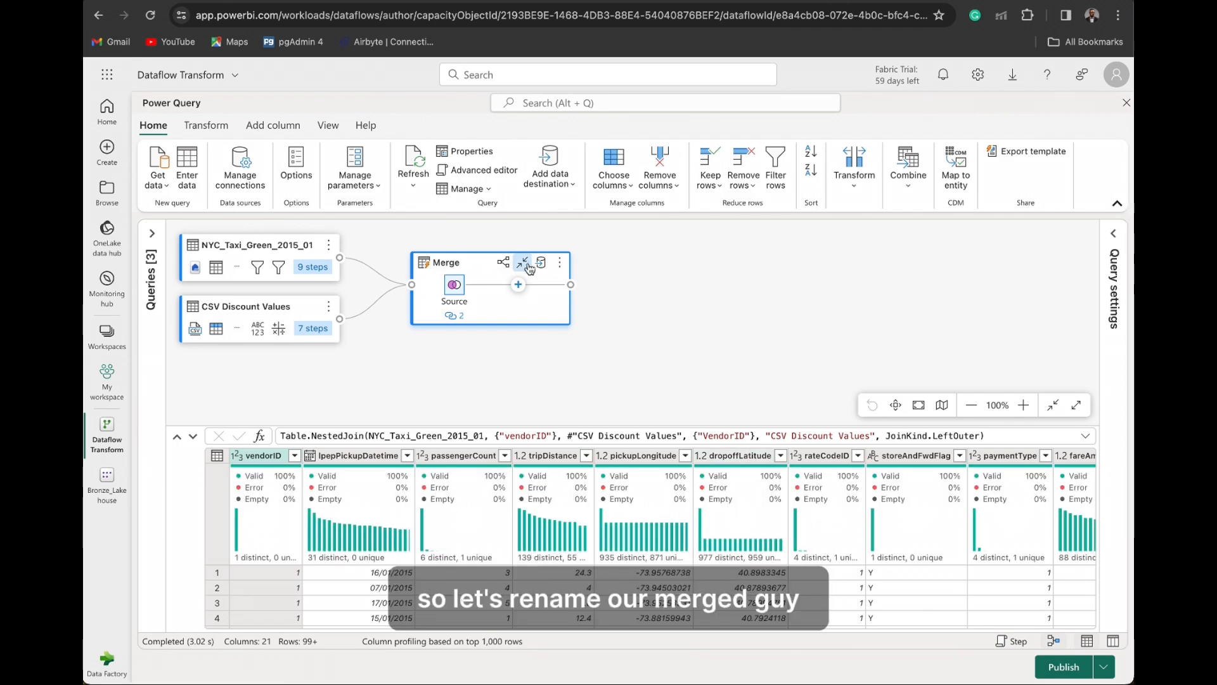
- Rename the merged query with a name that begins with NYC_Taxi_With_ and refers to the discounts
click(560, 262)
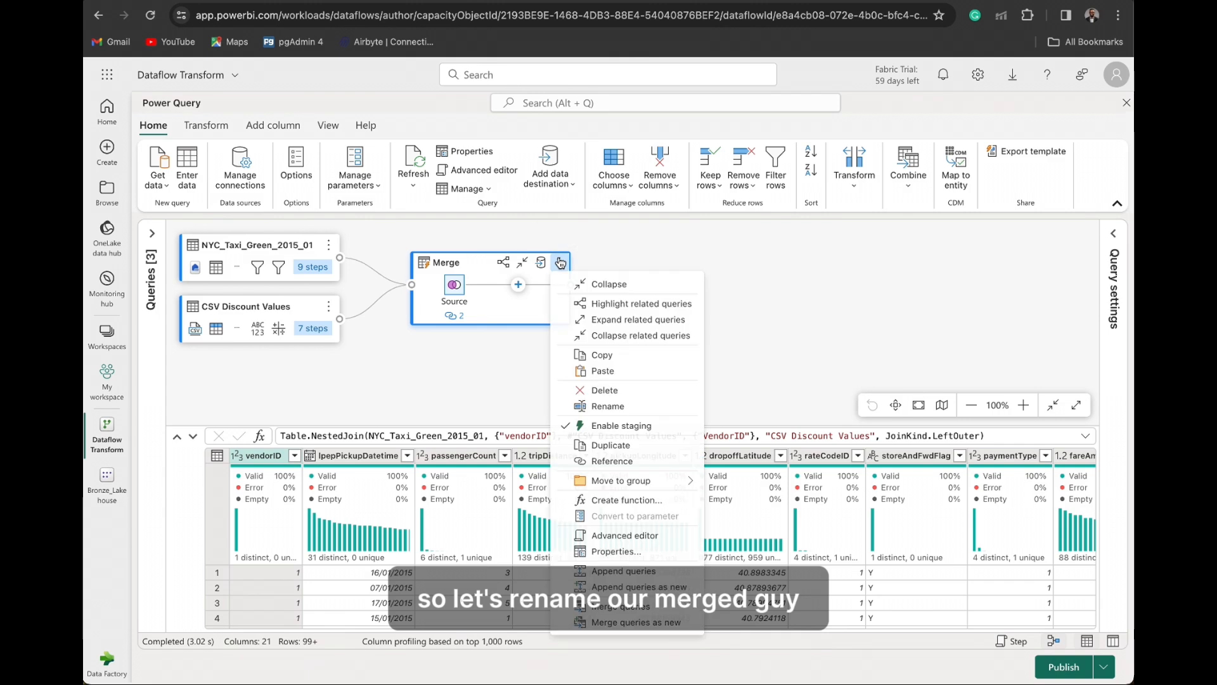
click(602, 406)
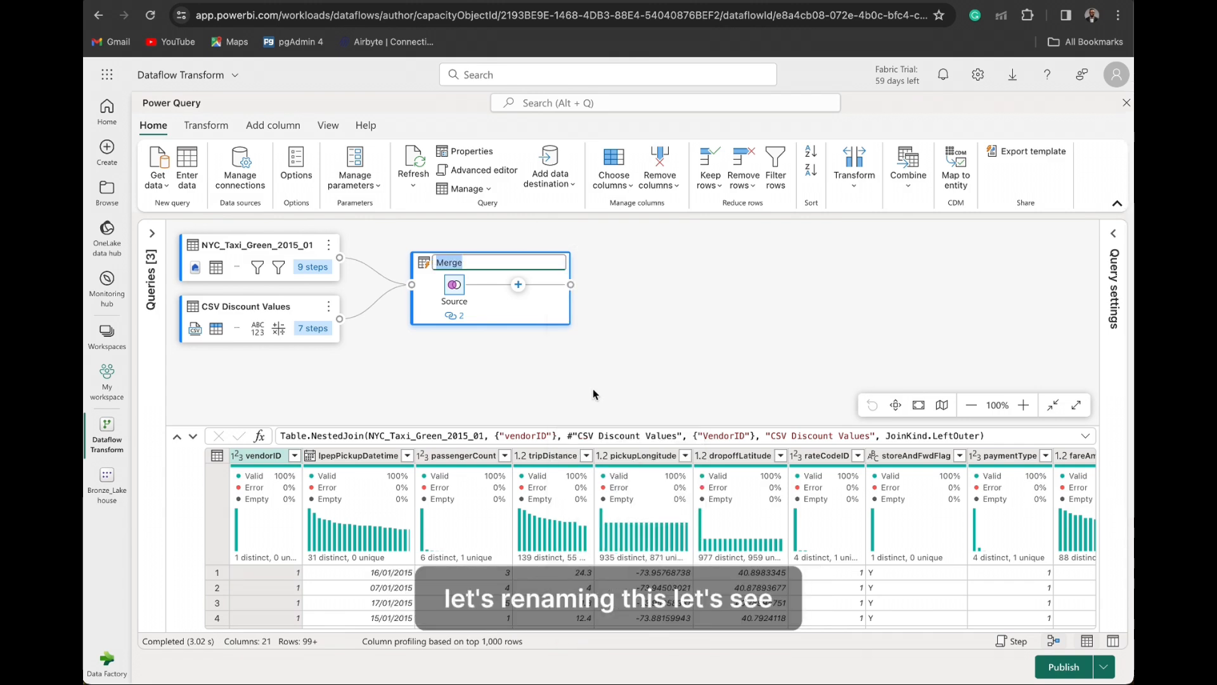
text(NY)
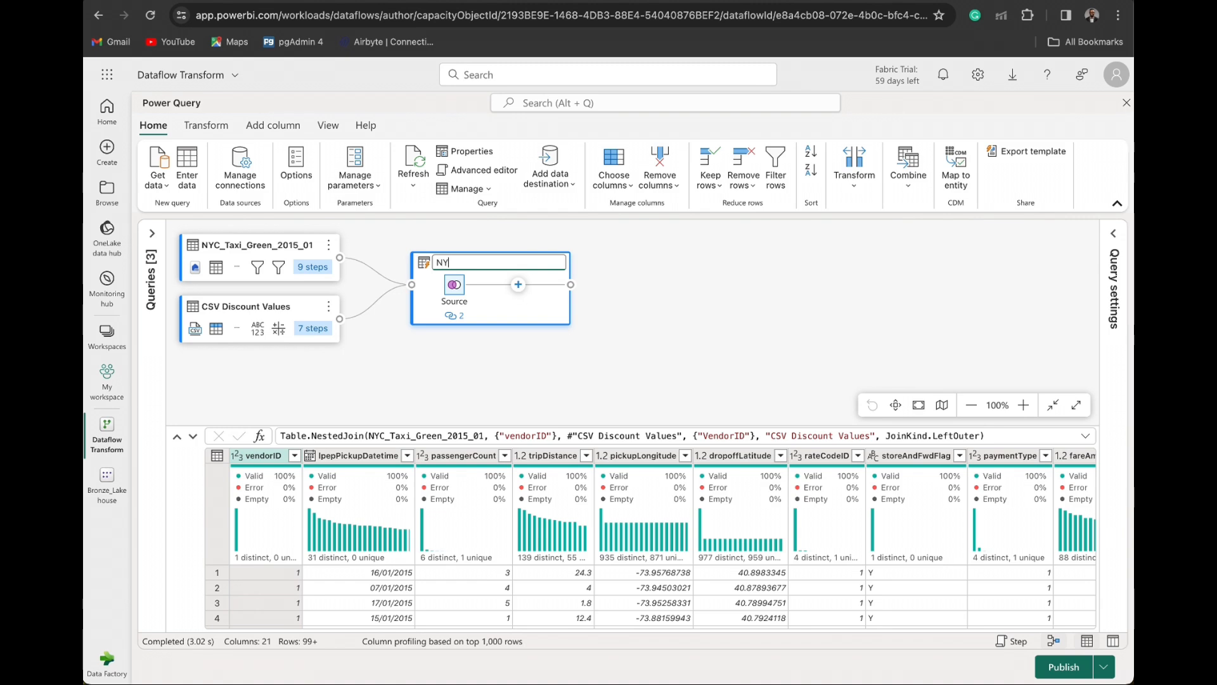
text(C_Ta)
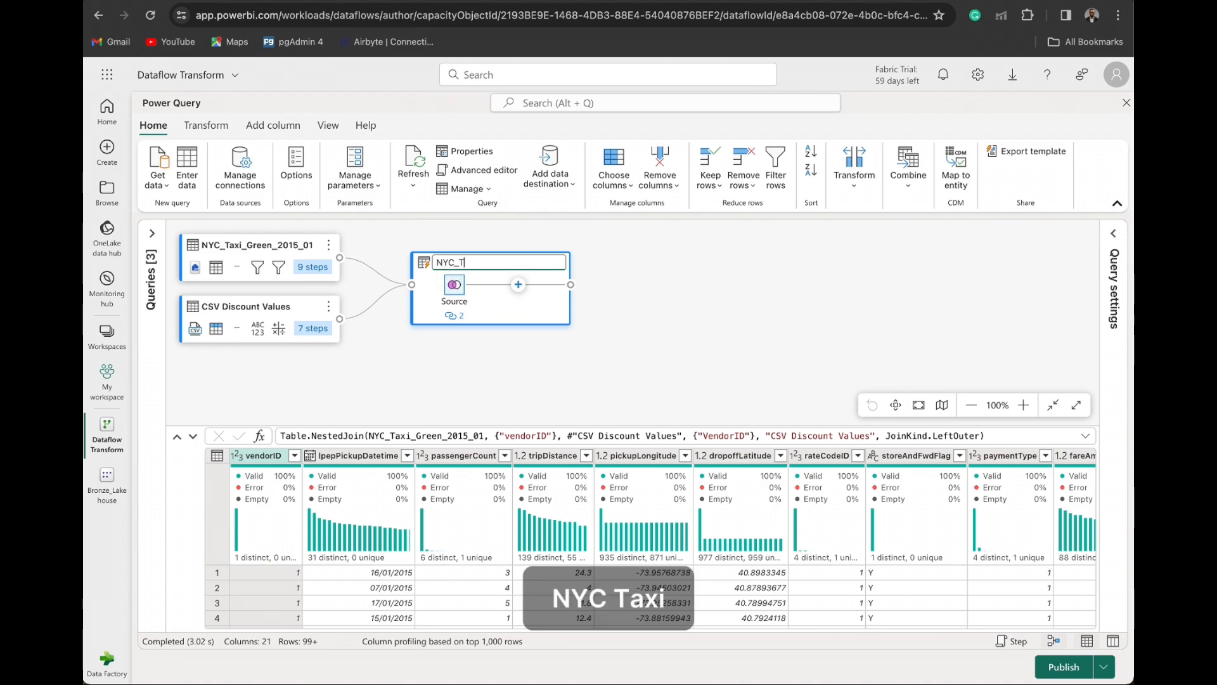
text(w)
text(oth)
key(BackSpace)
key(BackSpace)
key(BackSpace)
key(BackSpace)
text(With_Dos)
key(Return)
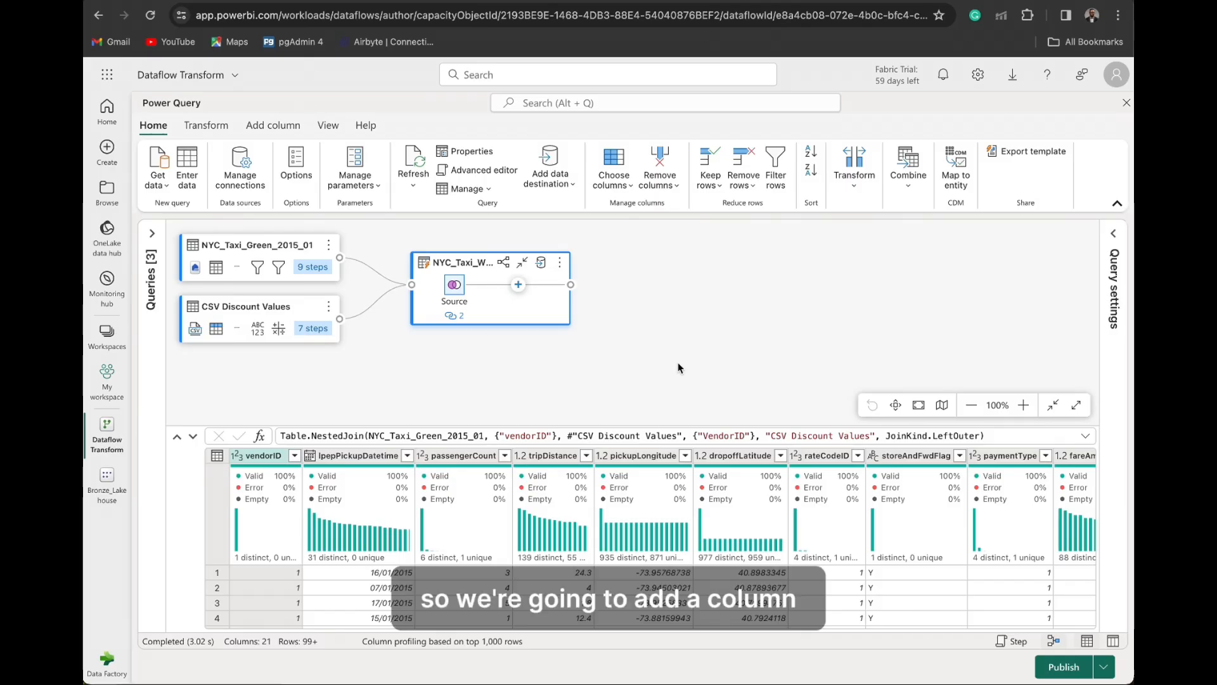
- Expand the CSV Discount Values column of the merged query to include only the Discount column
mouse_move(898, 543)
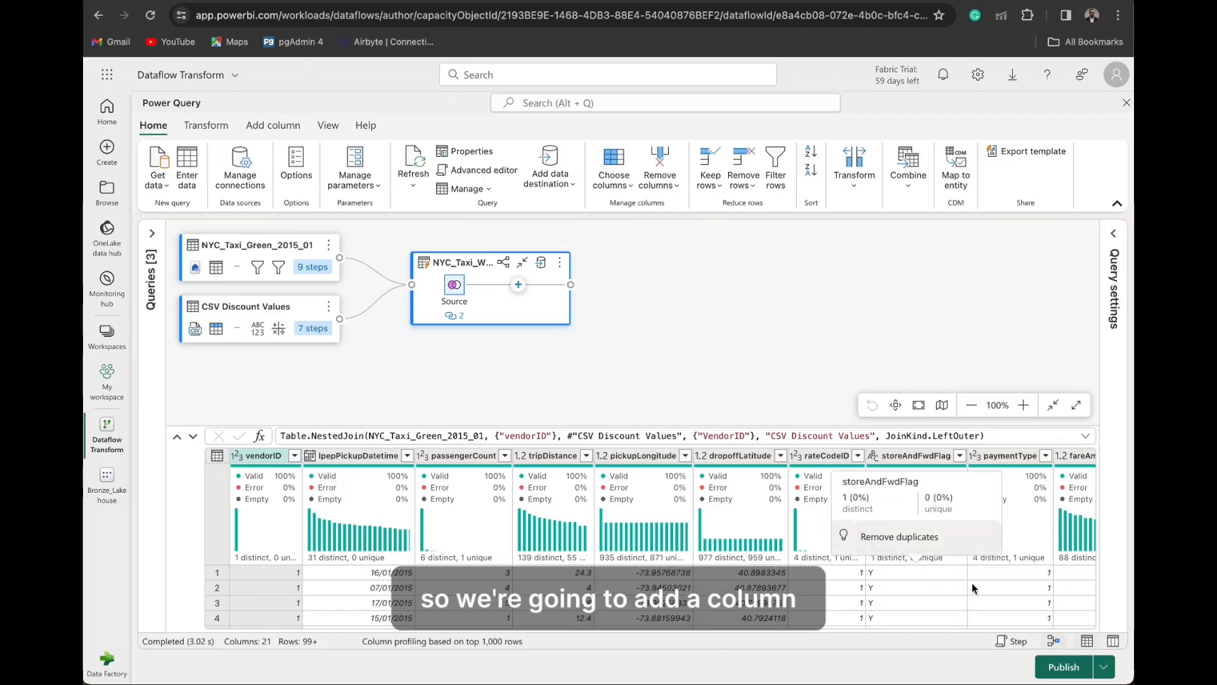
scroll(924, 588, right, 5)
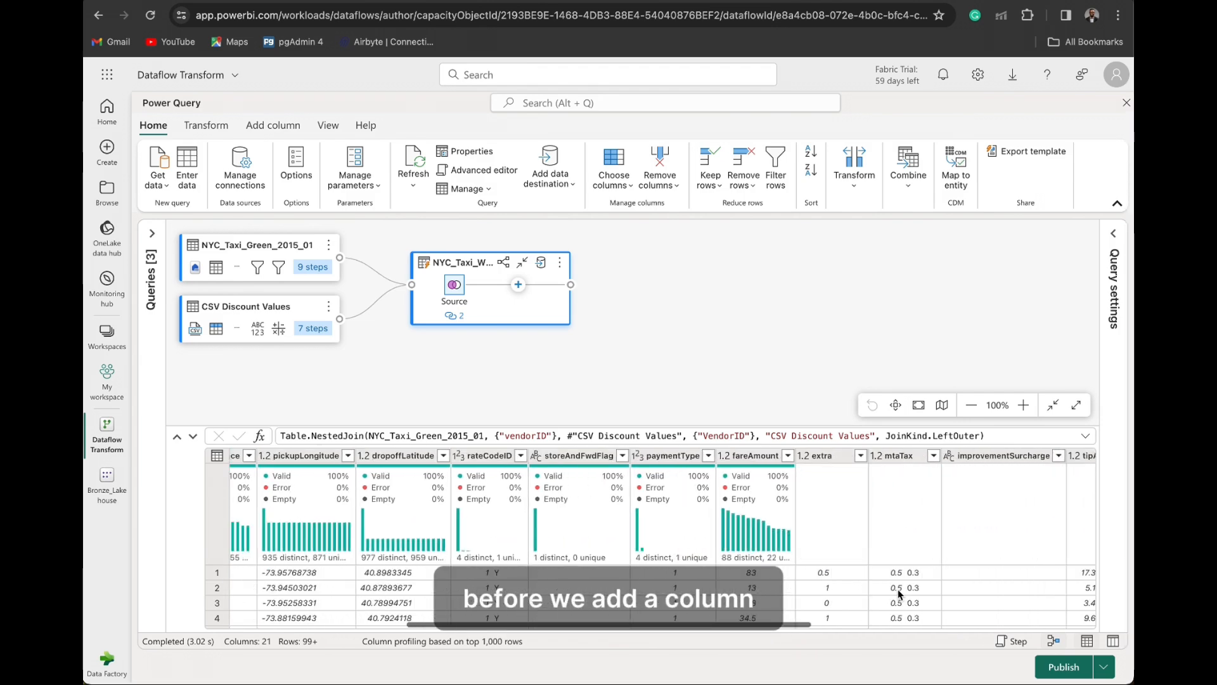
scroll(898, 588, right, 5)
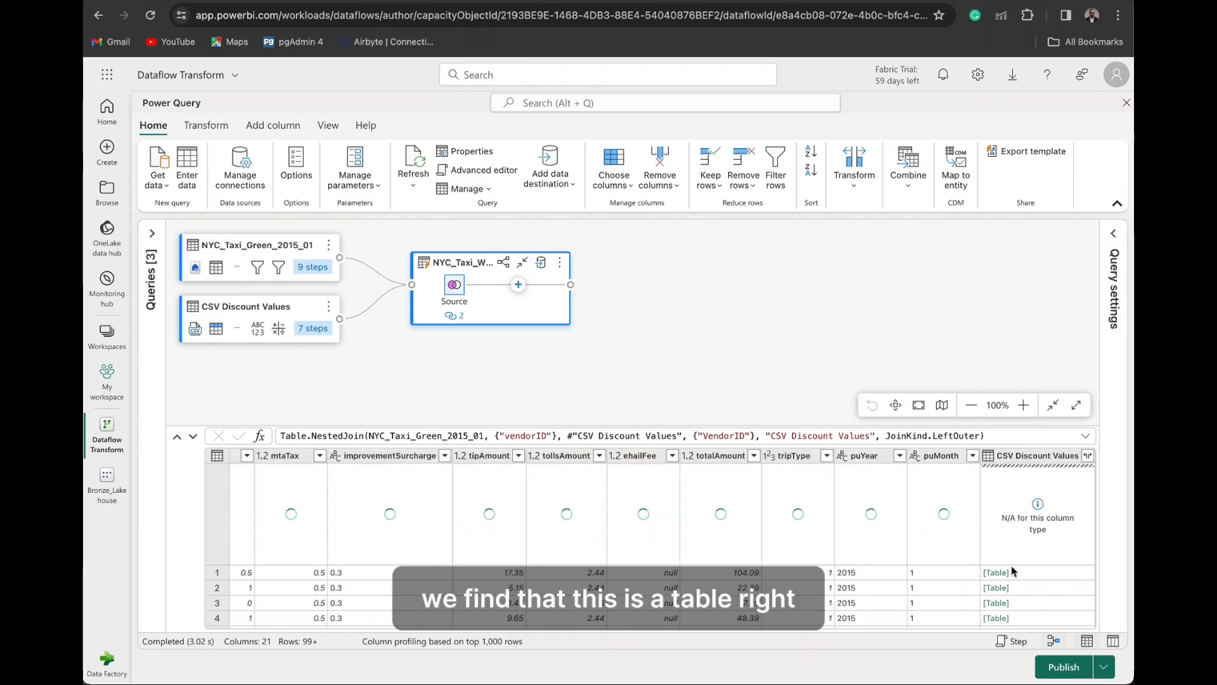
click(1089, 456)
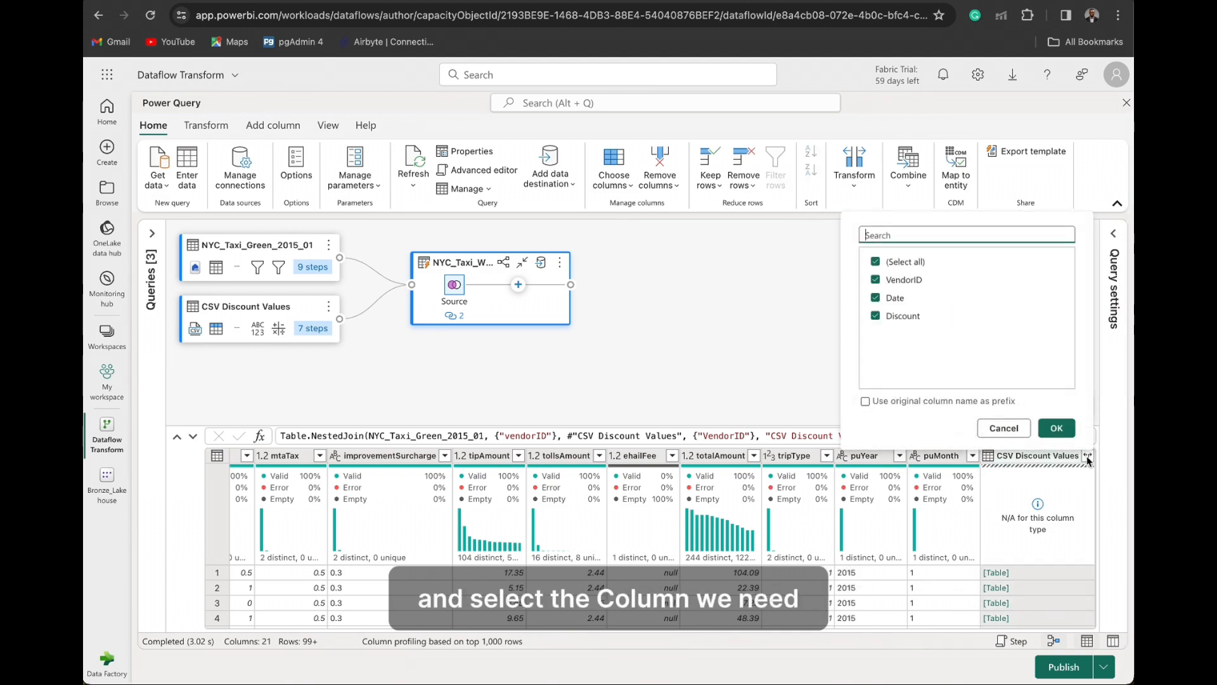
click(878, 264)
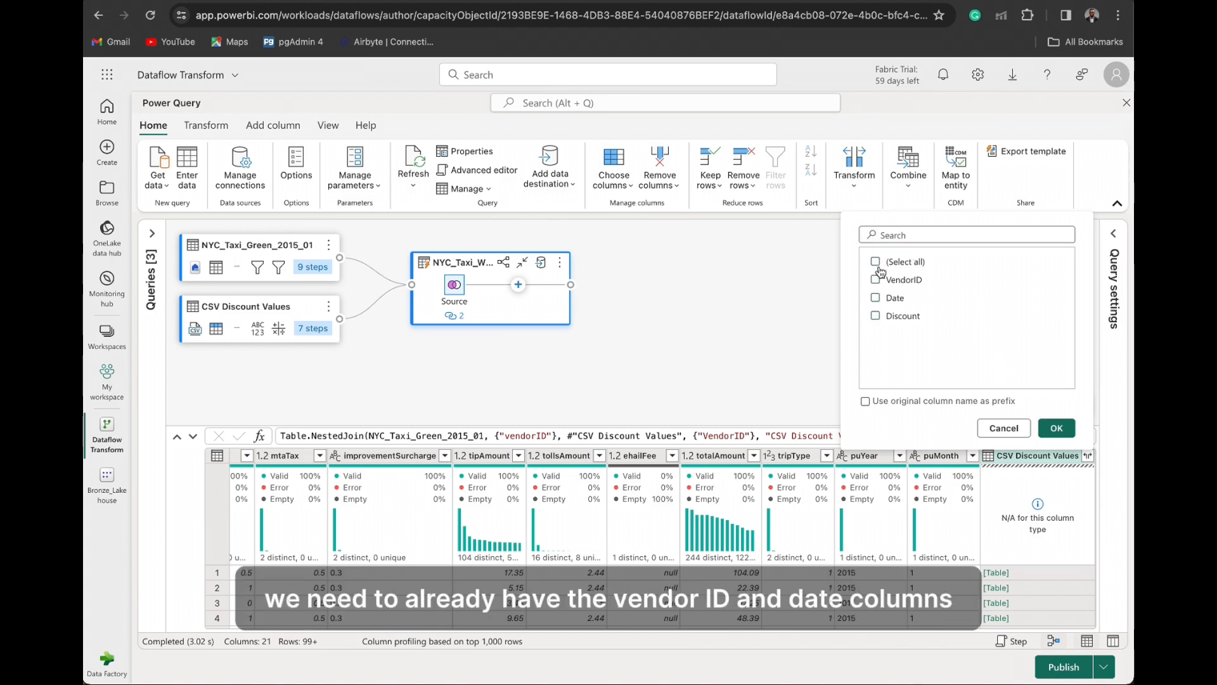
click(875, 316)
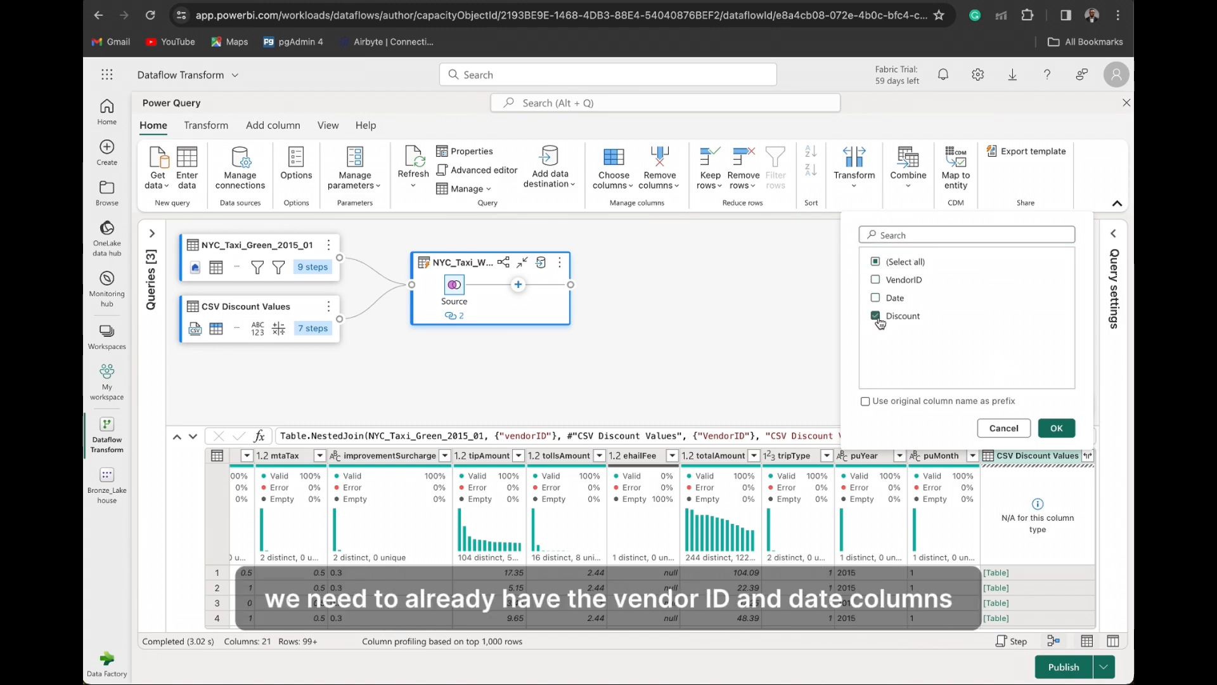
click(1054, 428)
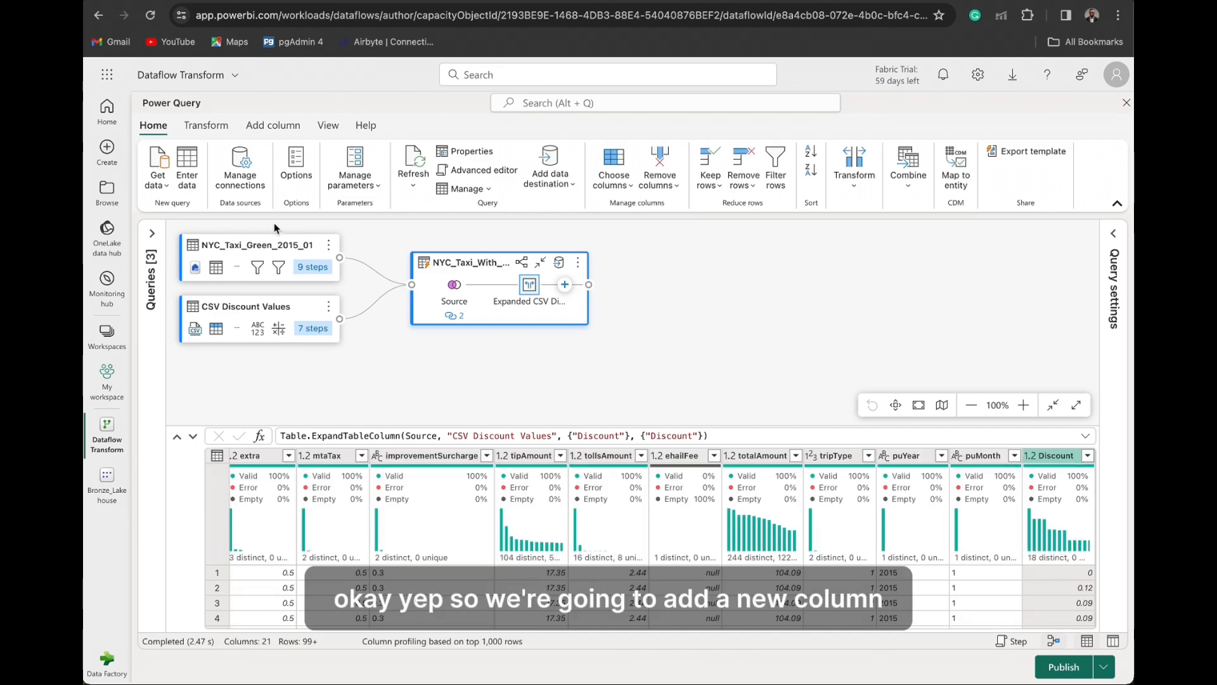
- Start a custom column in the merged query and name it TotalAfterDiscount
click(273, 126)
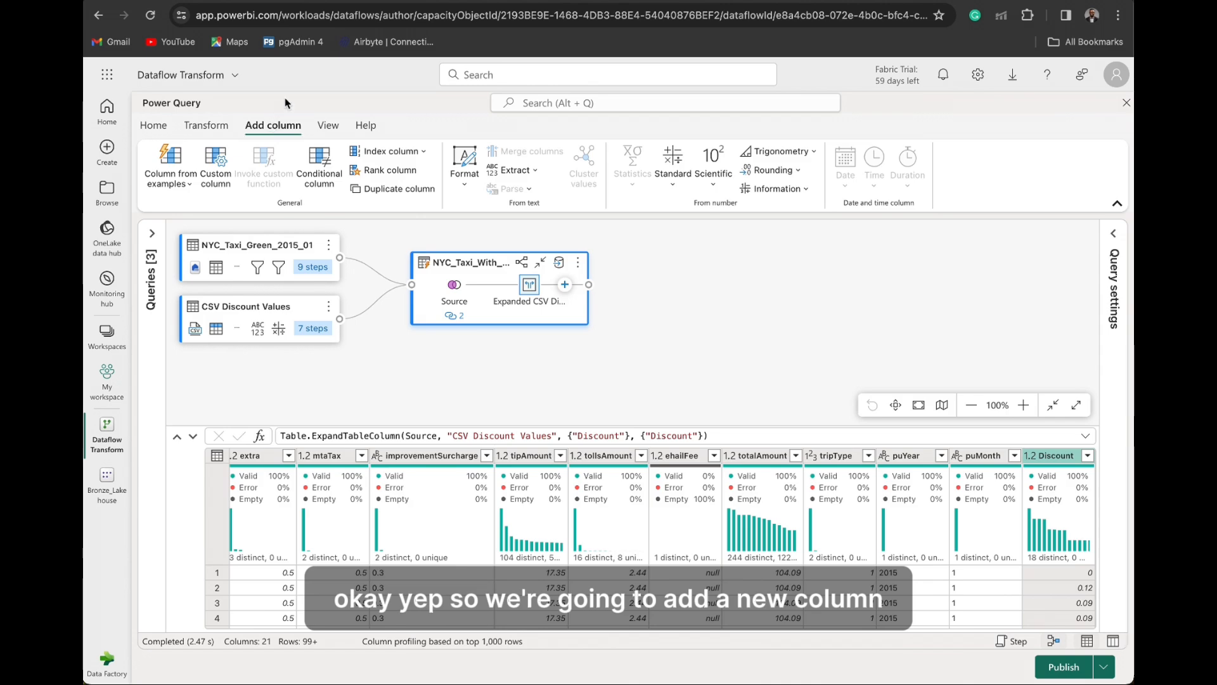
click(216, 166)
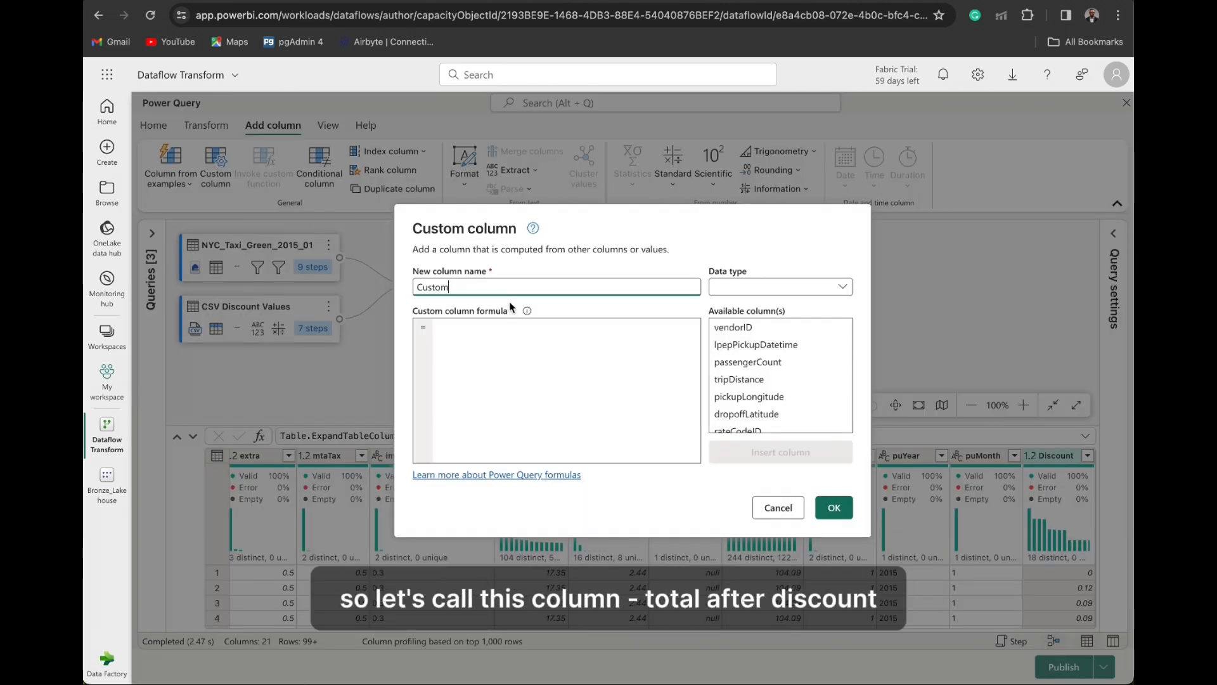
key(BackSpace)
key(BackSpace)
key(BackSpace)
key(BackSpace)
key(BackSpace)
key(BackSpace)
text(TotalAfterDiscount)
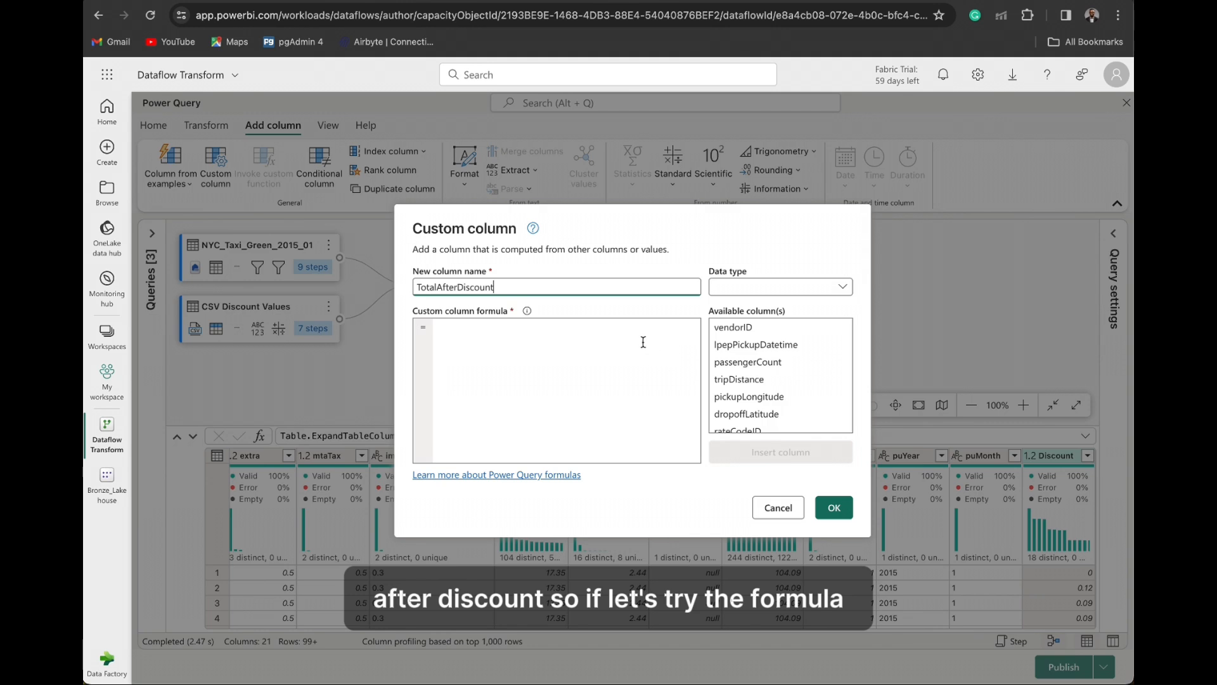
- Begin the custom column formula with the condition if[totalAmount] > 0 then
click(569, 404)
text(if)
scroll(804, 396, down, 5)
scroll(775, 390, down, 1)
click(768, 401)
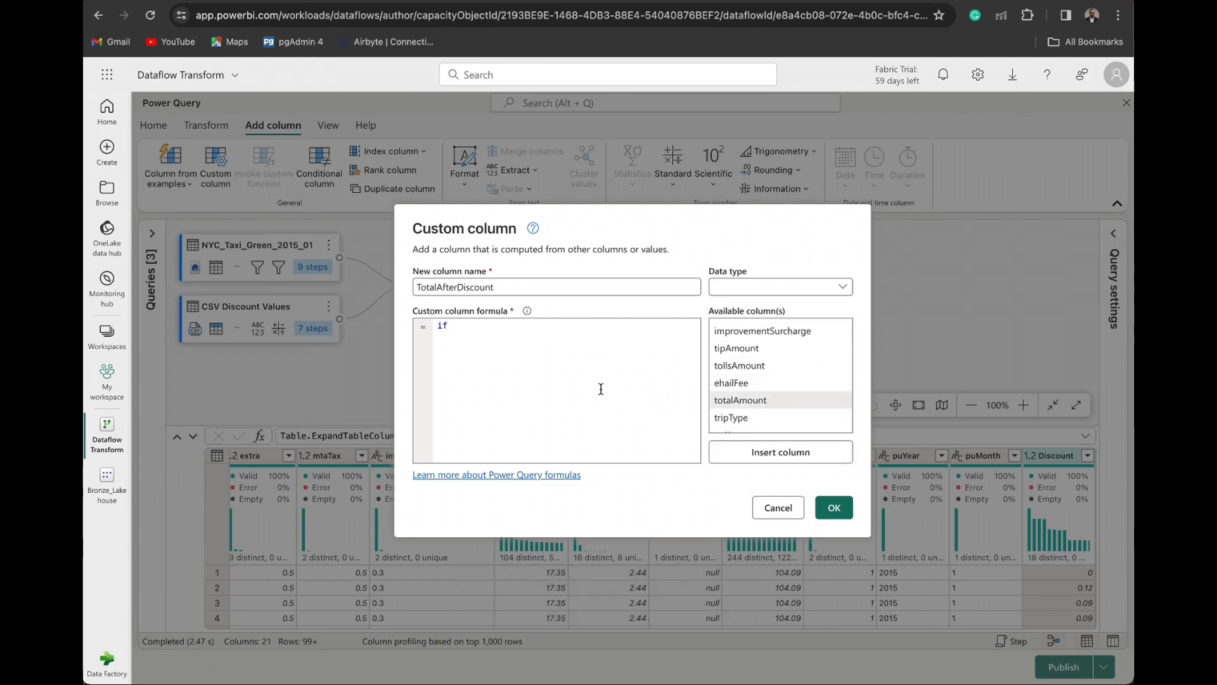
click(800, 451)
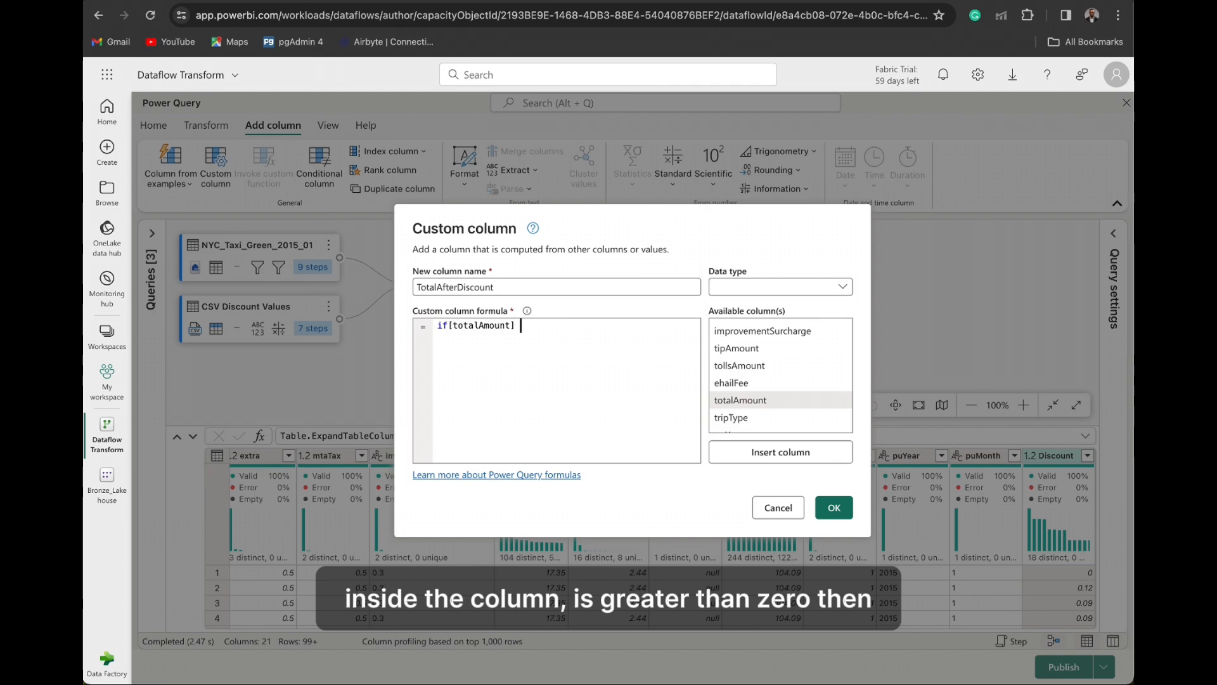
text(> 0 then)
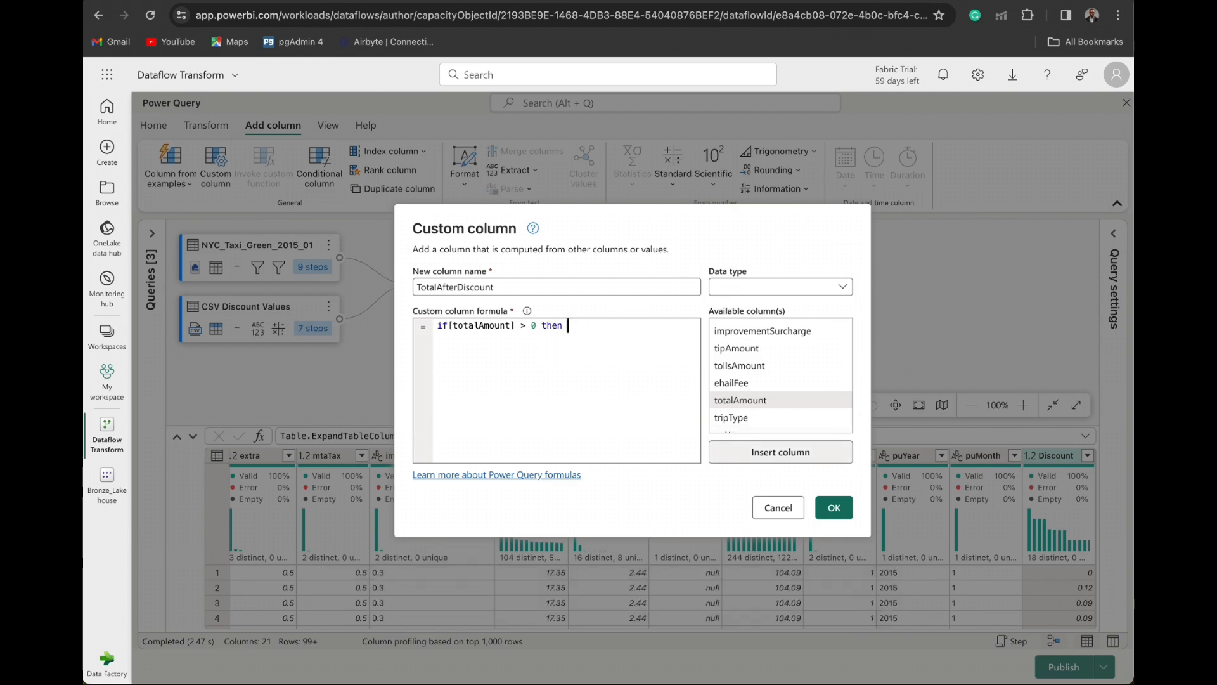
- Complete the custom column formula with [totalAmount] * (1 - [Discount]) else [totalAmount]
click(786, 454)
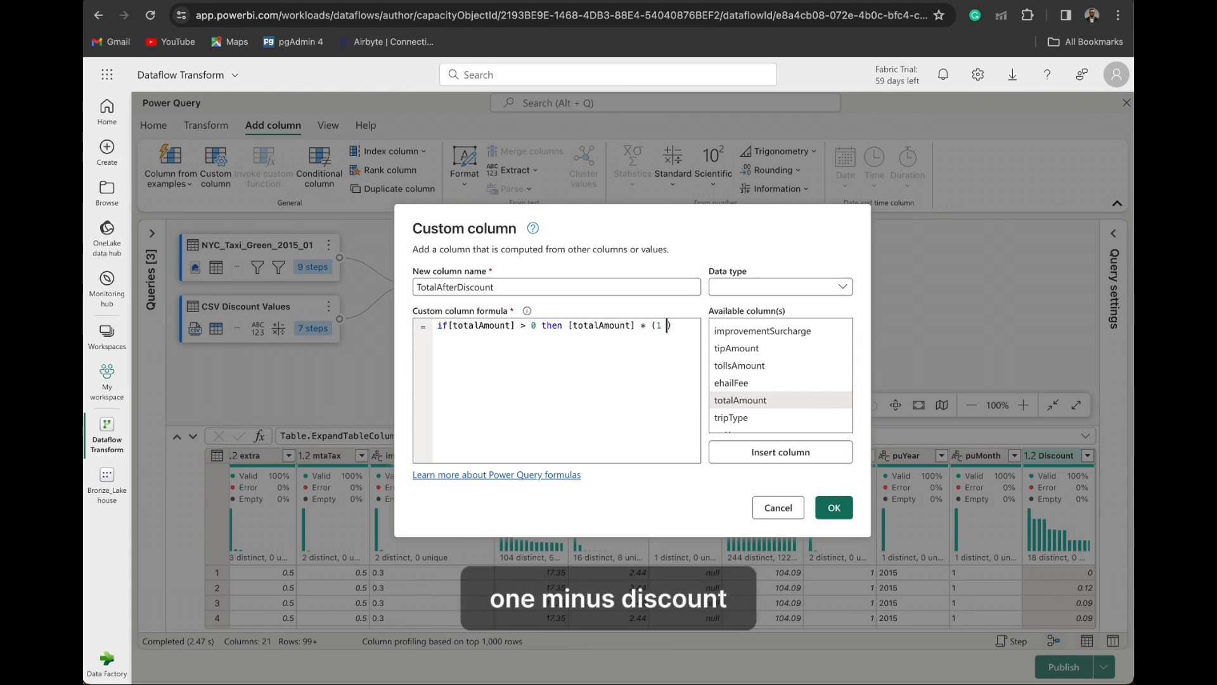
text(-)
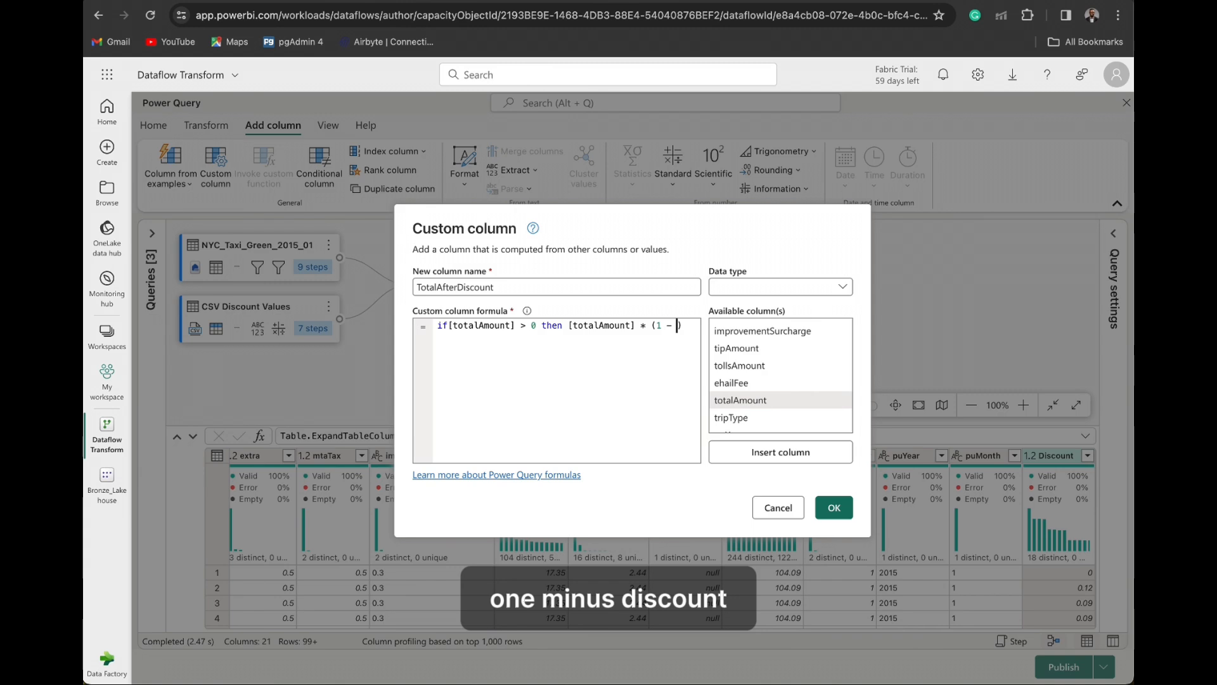
scroll(759, 415, down, 2)
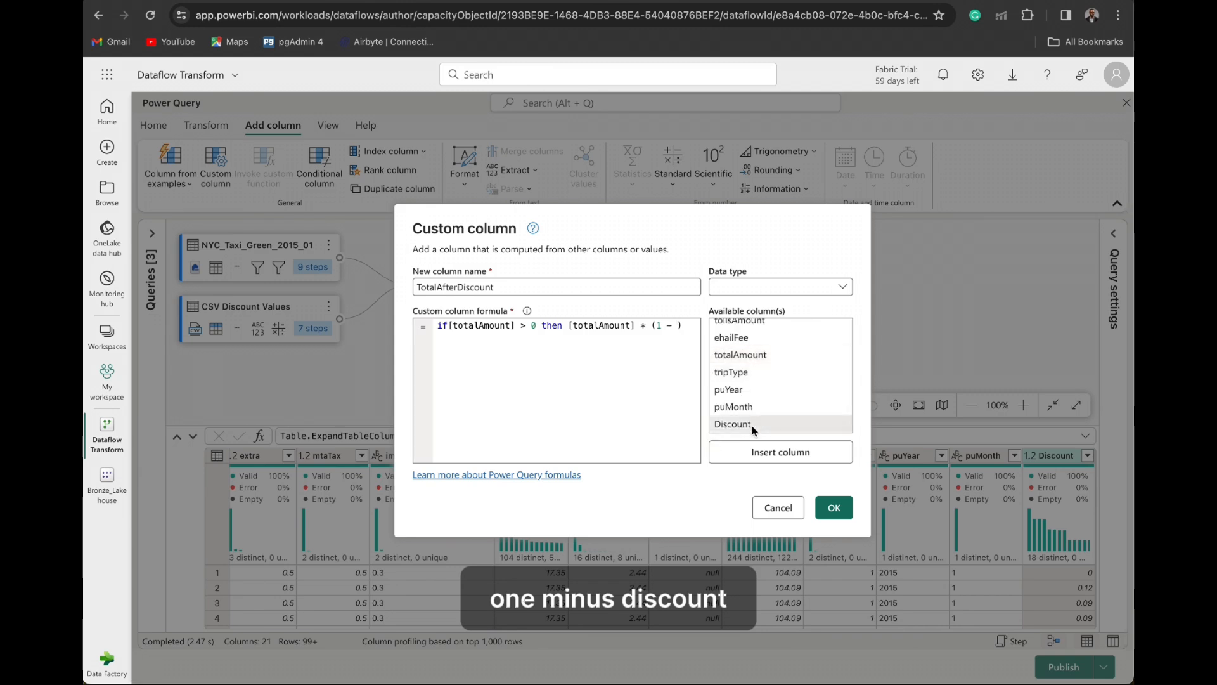
click(754, 452)
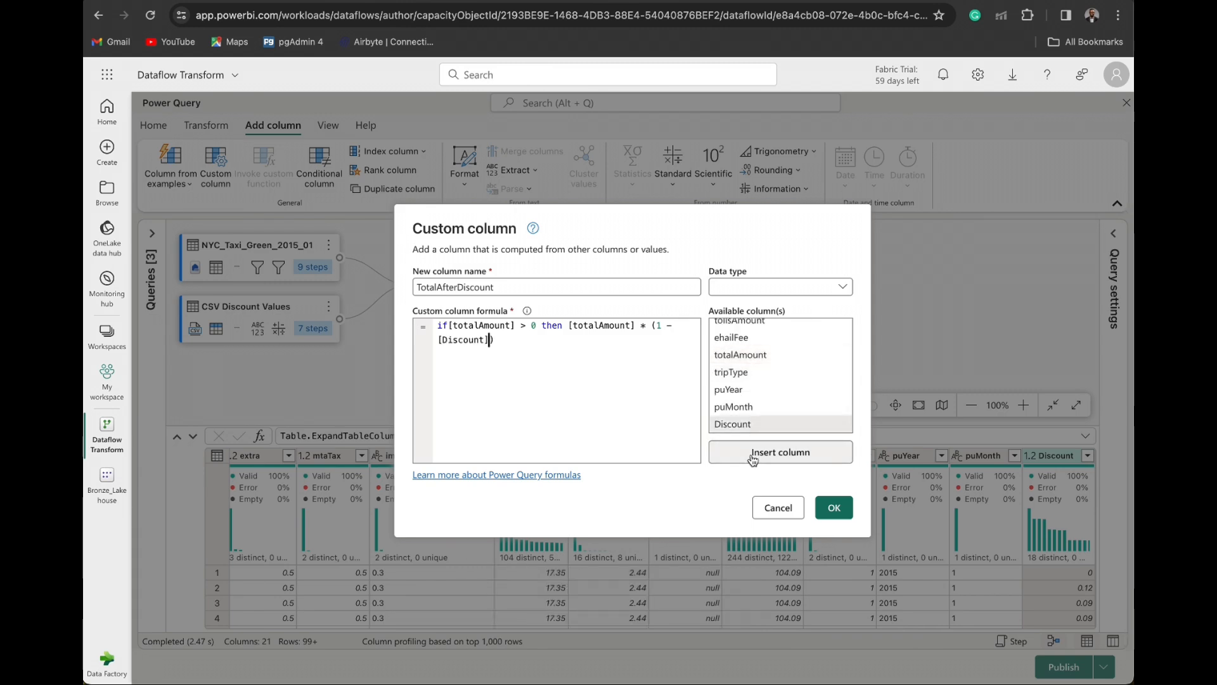
key(End)
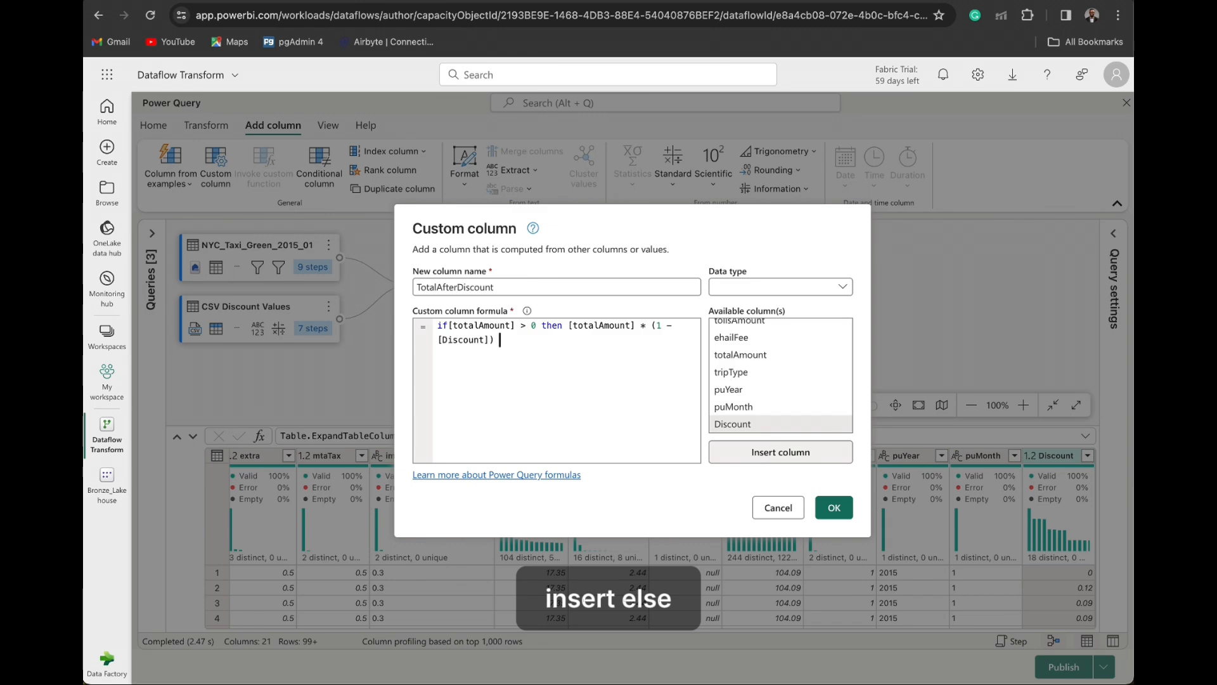
text(else )
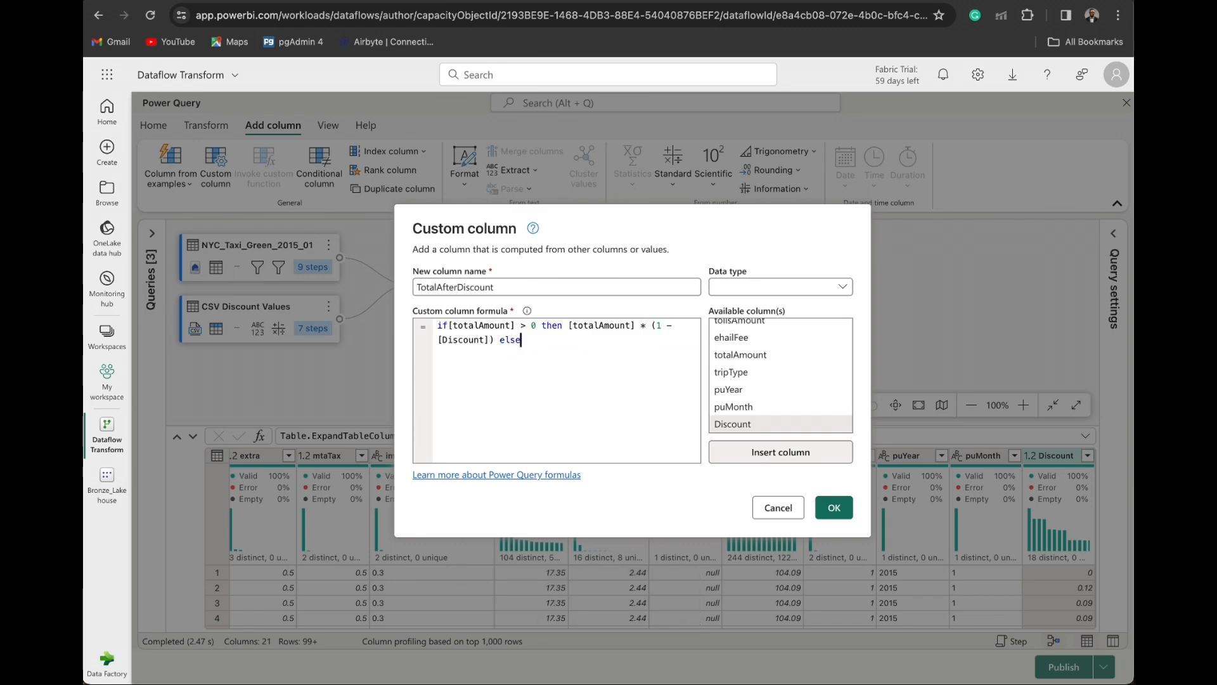
text(to)
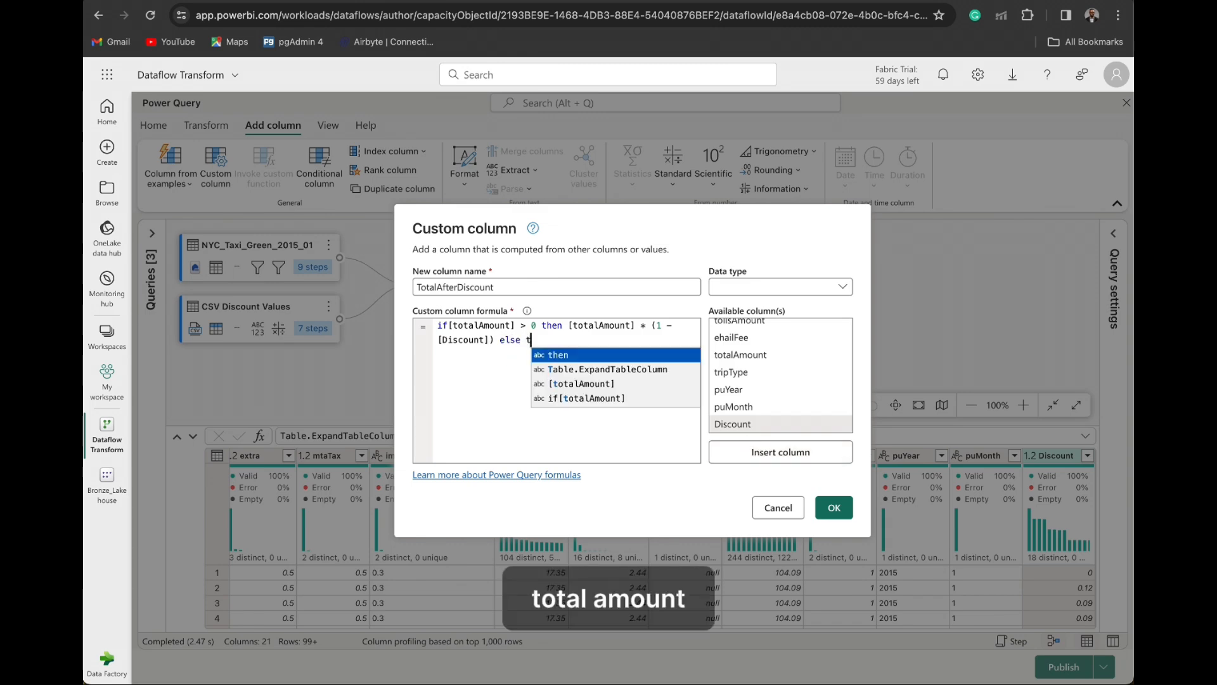
key(Return)
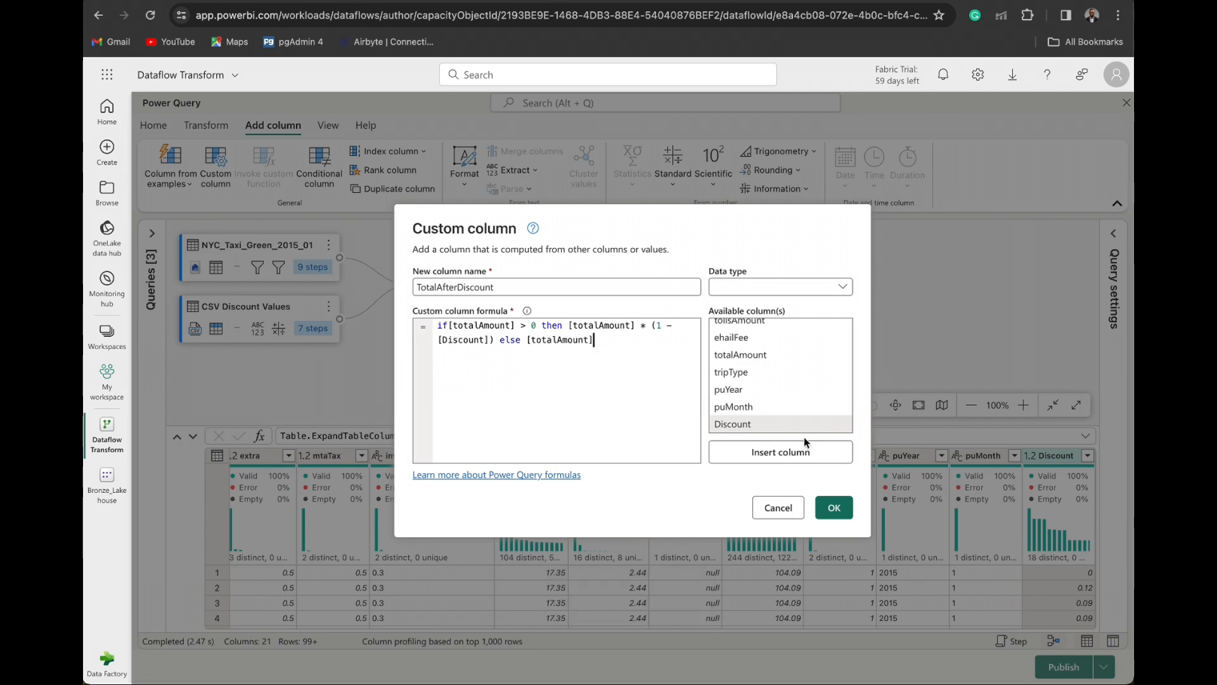
- Set the custom column's data type to Currency and add the column to the merged query
click(840, 287)
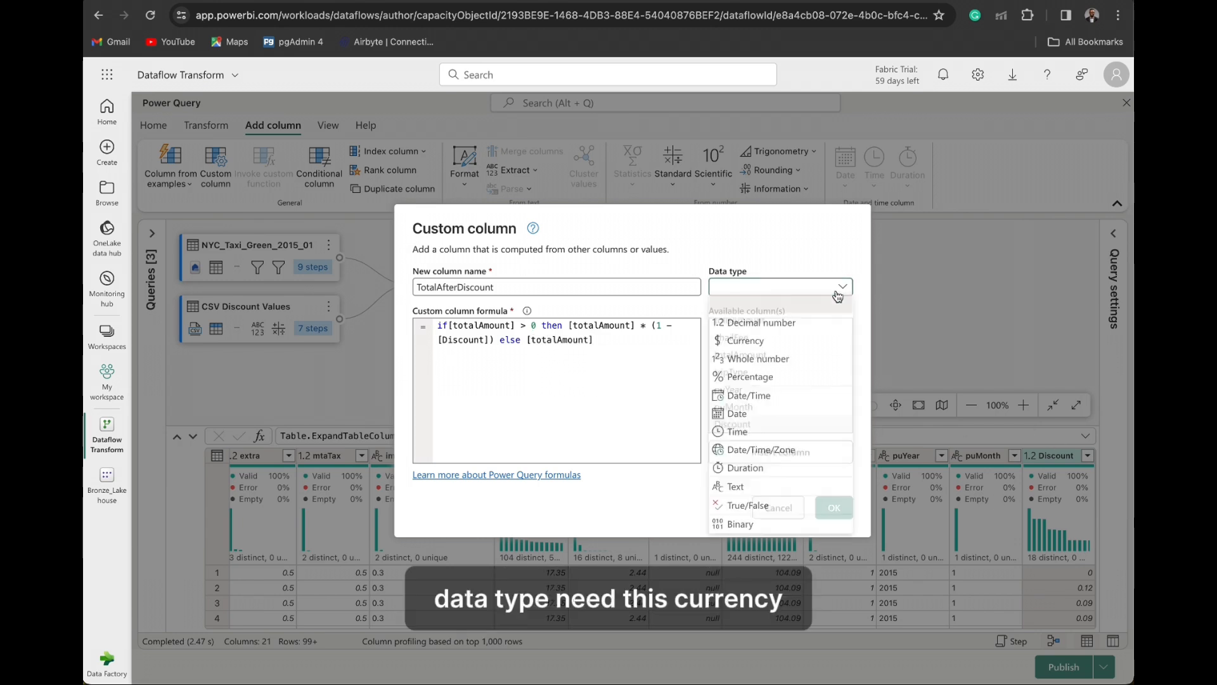
click(790, 343)
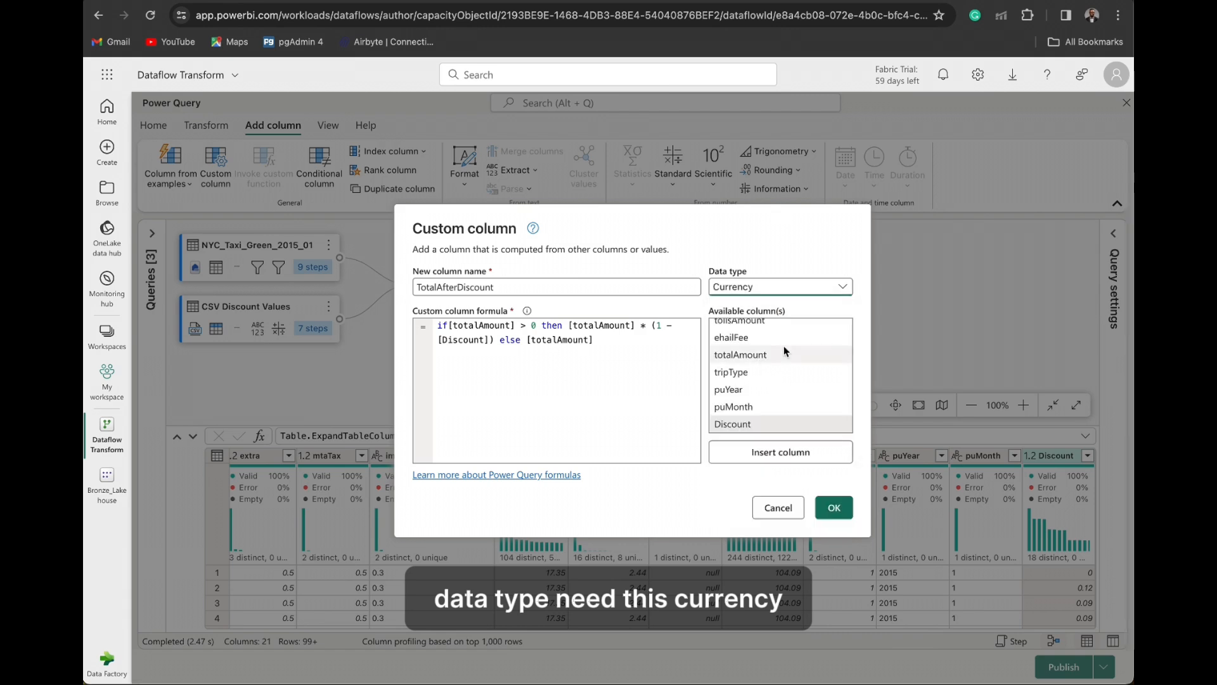
click(844, 507)
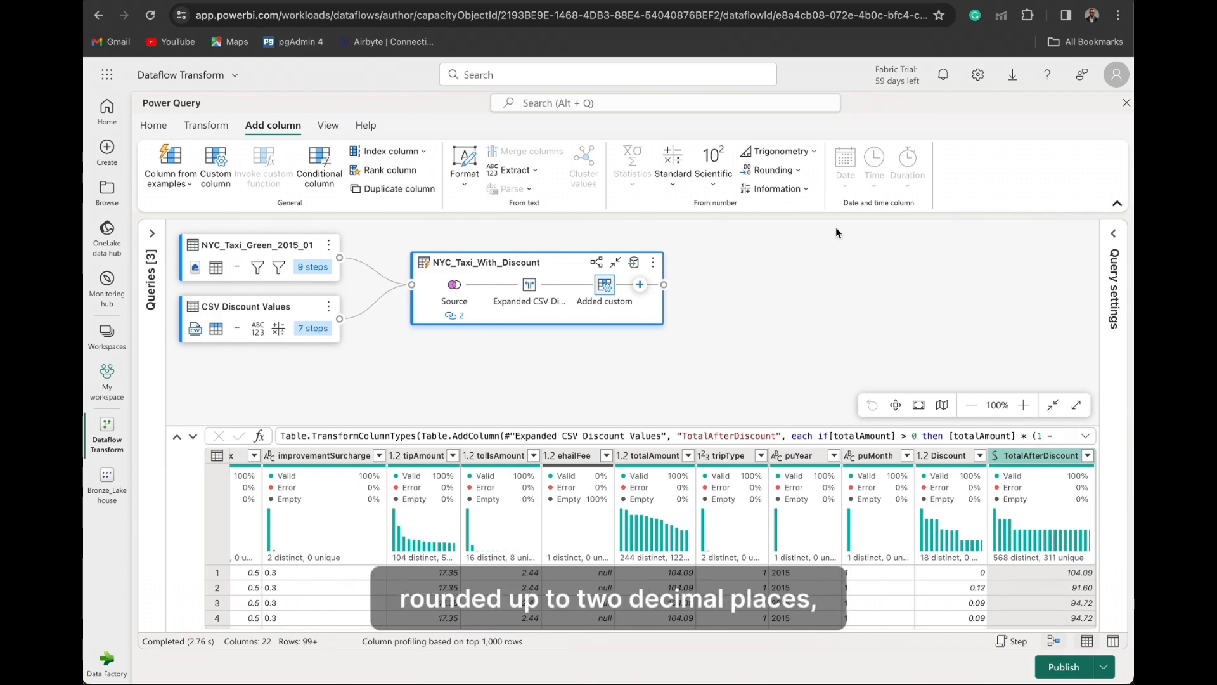
- Add a column that rounds the TotalAfterDiscount values to 2 decimal places
click(798, 171)
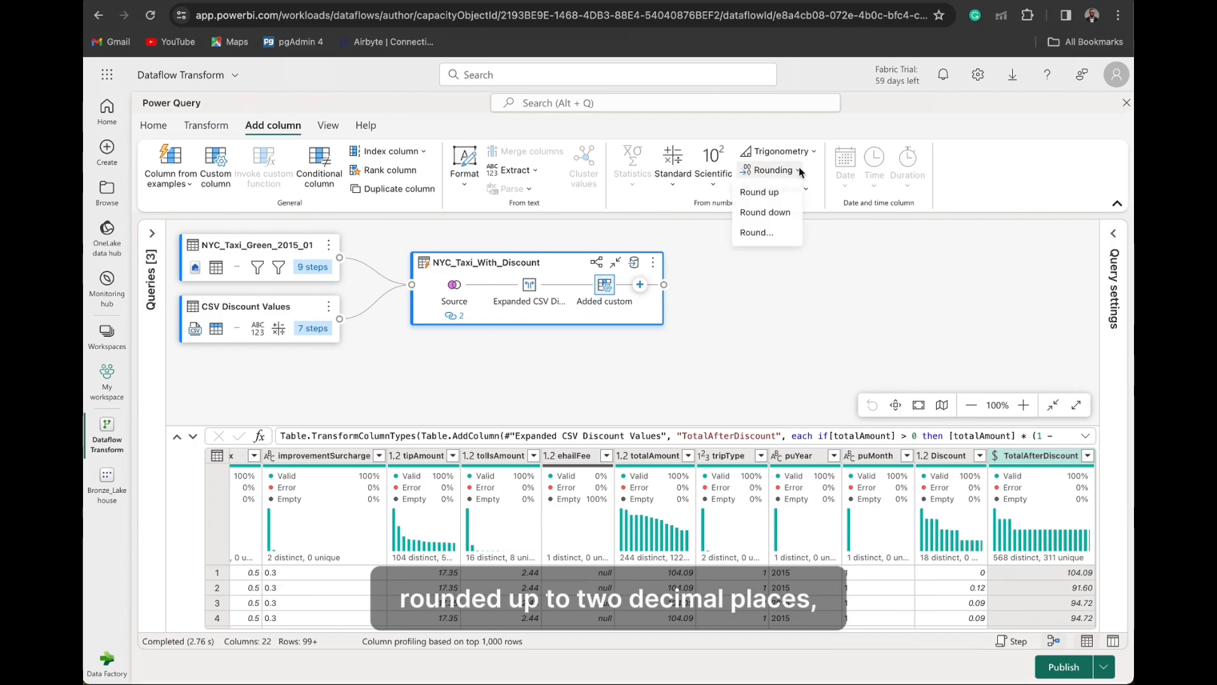
click(762, 233)
text(2)
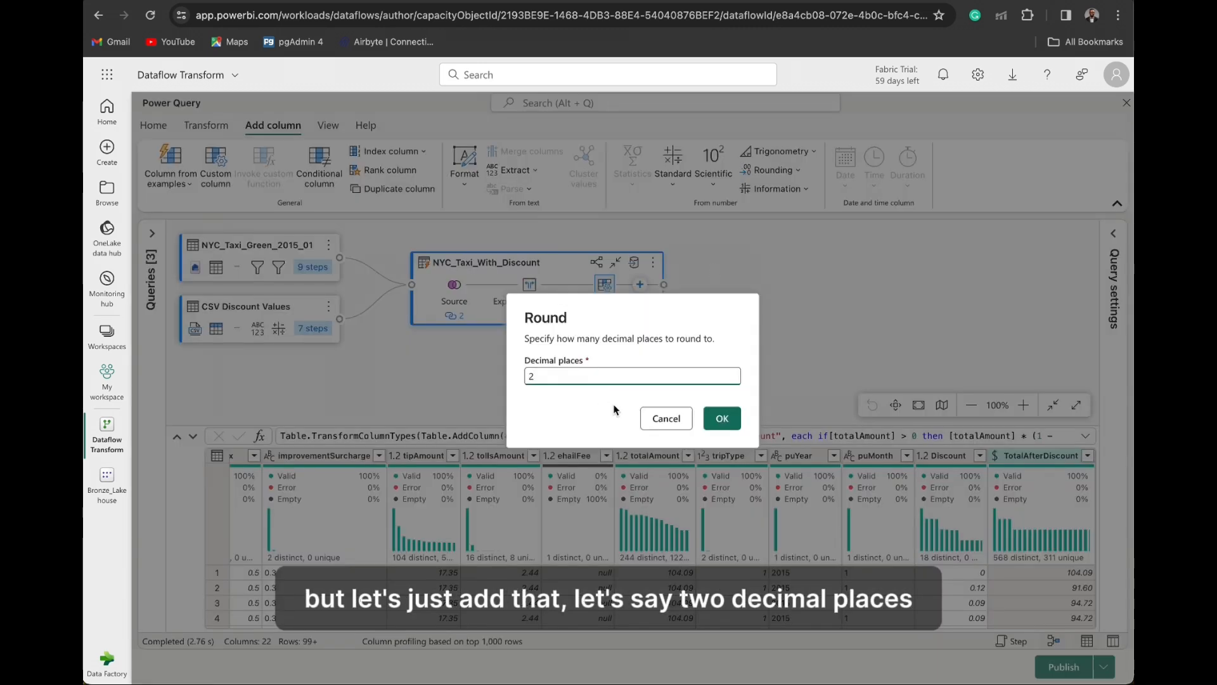
click(718, 418)
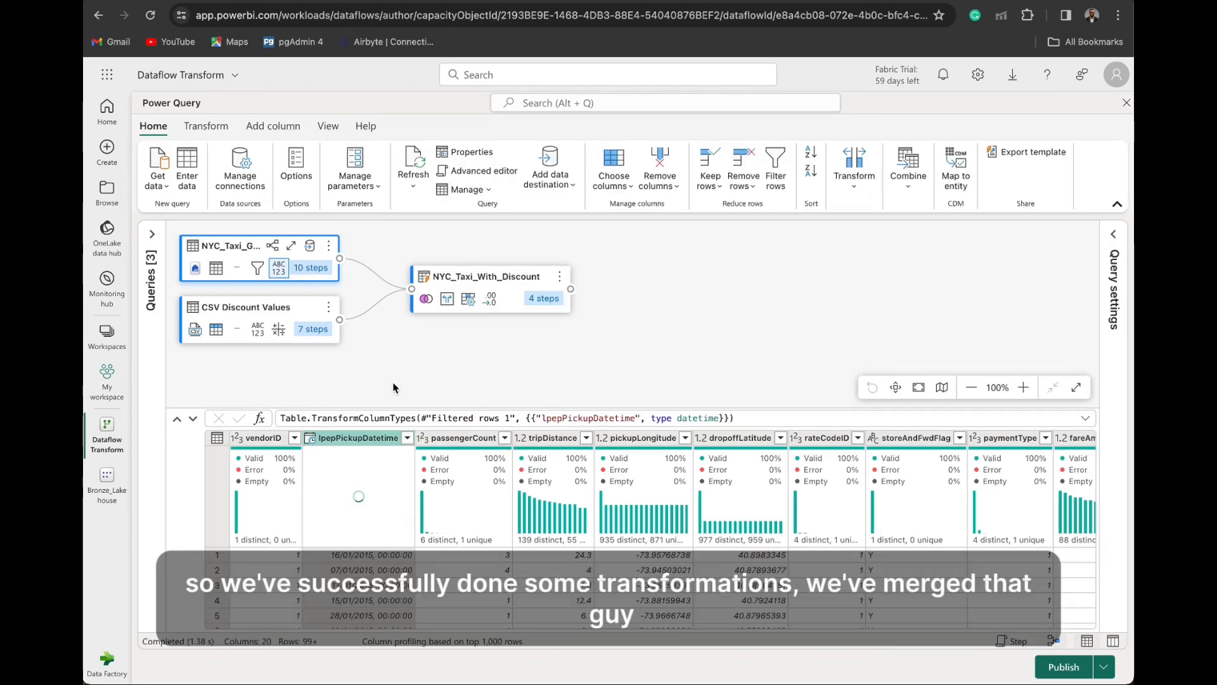
- Add a Lakehouse data destination to the NYC_Taxi_With_Discount query, using the existing Lakehouse (none) connection
click(1116, 246)
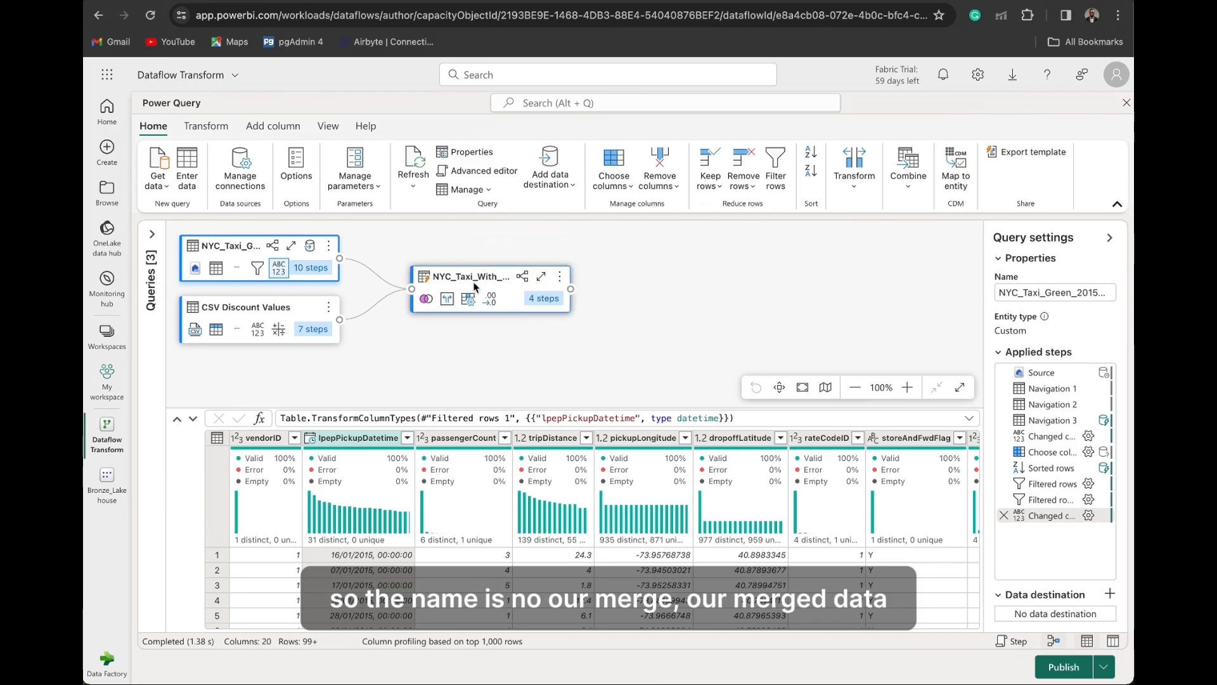
click(492, 287)
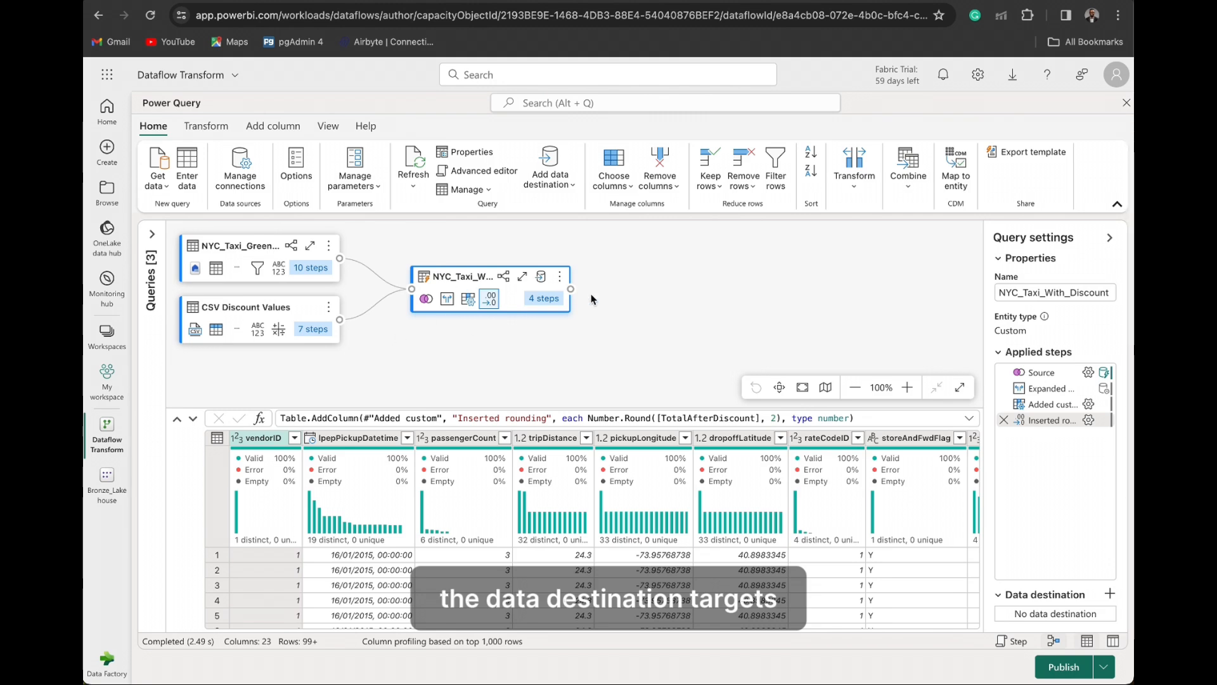
click(564, 183)
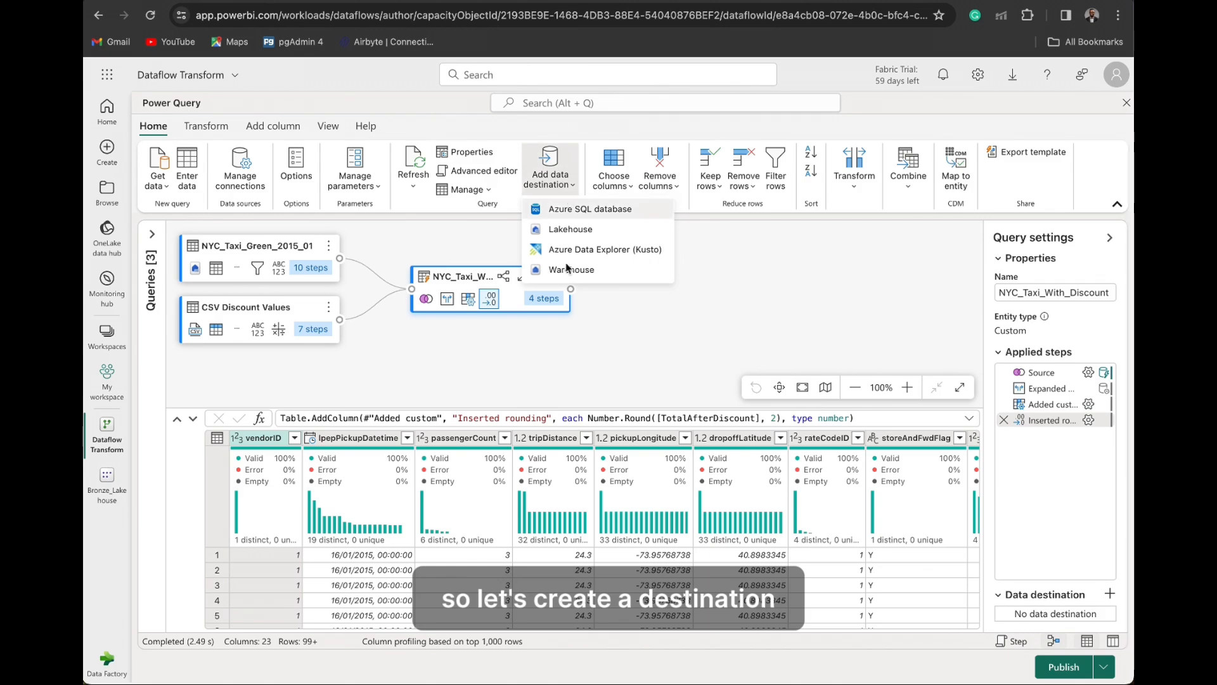
click(576, 229)
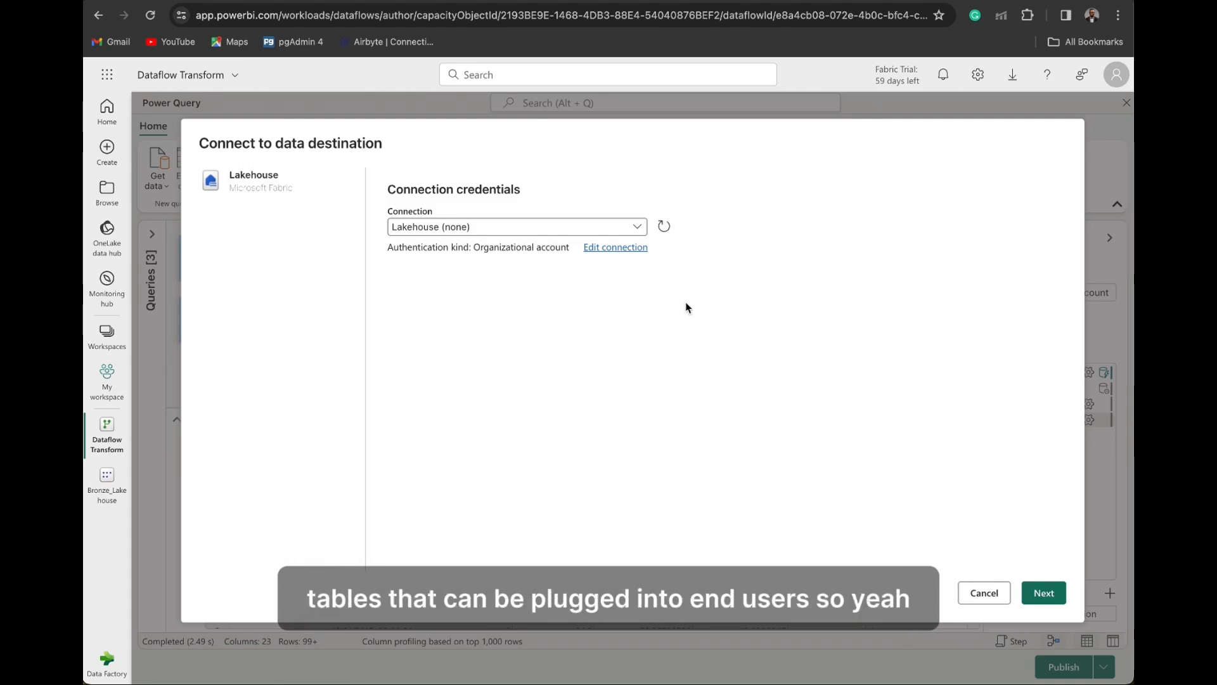
click(1044, 594)
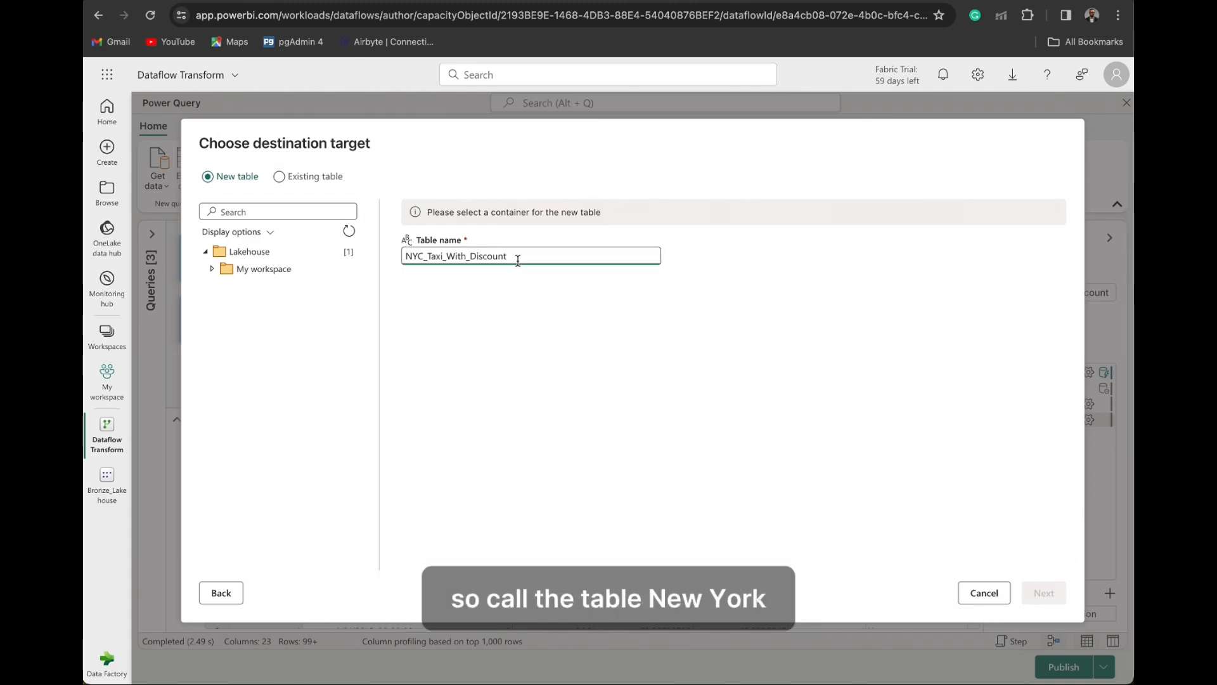
- Target a new table named NYC_Taxi_With_Discount in Bronze_Lakehouse of My workspace
click(212, 269)
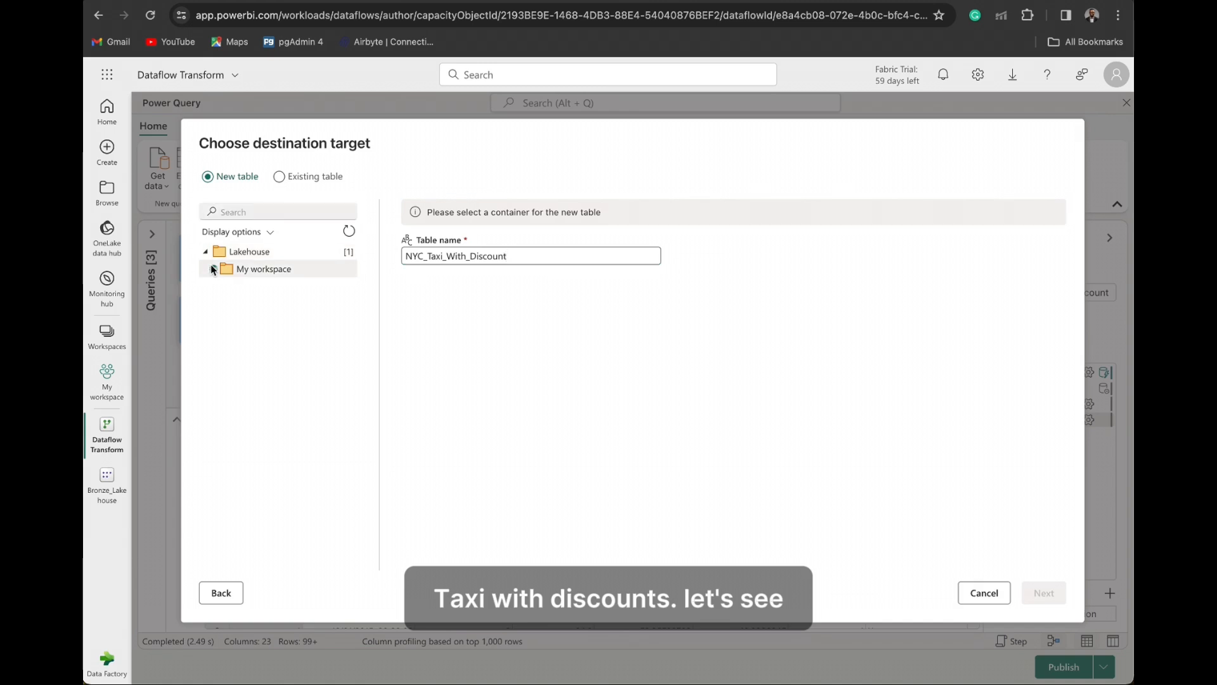
click(245, 289)
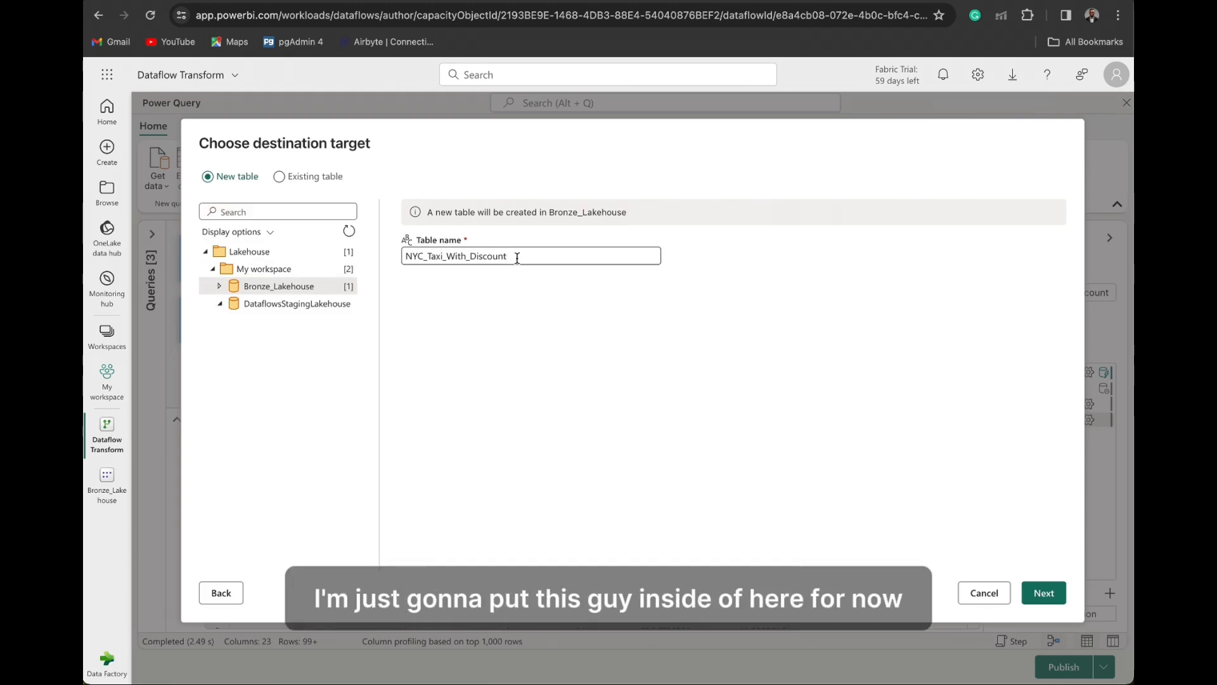
click(1031, 590)
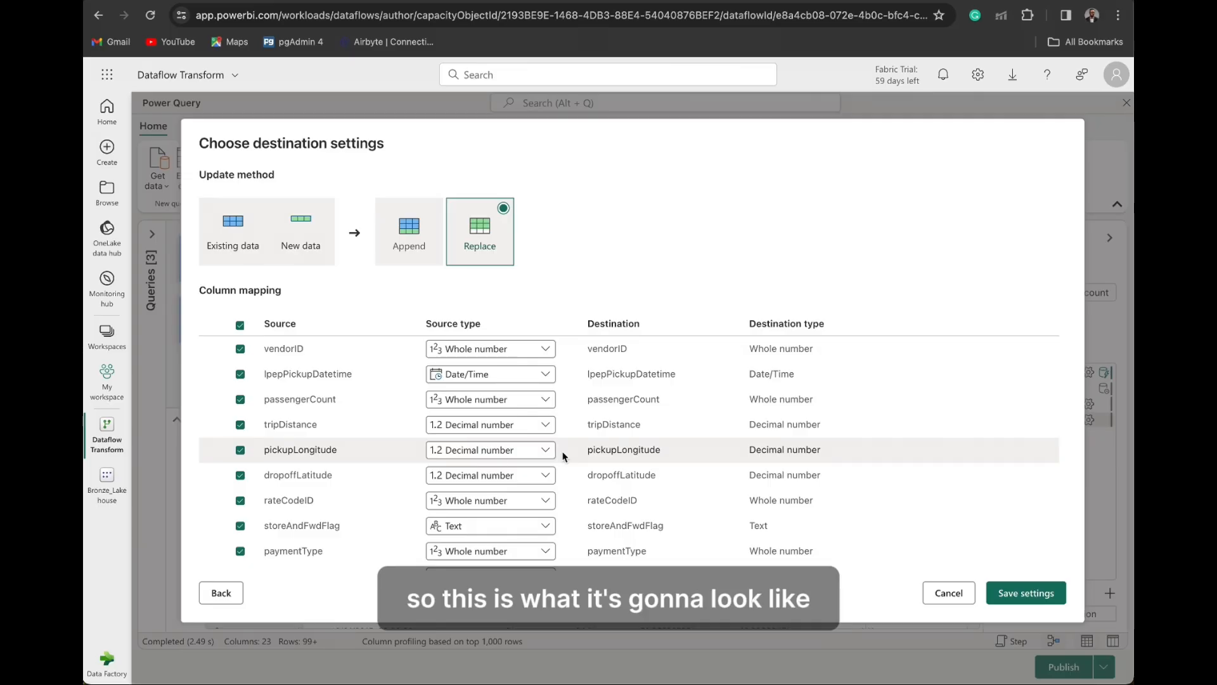
- Review the column mapping and save the destination settings with the Replace update method
scroll(563, 455, down, 2)
scroll(563, 455, up, 2)
scroll(709, 478, down, 3)
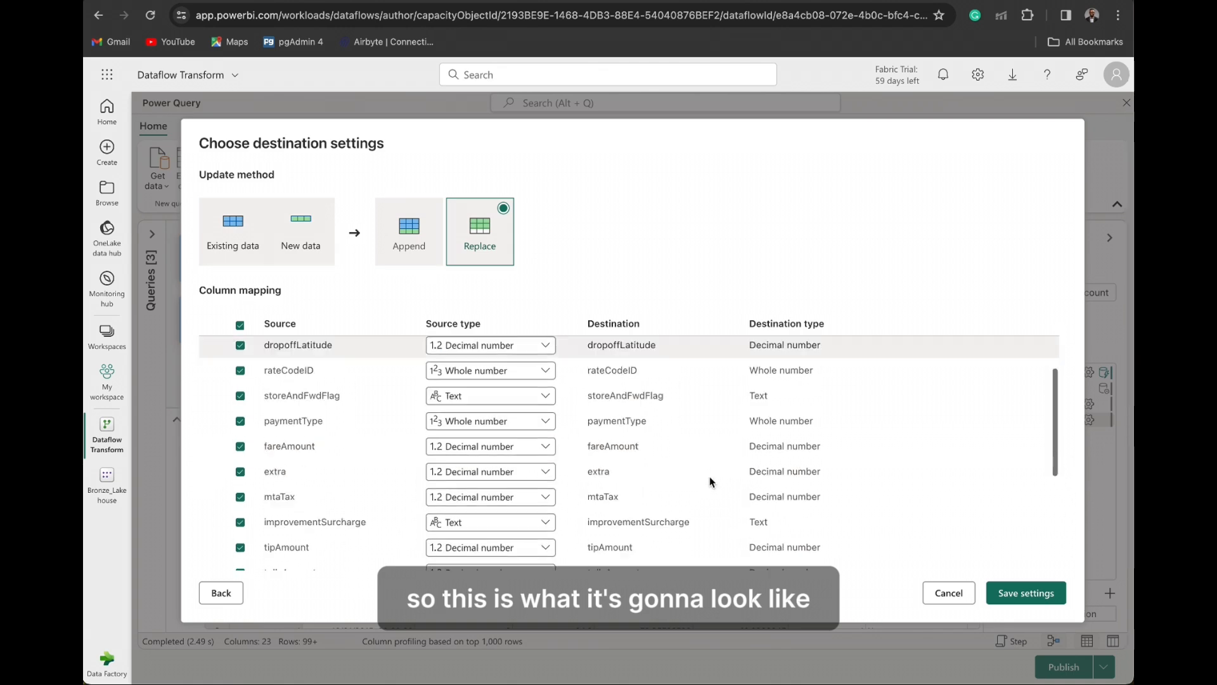
scroll(710, 478, down, 5)
click(1022, 594)
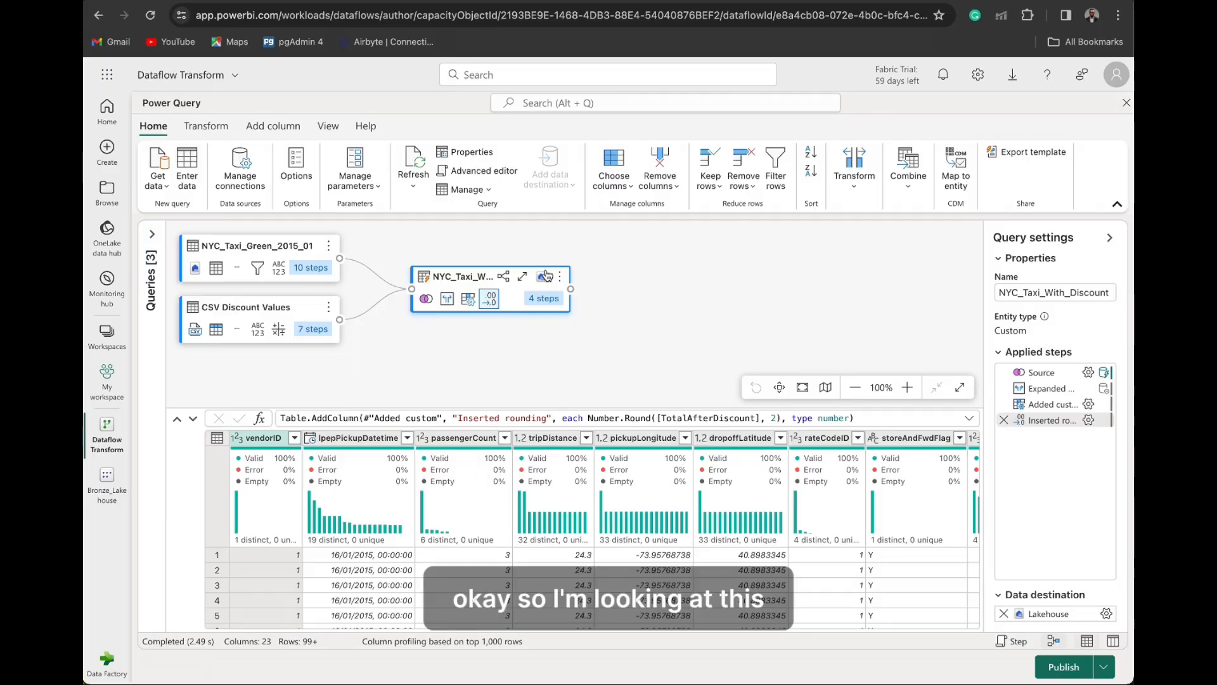
- Publish the dataflow
mouse_move(541, 277)
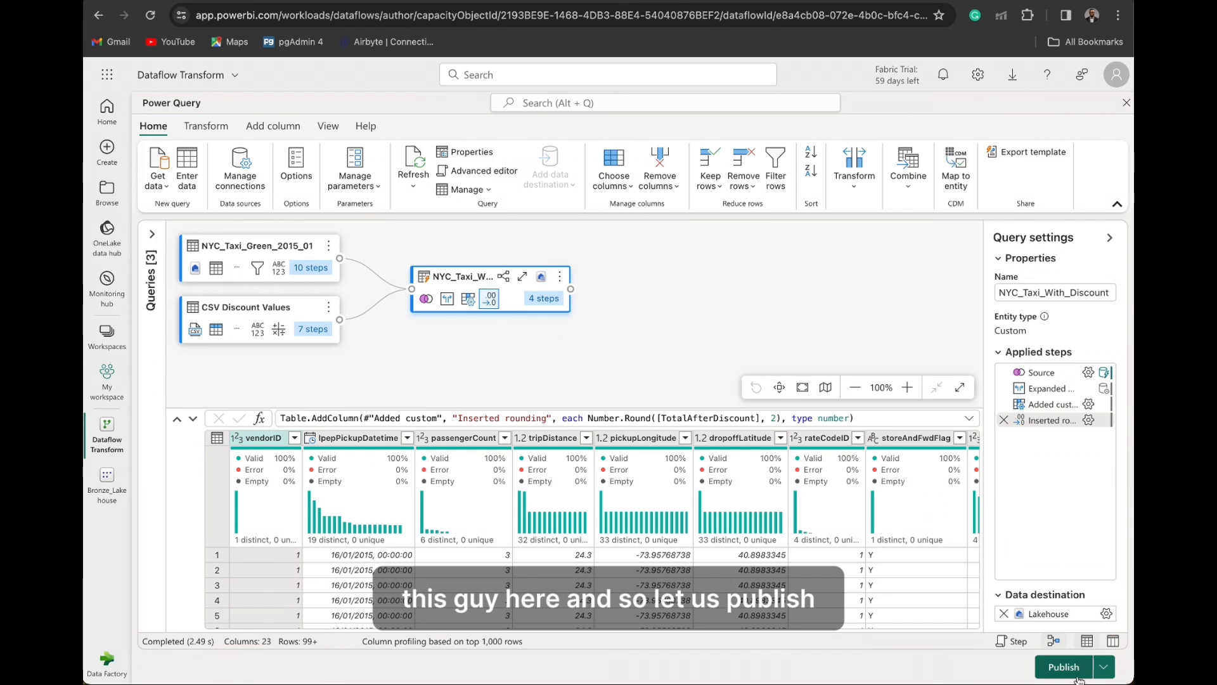
click(1105, 668)
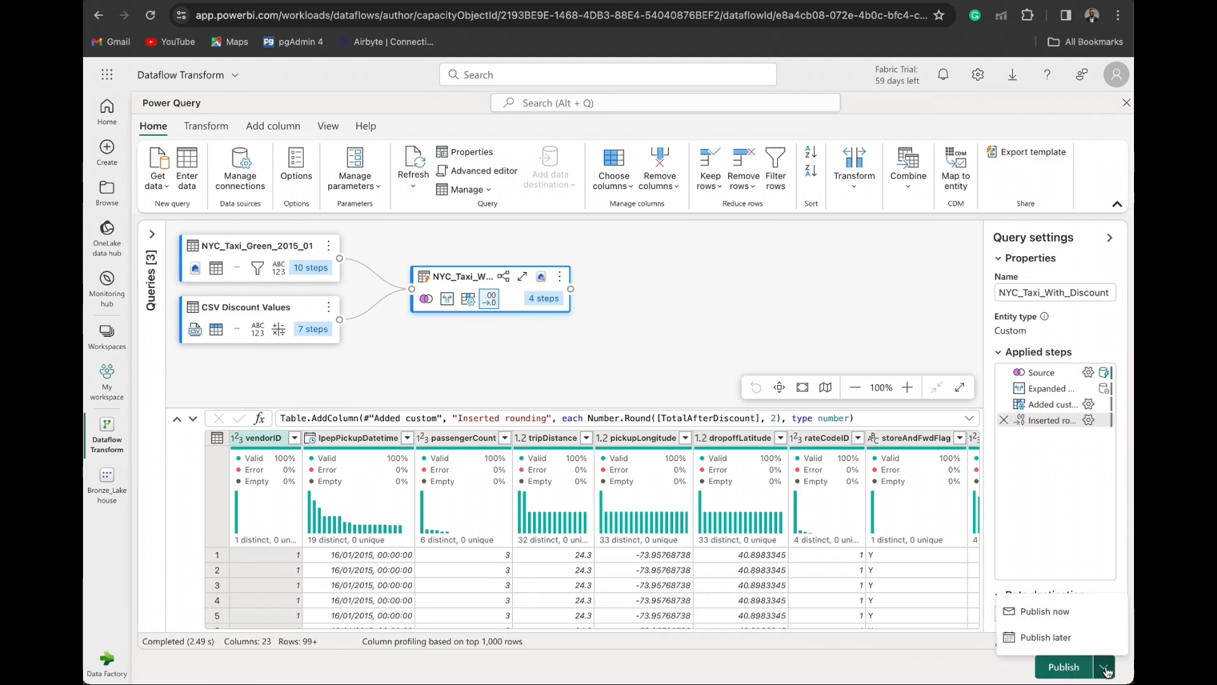
click(1053, 669)
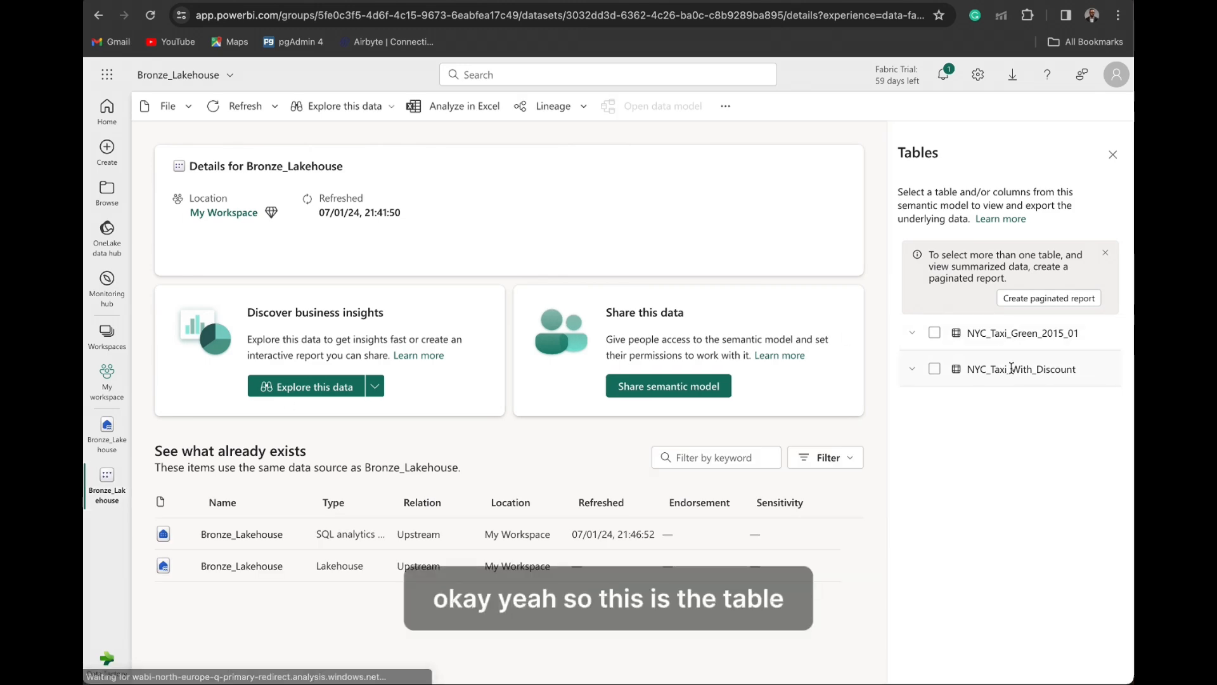
- Examine the columns of the NYC_Taxi_With_Discount table in Bronze_Lakehouse and preview its data with all columns selected
click(913, 370)
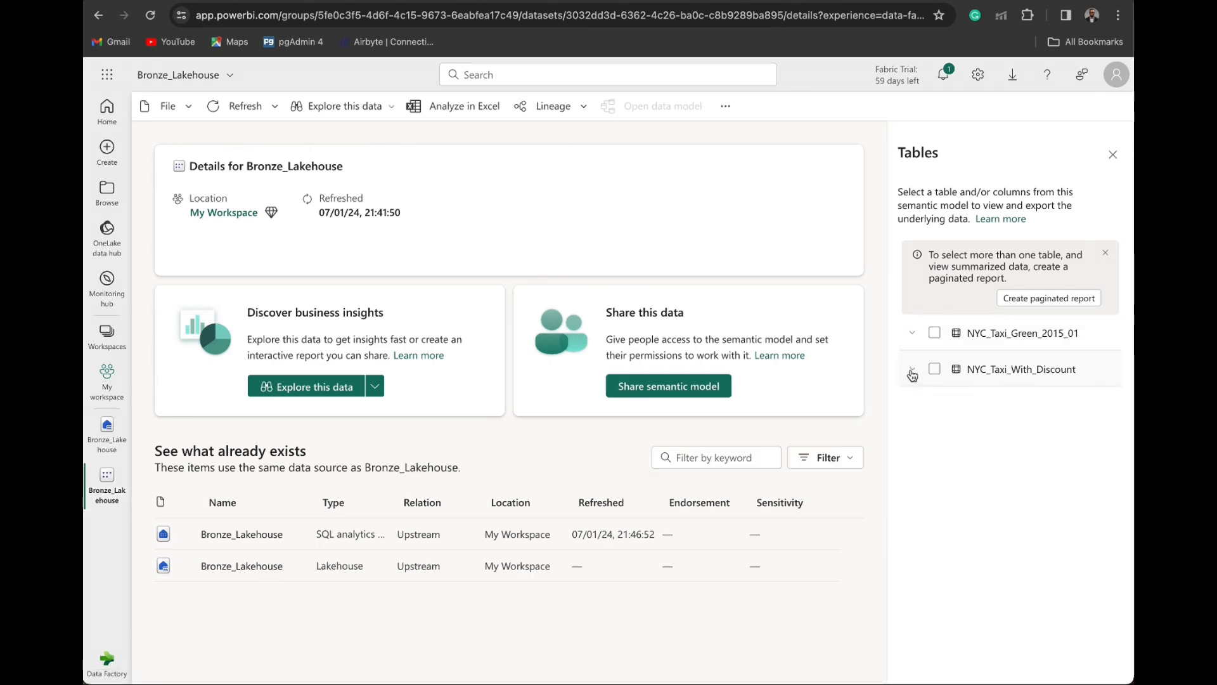
scroll(1127, 607, down, 2)
scroll(1127, 607, down, 3)
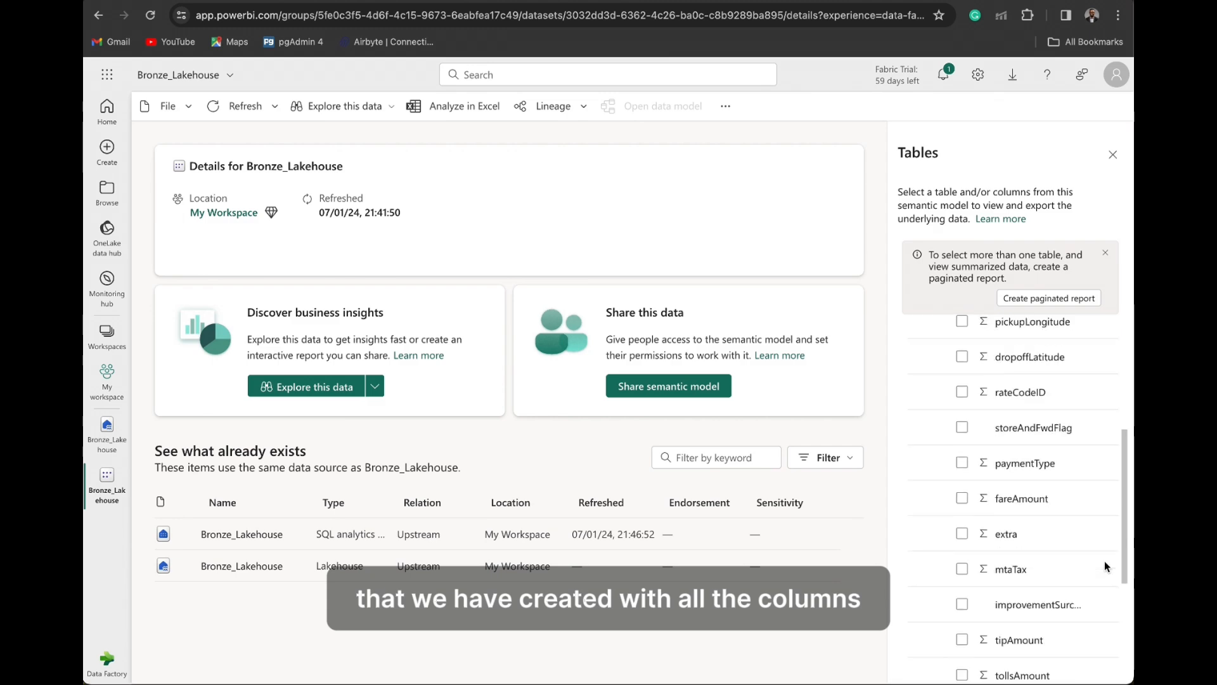
scroll(944, 380, up, 5)
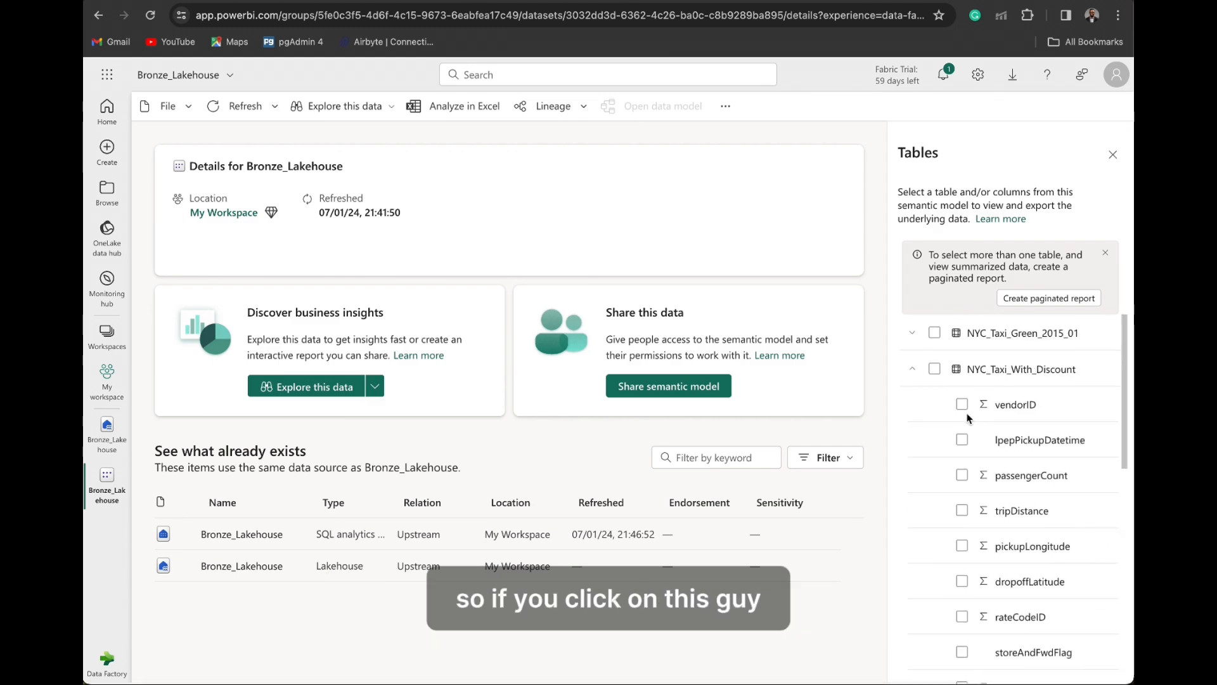
click(934, 369)
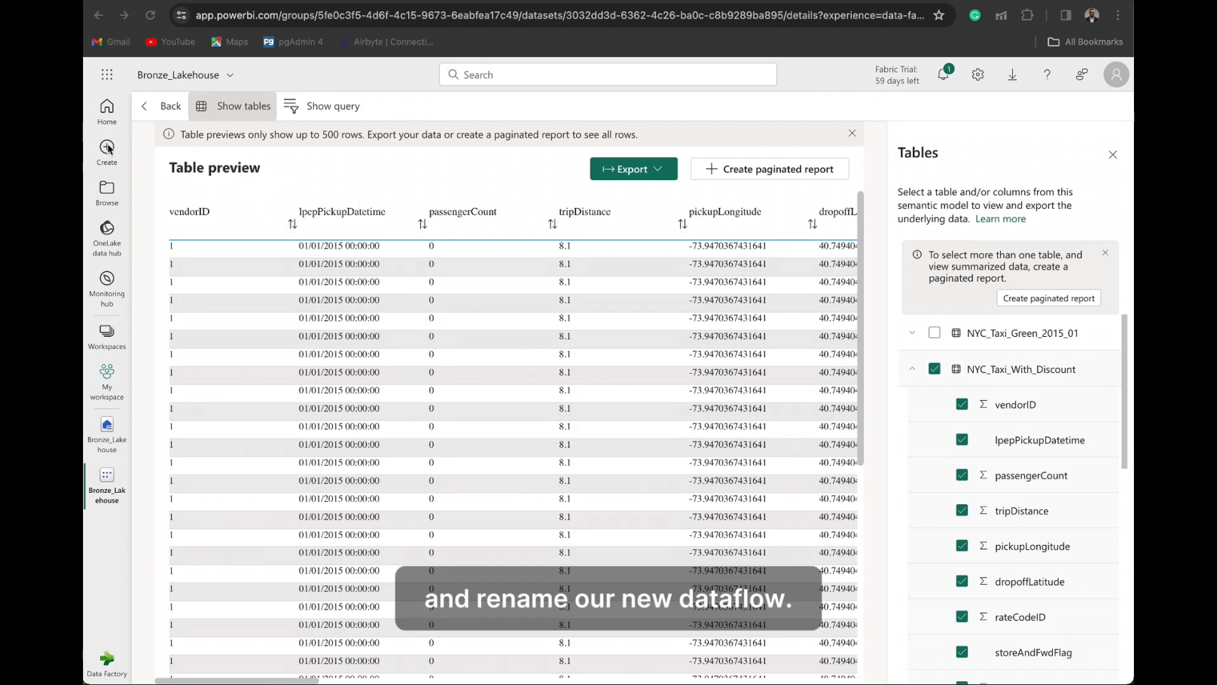
- Return to the Data Factory home page with the options for new items
click(108, 192)
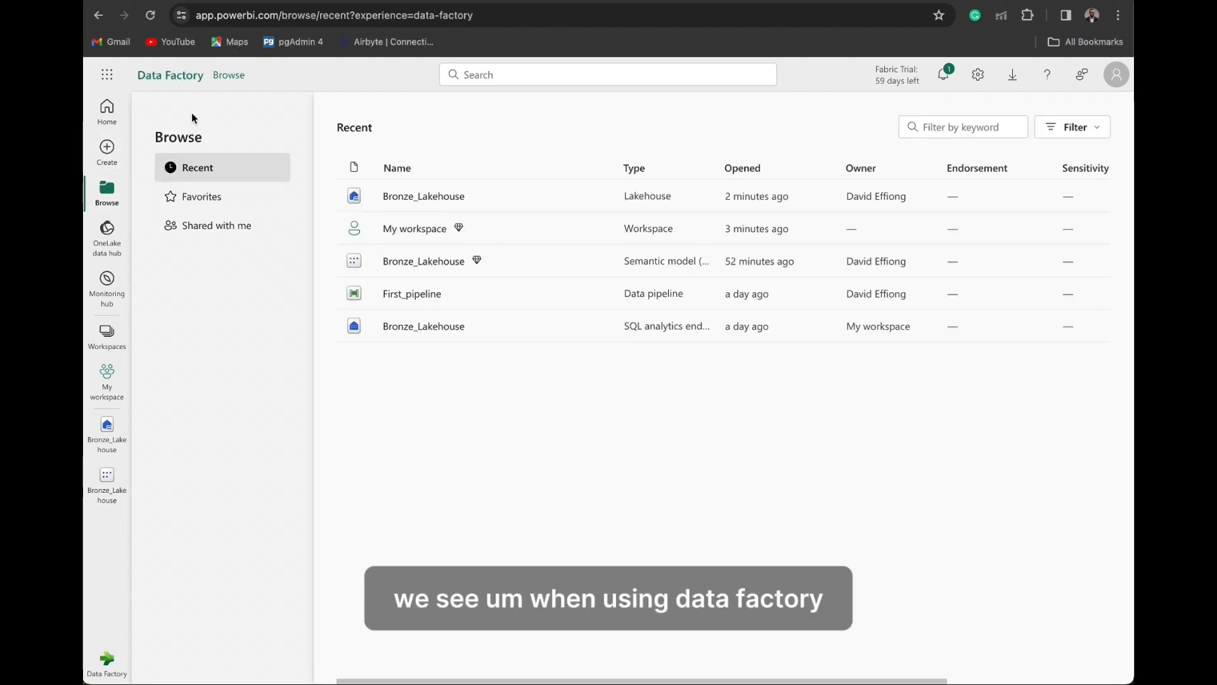
click(113, 154)
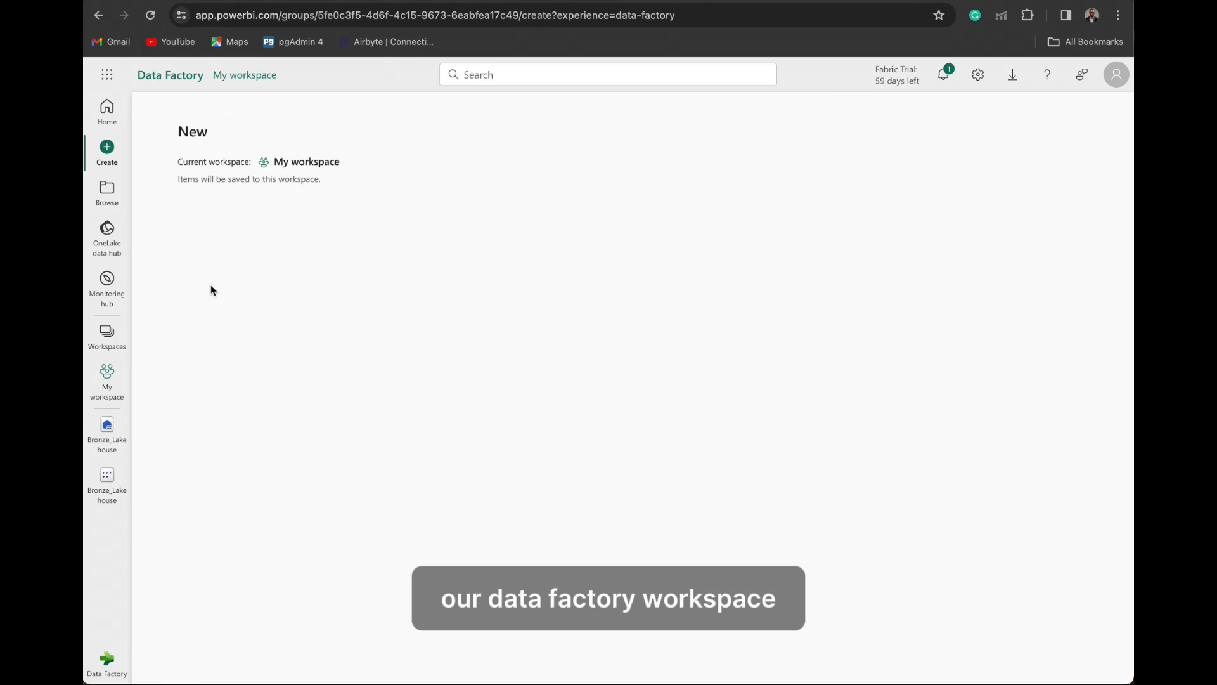
click(109, 120)
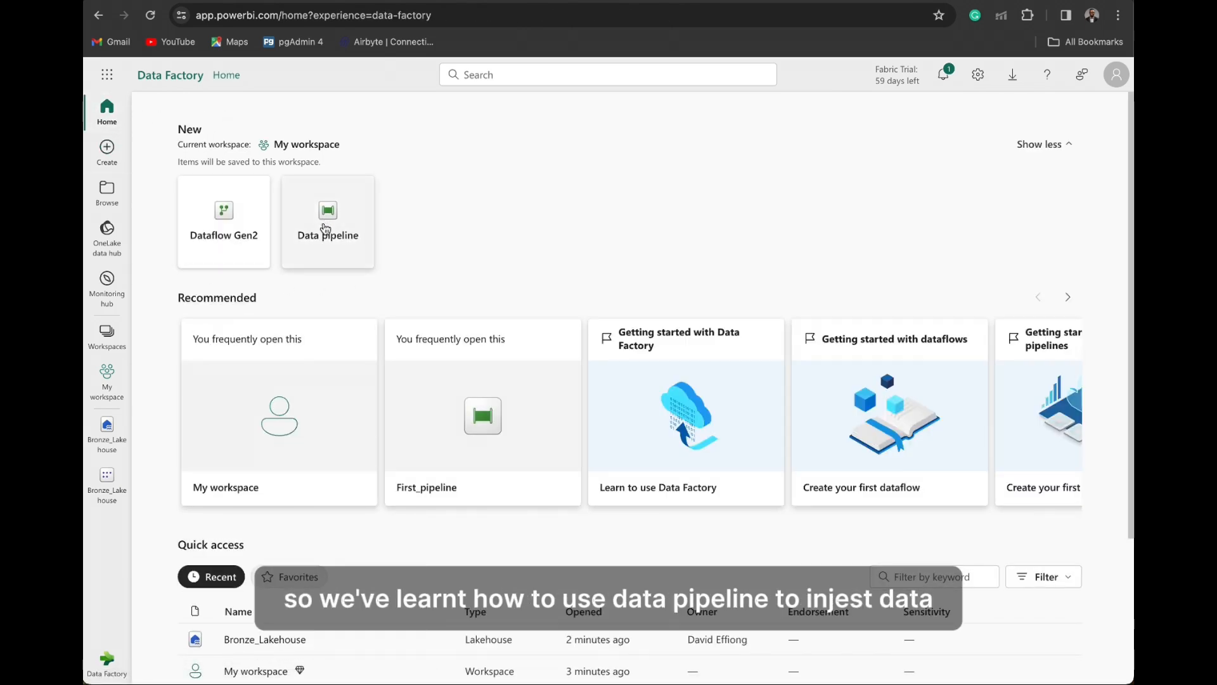